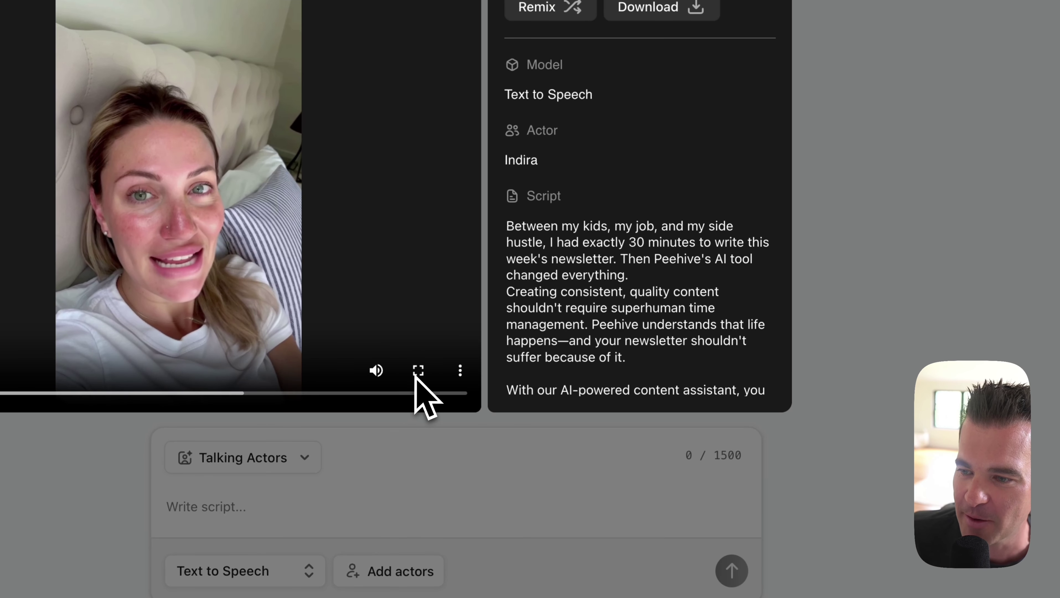
Step: Watch part of the Beehiiv 2 video in full screen, pause it, and leave full screen
left_click(419, 371)
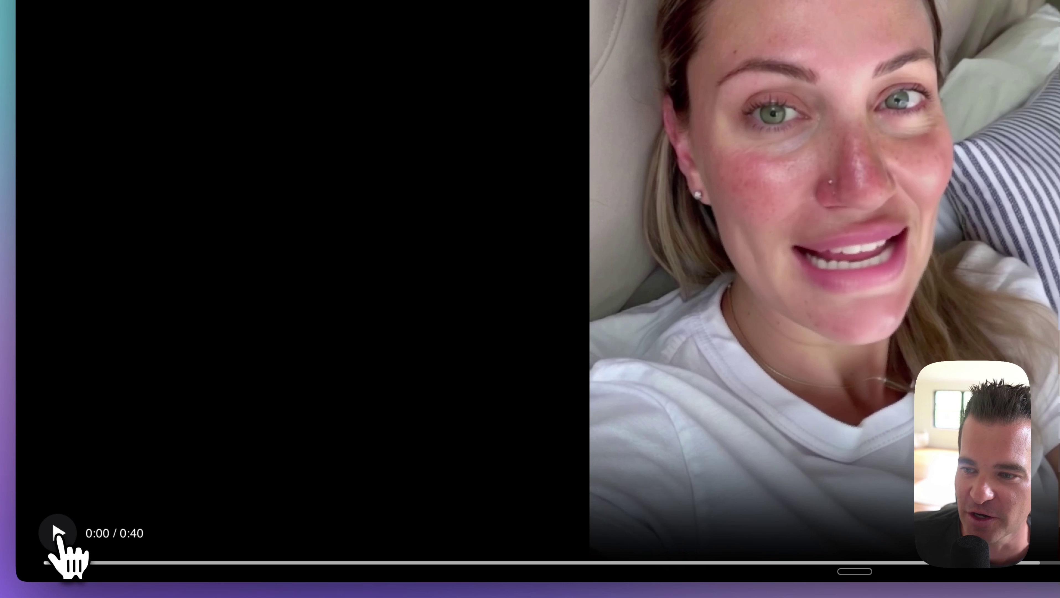
left_click(58, 534)
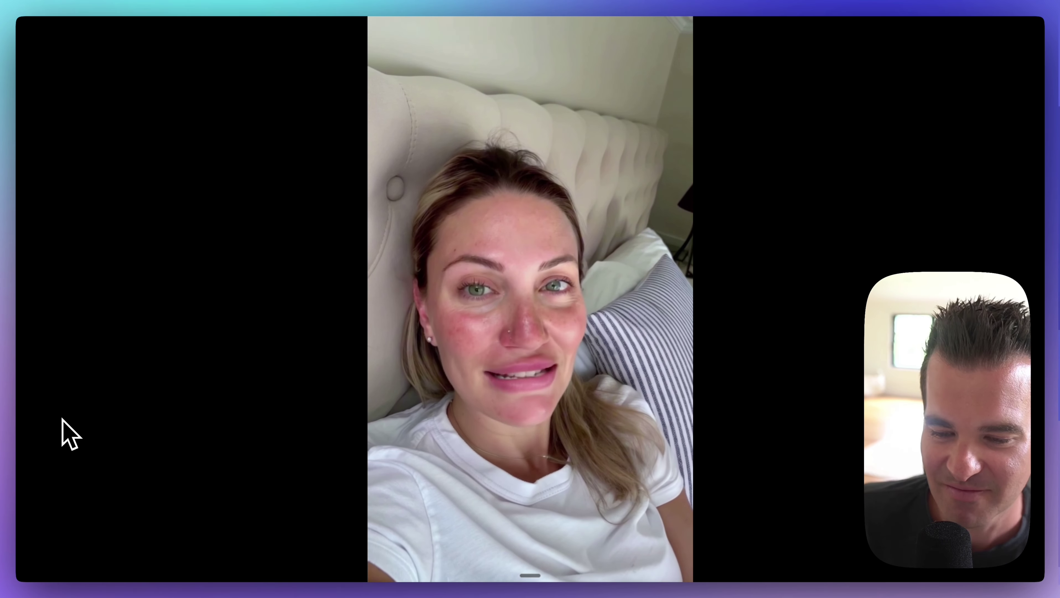
mouse_move(68, 447)
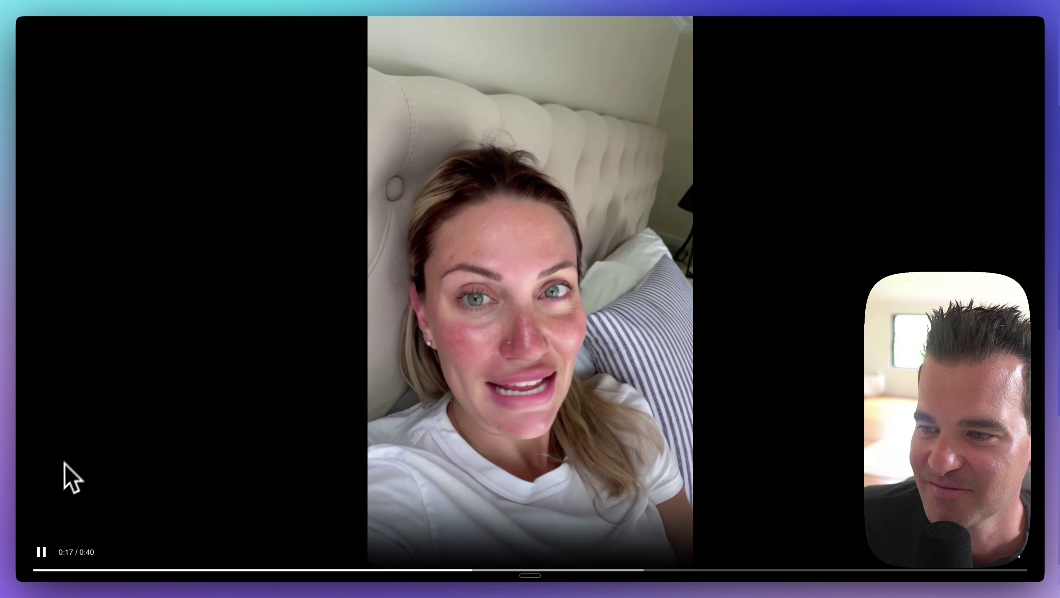
left_click(41, 551)
key("Escape")
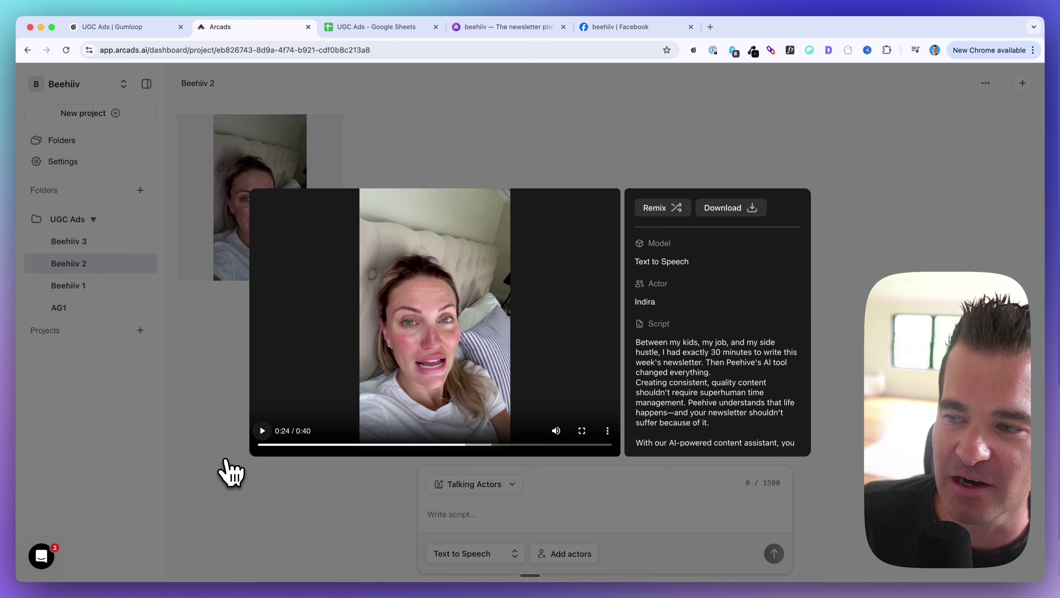
Step: Switch to the UGC Ads workflow in Gumloop and look over its chain of nodes
left_click(150, 27)
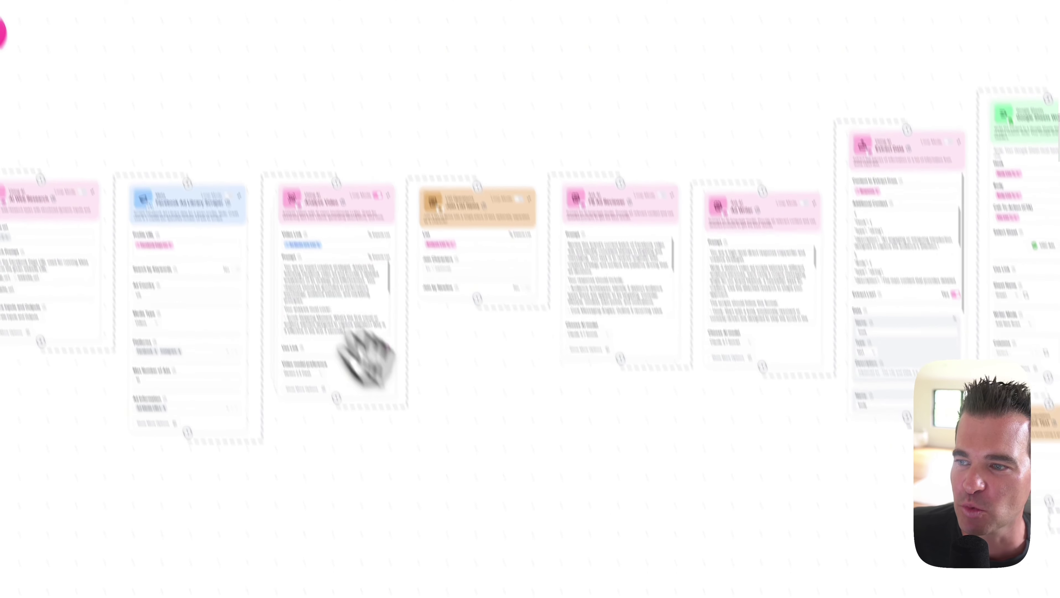
scroll(489, 431, "left", 10)
scroll(355, 395, "up", 3)
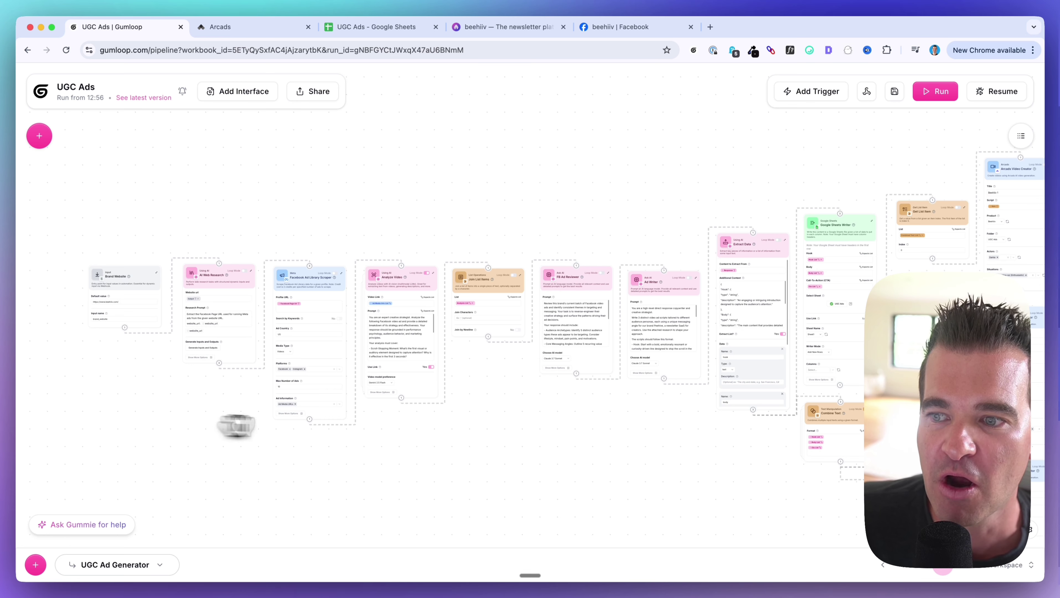
scroll(477, 463, "right", 5)
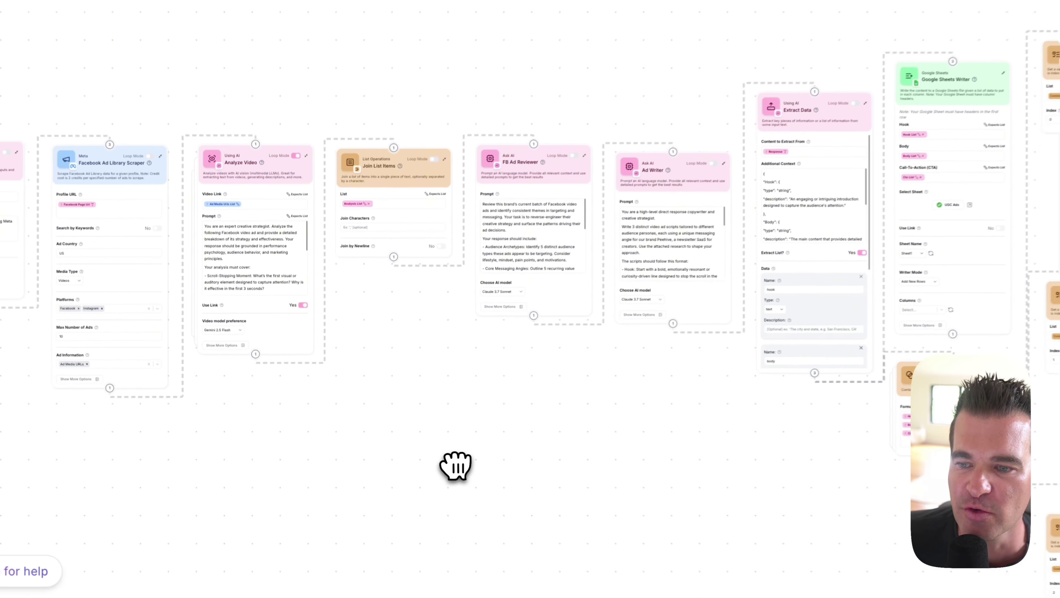
scroll(603, 462, "left", 5)
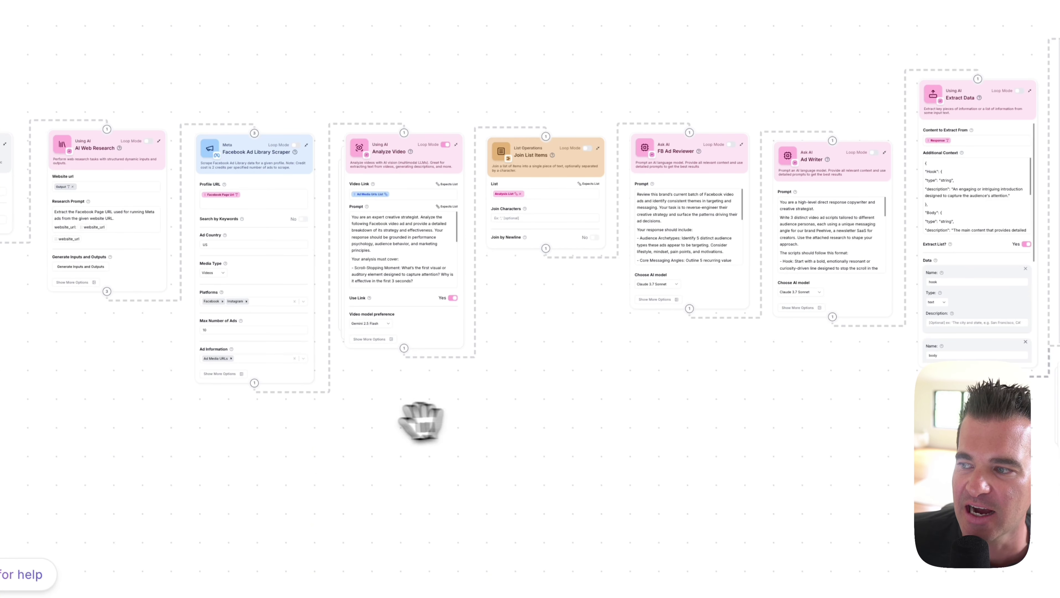
scroll(421, 421, "right", 10)
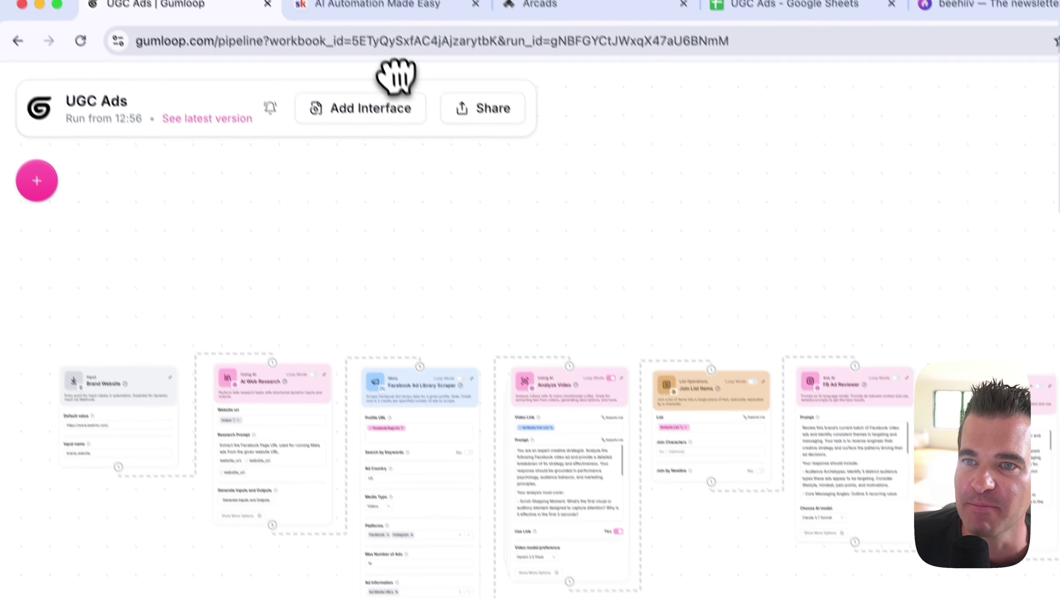
left_click(389, 41)
mouse_move(464, 376)
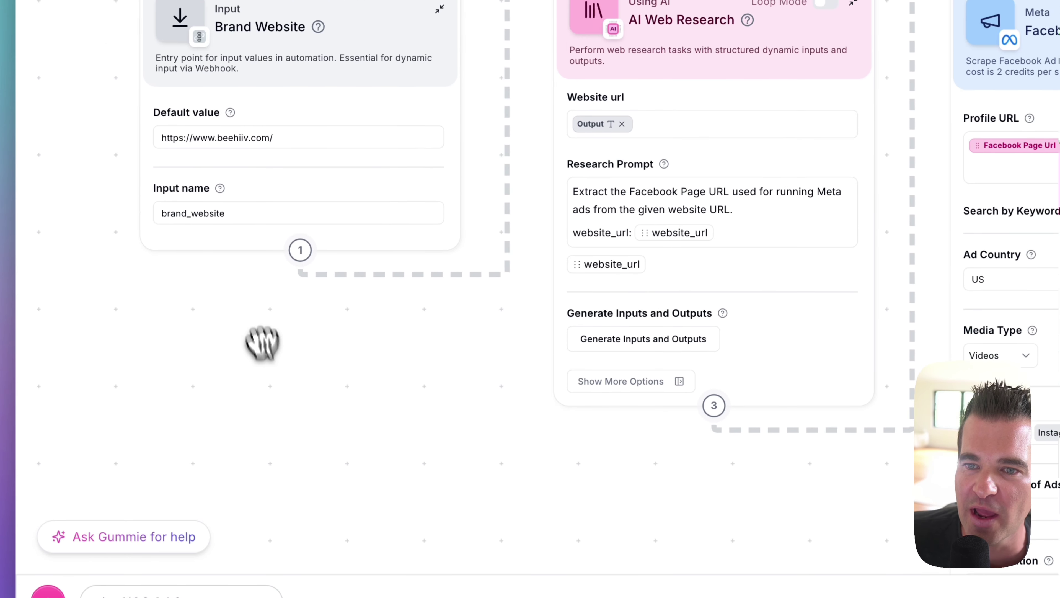
Step: Examine the workflow's nodes in order, from the Brand Website input to the Arcads Video Creator nodes
left_click_drag(295, 380, 296, 381)
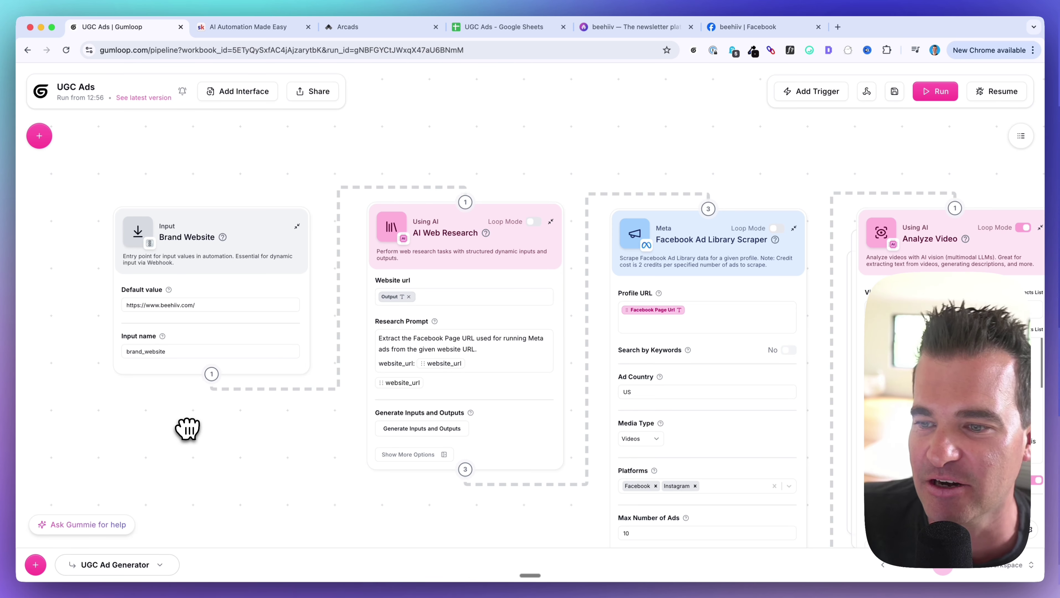
scroll(187, 428, "down", 3)
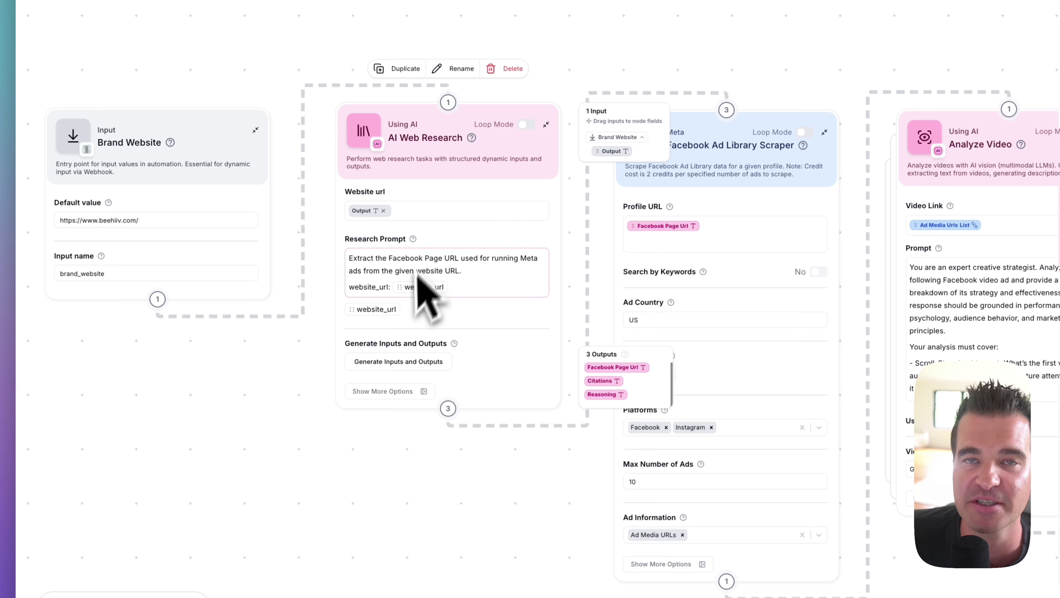
left_click_drag(490, 497, 331, 489)
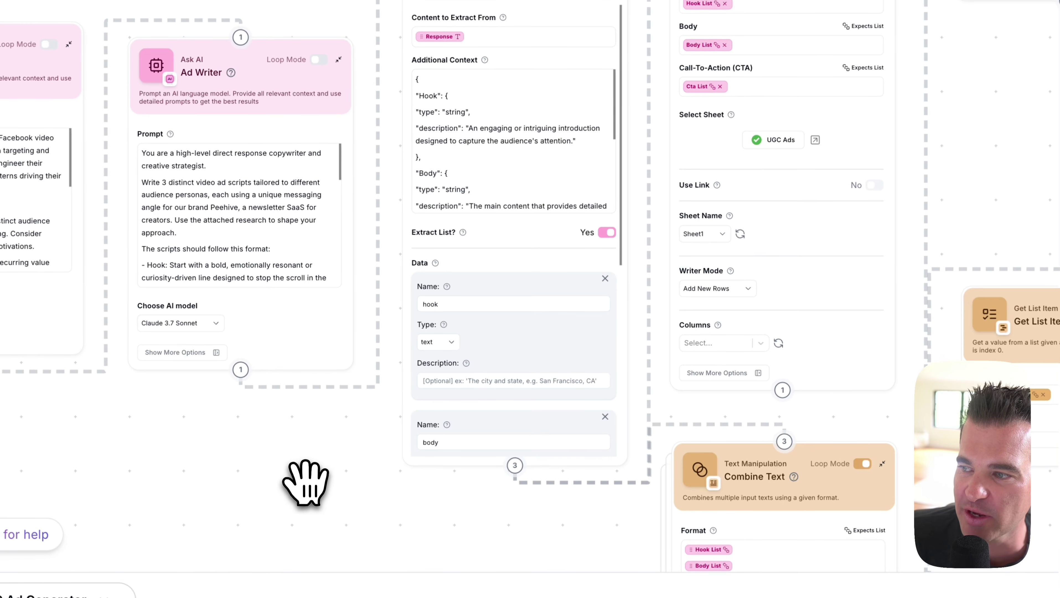
scroll(335, 496, "down", 3)
left_click_drag(367, 509, 225, 504)
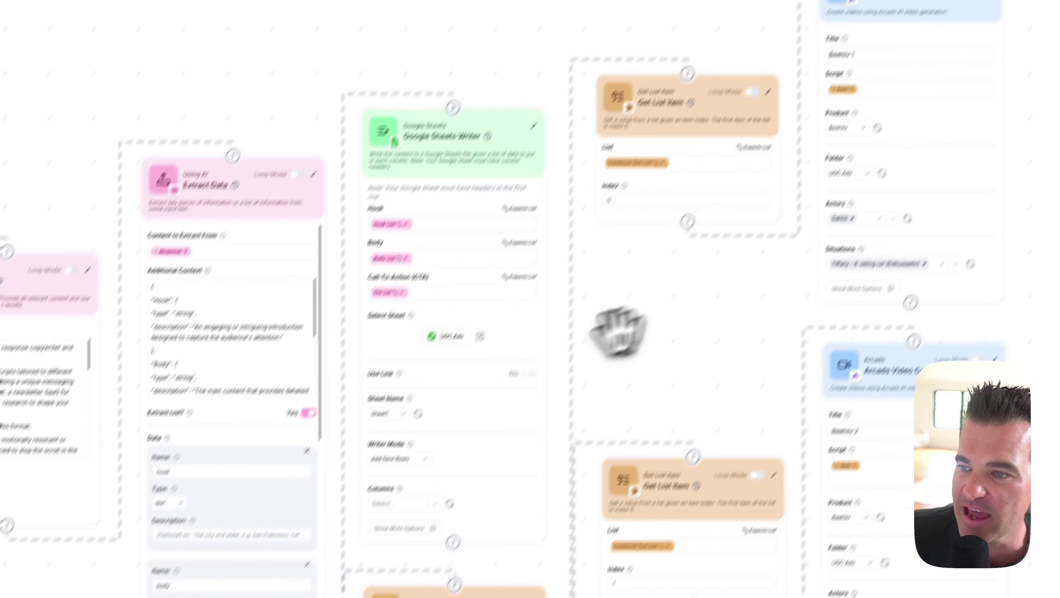
left_click_drag(493, 383, 407, 442)
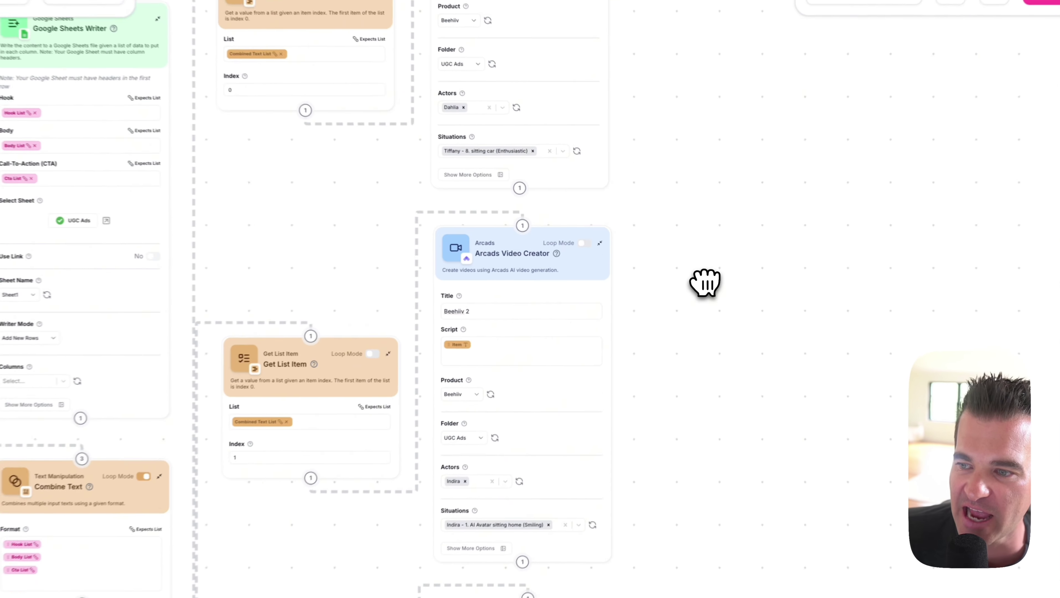
left_click_drag(689, 374, 689, 128)
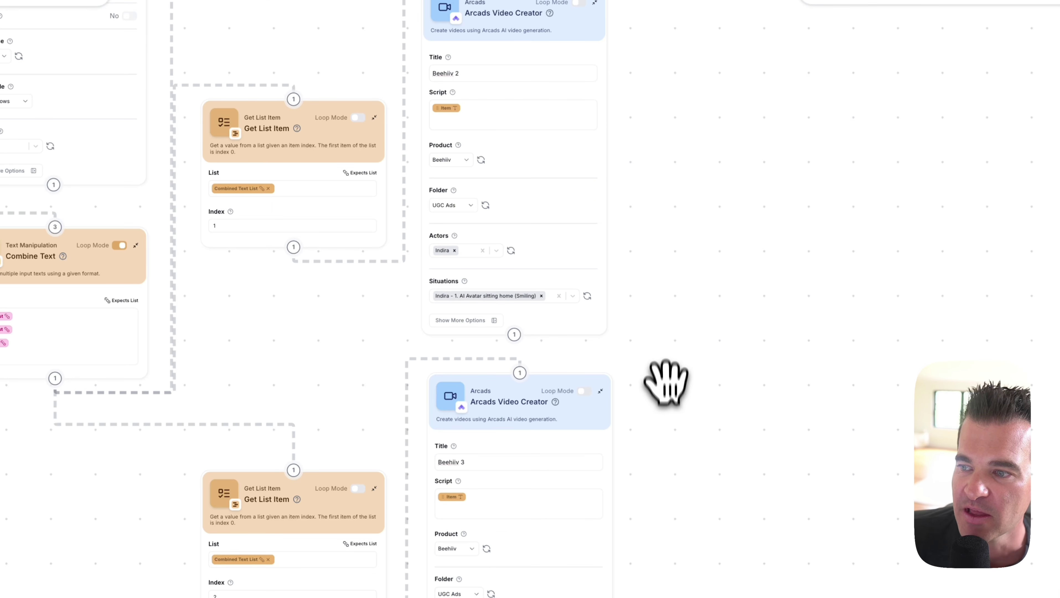
left_click_drag(665, 385, 664, 225)
left_click(619, 247)
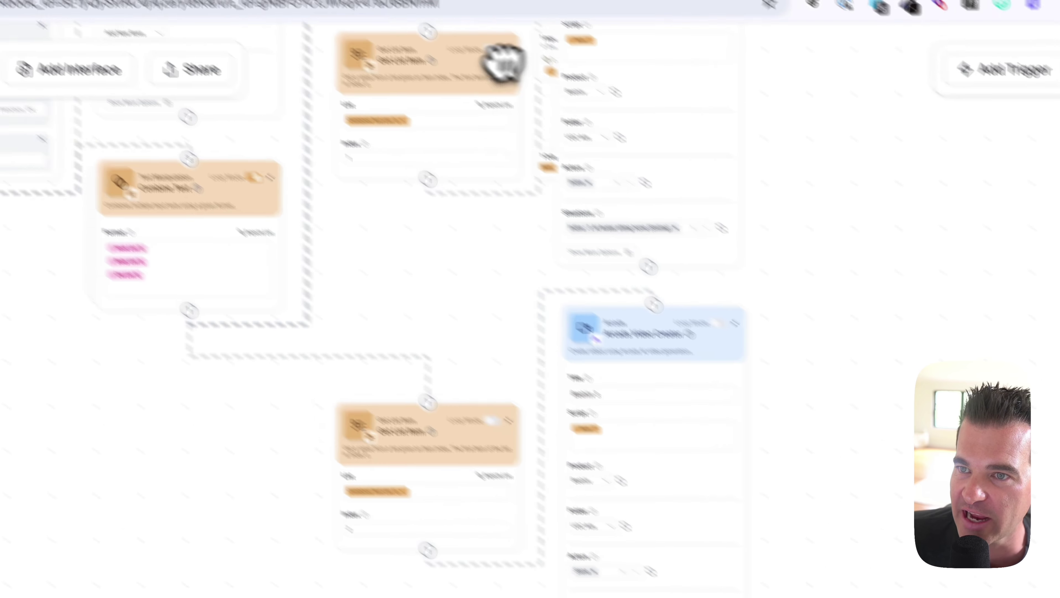
Step: Switch to Arcads, open the Beehiiv 3 project and watch part of its generated video
left_click(386, 36)
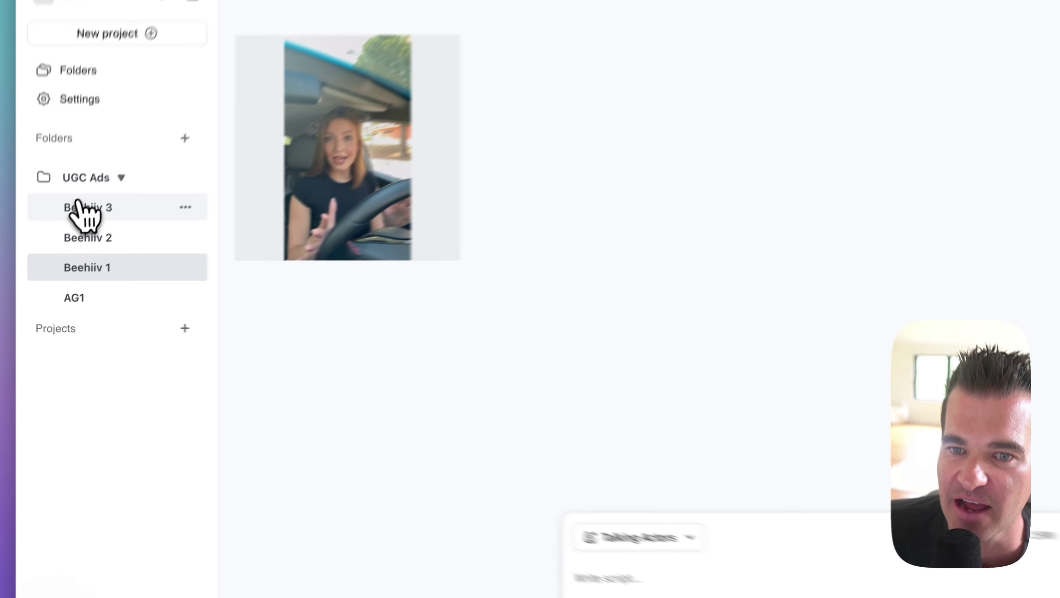
left_click(67, 242)
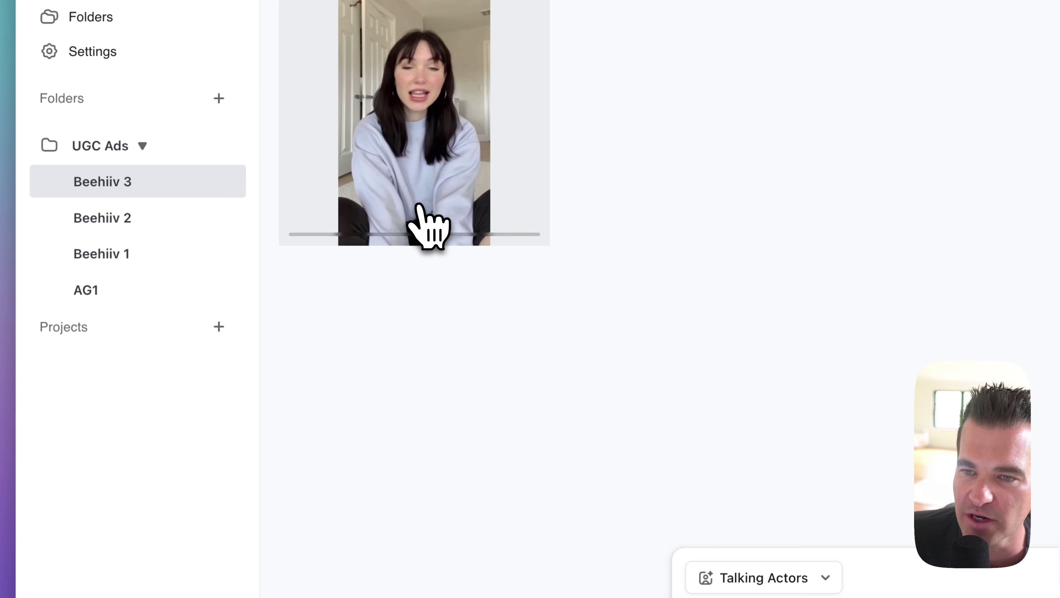
left_click(426, 225)
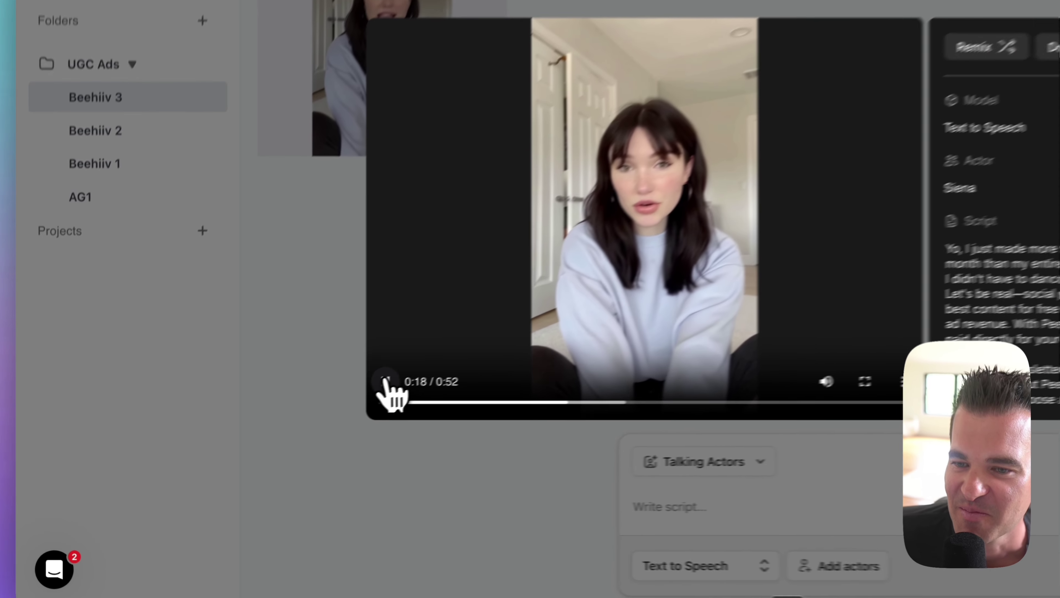
left_click(361, 360)
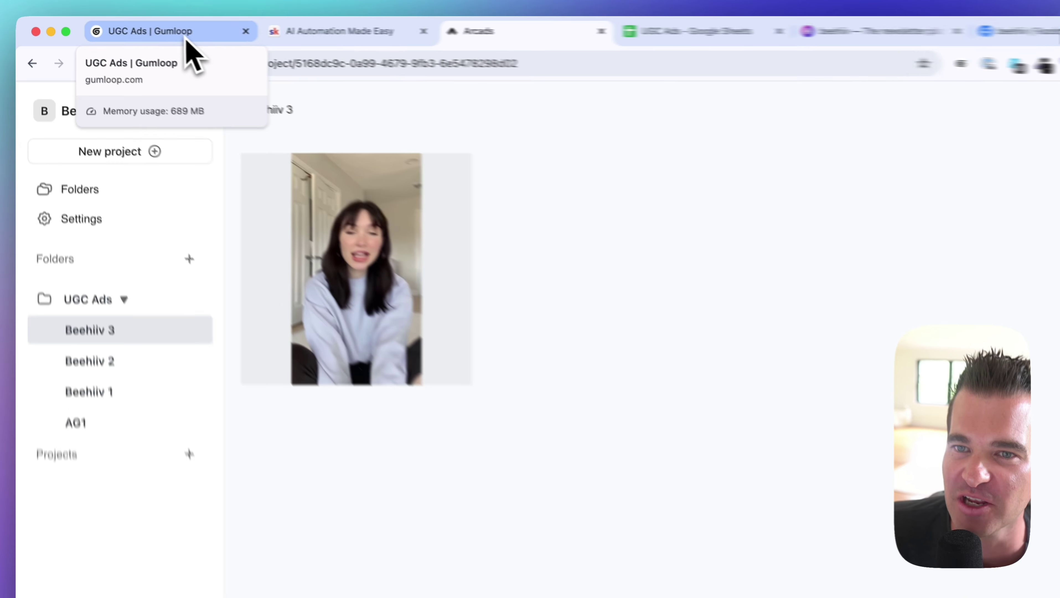
Step: Return to the Gumloop workflow and examine the settings of the Brand Website and AI Web Research nodes
left_click(186, 38)
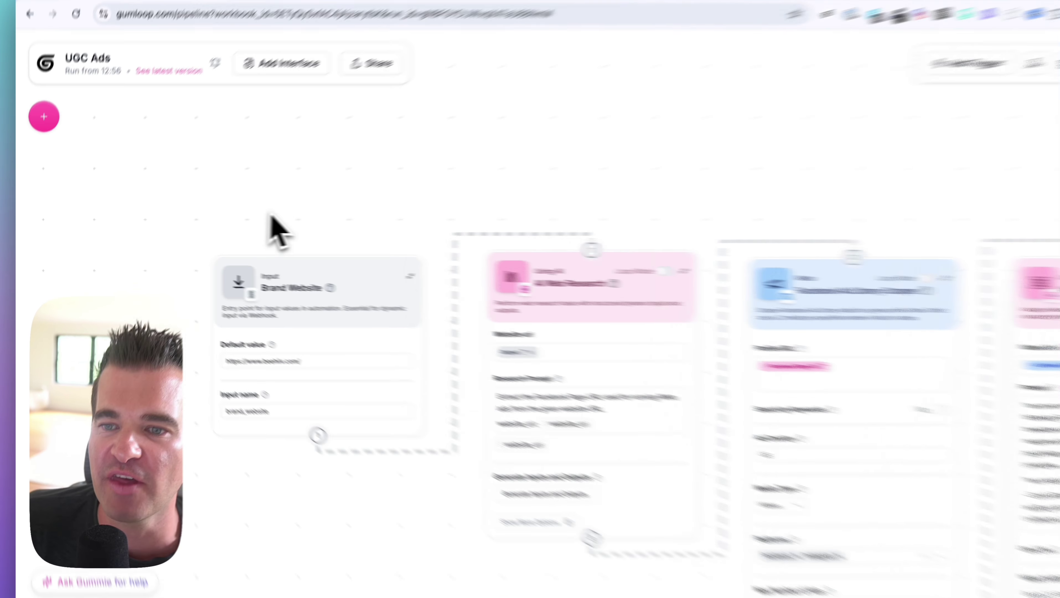
scroll(342, 179, "up", 5)
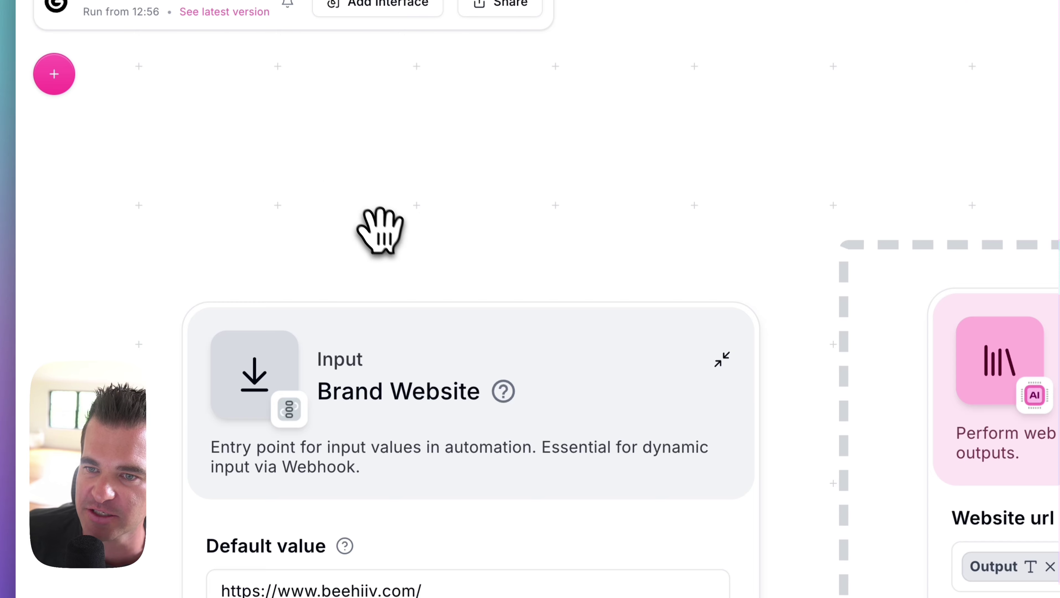
scroll(376, 226, "down", 2)
left_click_drag(385, 237, 378, 125)
mouse_move(341, 255)
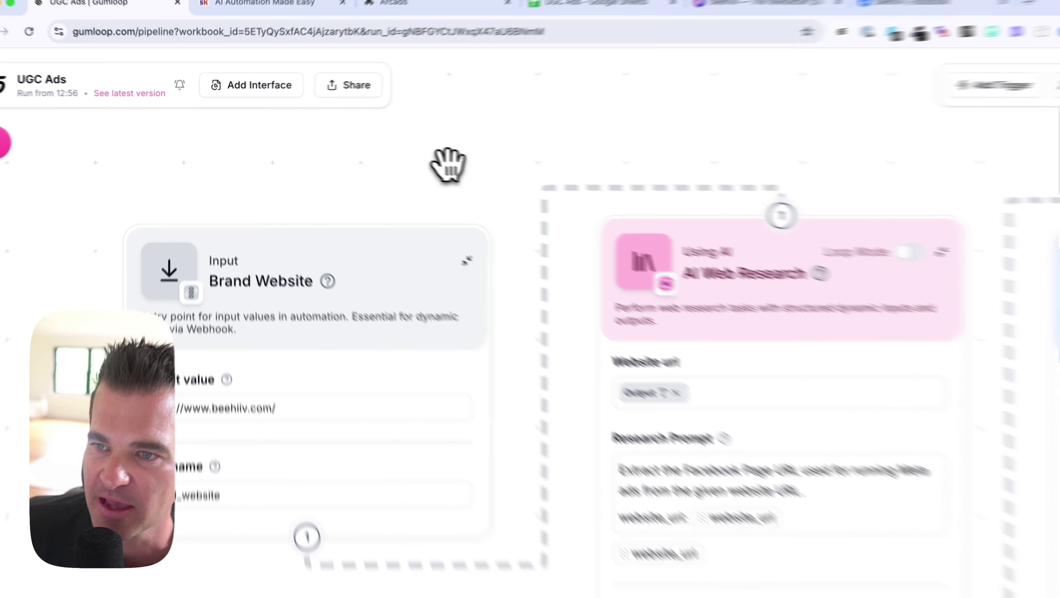
left_click_drag(392, 155, 303, 141)
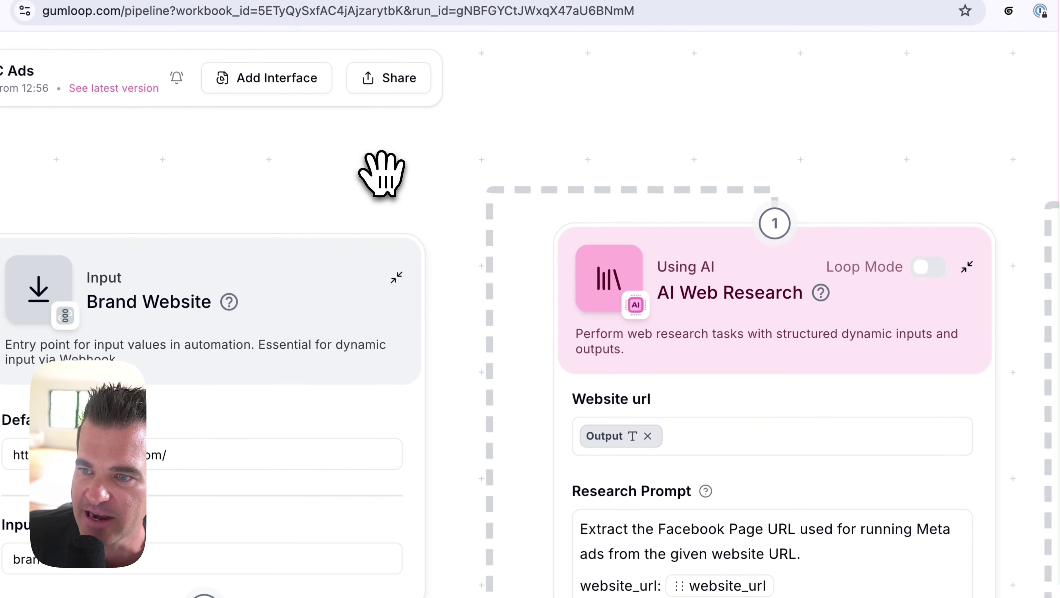
scroll(374, 182, "down", 3)
left_click_drag(374, 182, 331, 184)
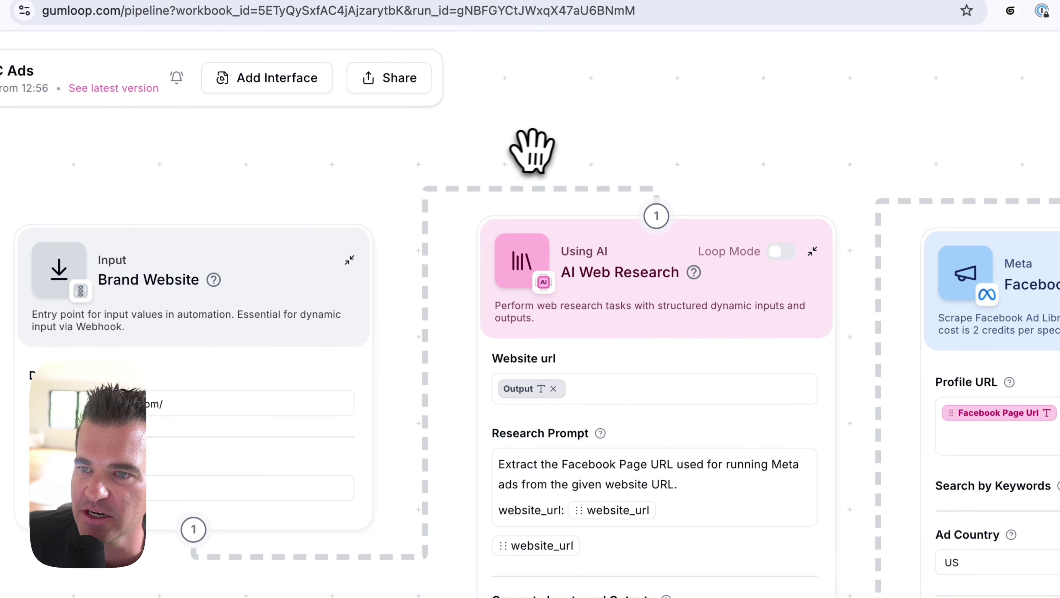
left_click_drag(530, 149, 466, 149)
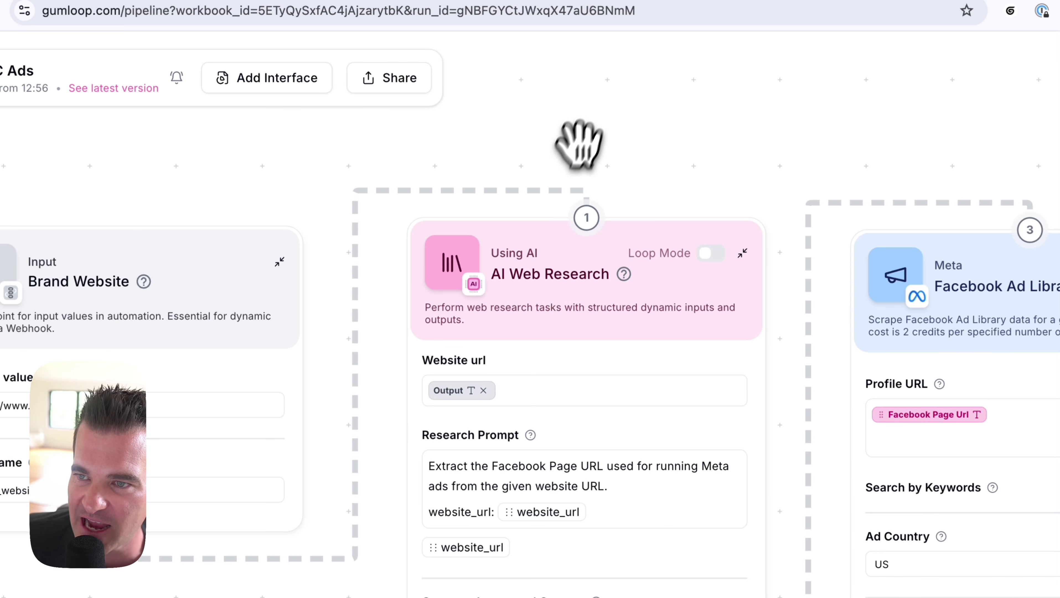
left_click_drag(578, 119, 580, 71)
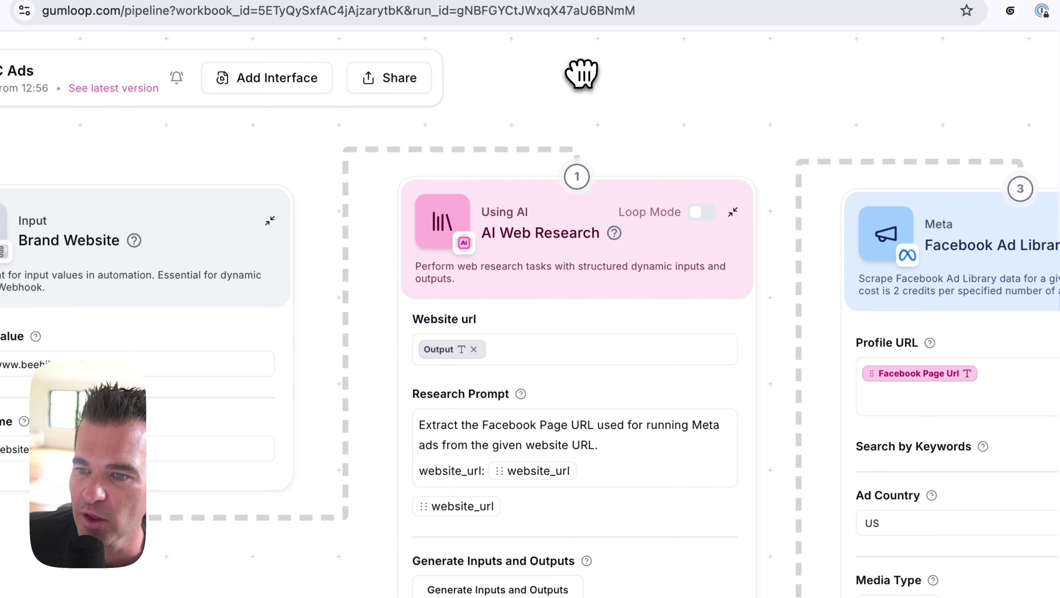
scroll(481, 367, "down", 5)
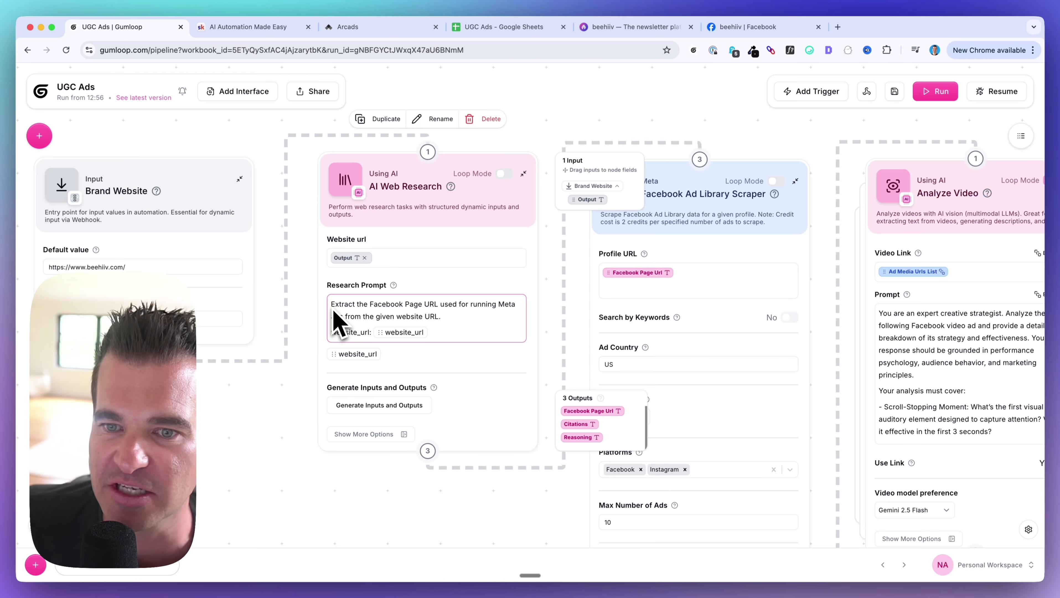
left_click(168, 319)
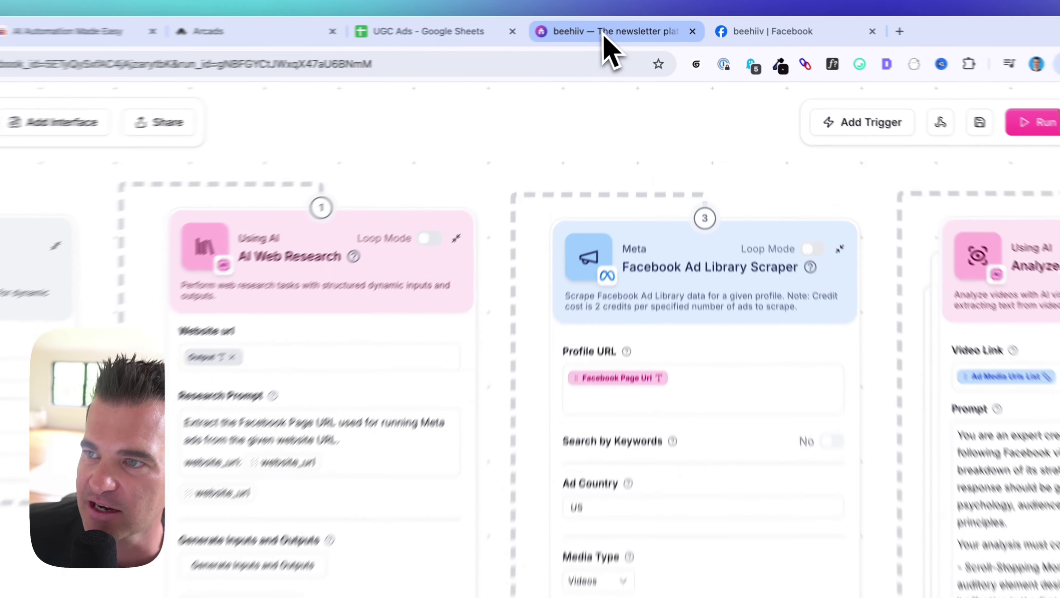
Step: Check the social links in the beehiiv website's footer and view the company's Facebook page
left_click(620, 28)
scroll(525, 369, "down", 20)
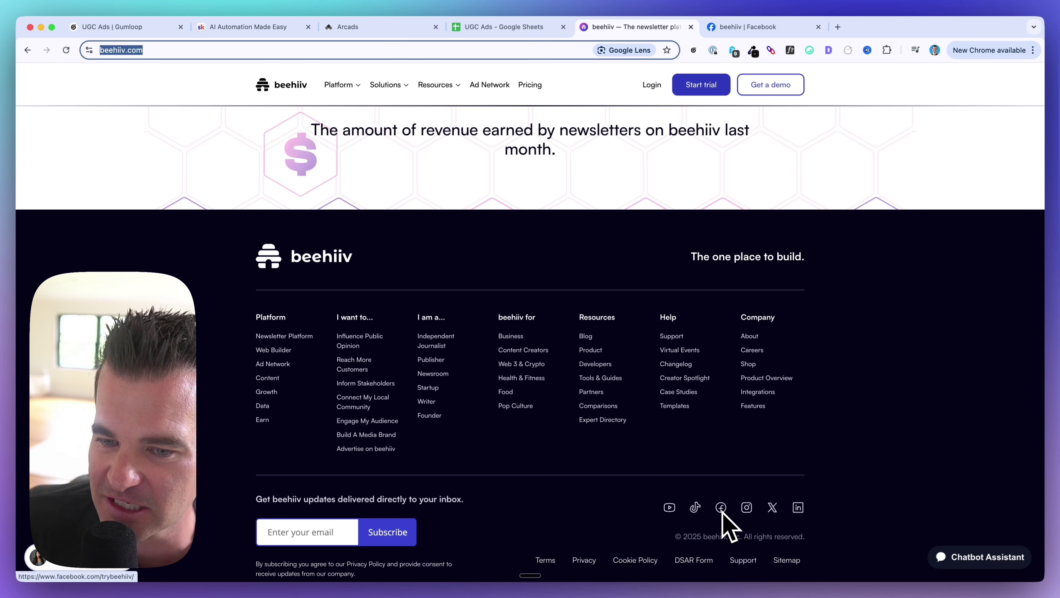
left_click(737, 27)
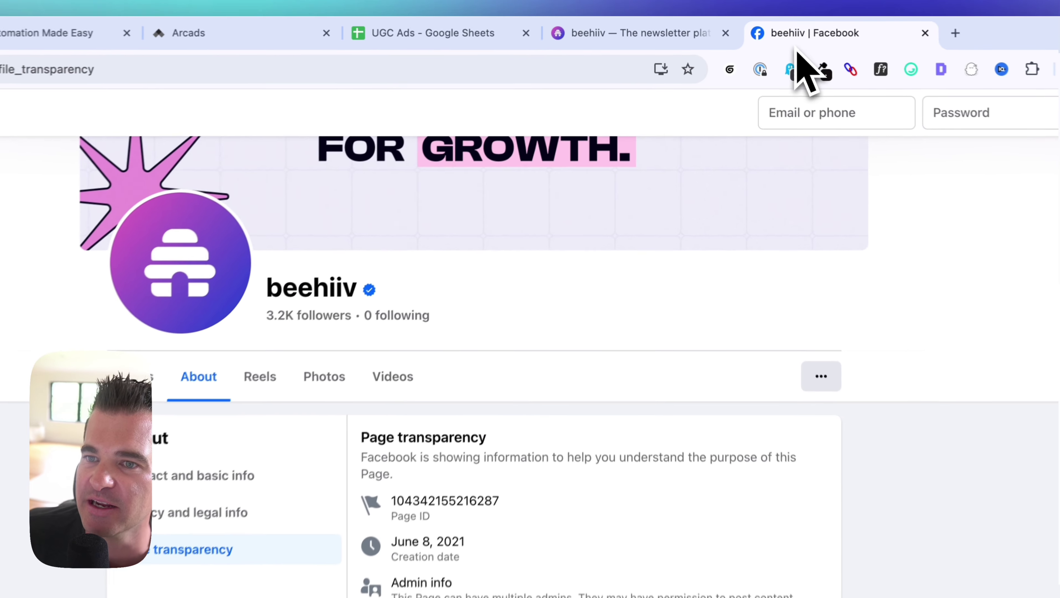
scroll(419, 335, "up", 5)
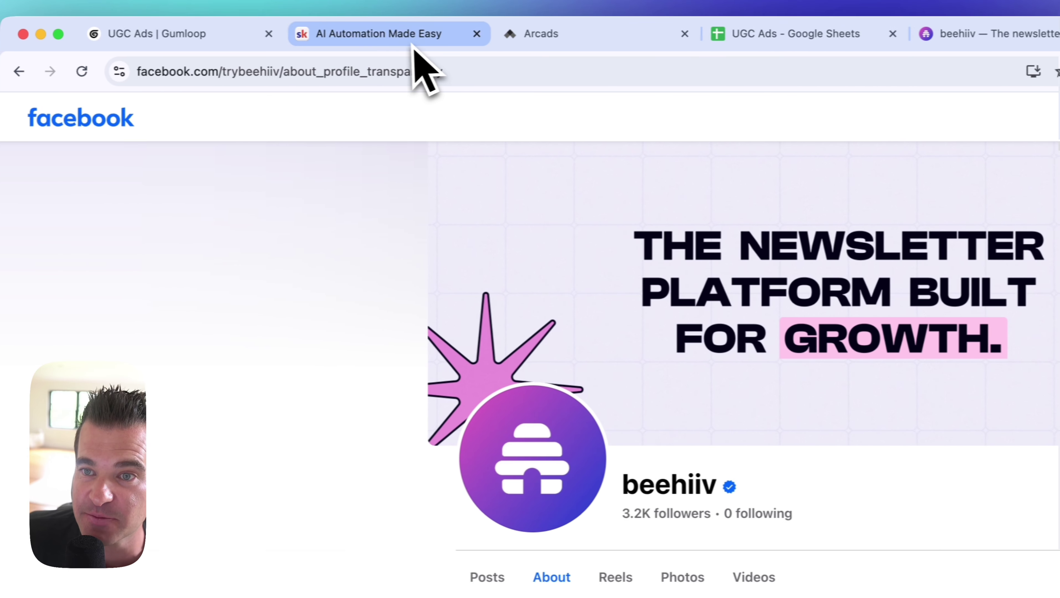
Step: Return to the Gumloop workflow and highlight the Facebook Page URL extraction instruction in AI Web Research's Research Prompt
left_click(180, 36)
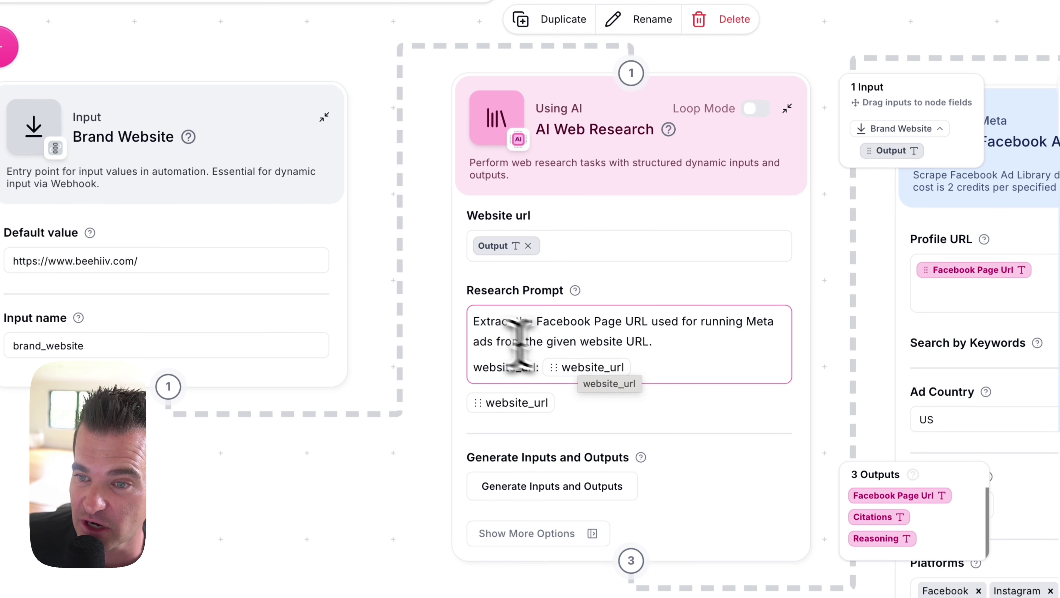
left_click_drag(623, 328, 651, 340)
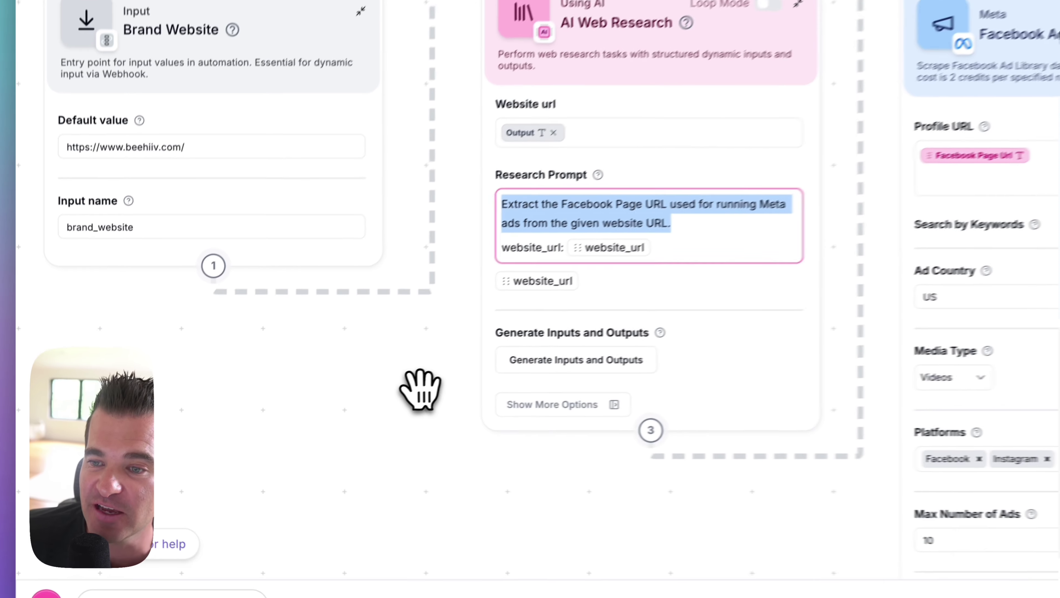
Step: Examine the Facebook Ad Library Scraper node and the Facebook Page Url input feeding its Profile URL
scroll(419, 389, "down", 5)
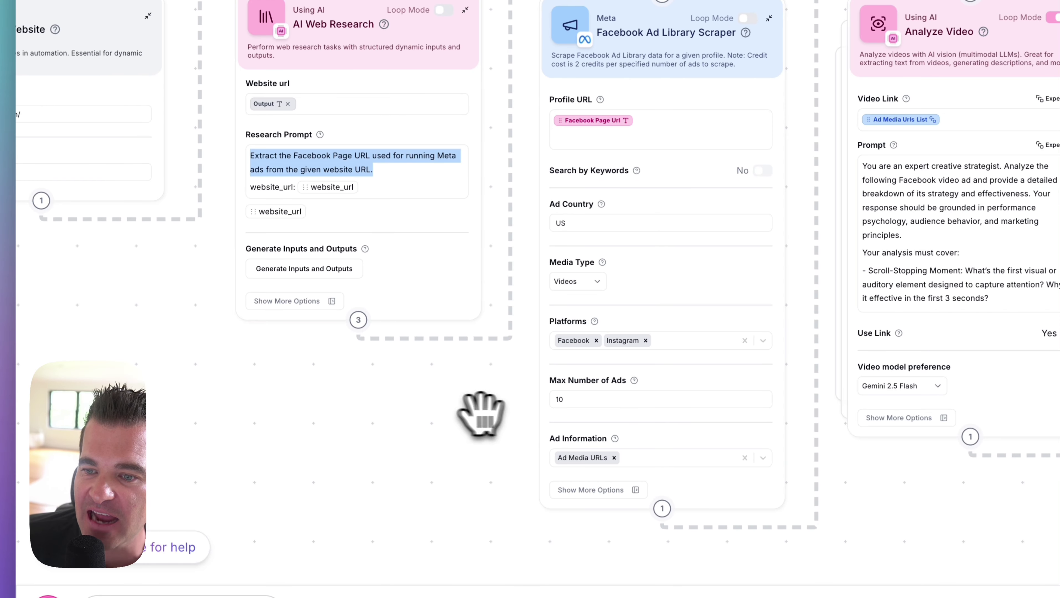
left_click_drag(482, 414, 362, 406)
scroll(409, 159, "up", 2)
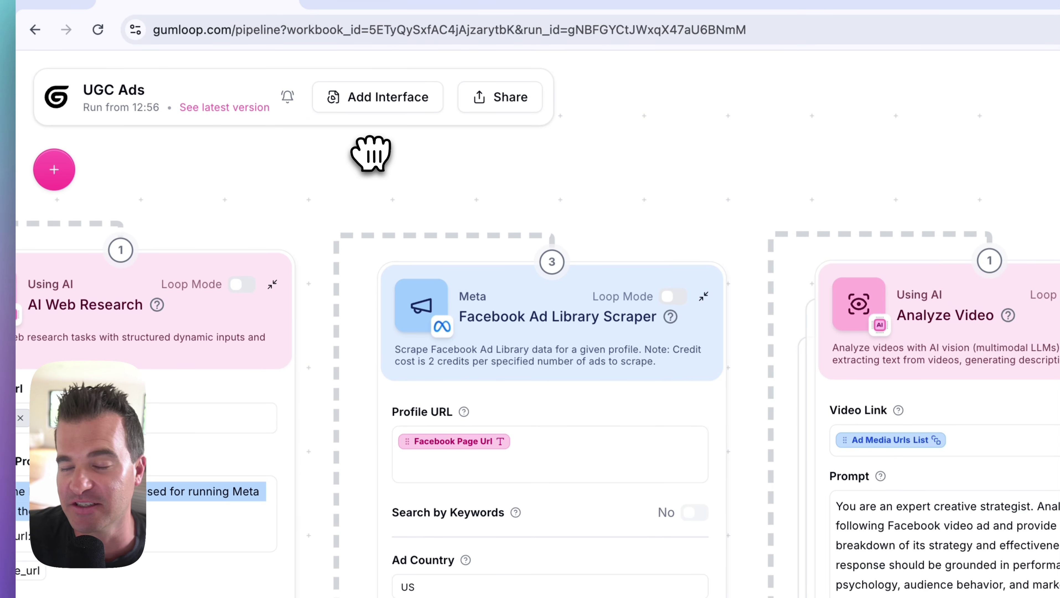
left_click_drag(409, 172, 408, 140)
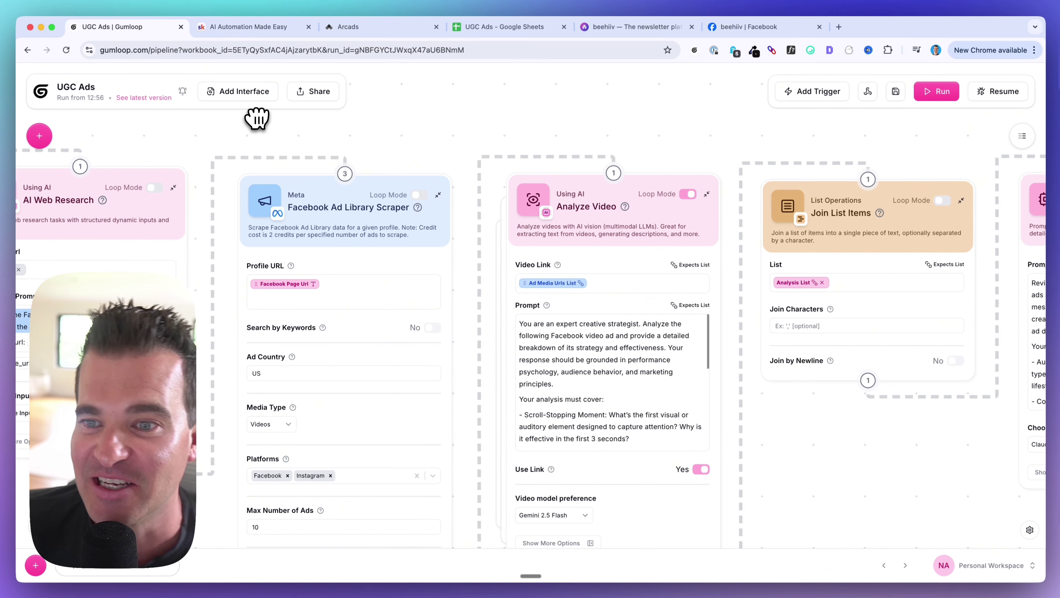
left_click(255, 205)
scroll(253, 211, "up", 3)
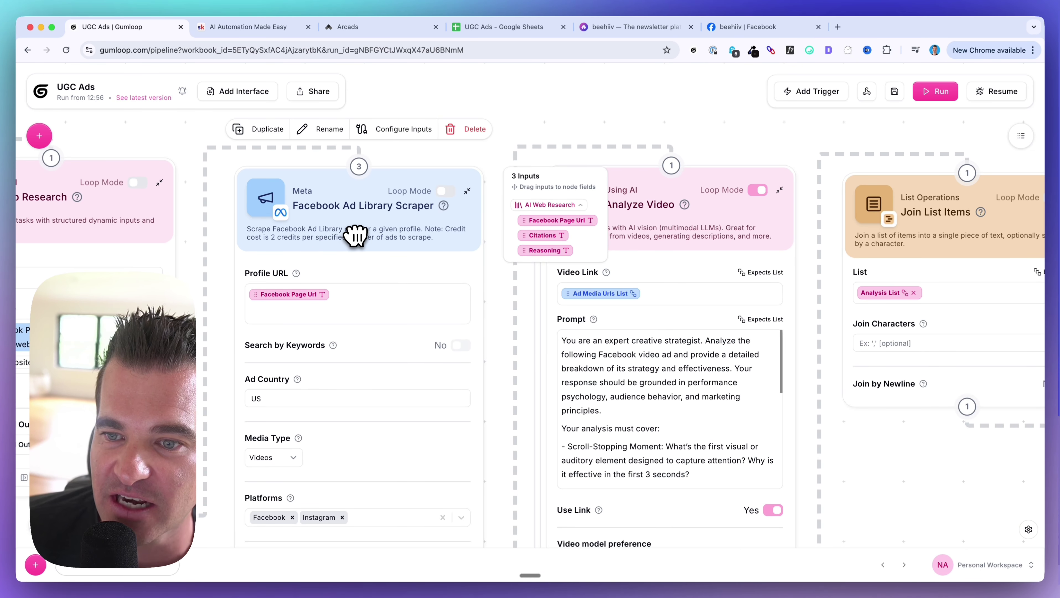
scroll(355, 236, "down", 3)
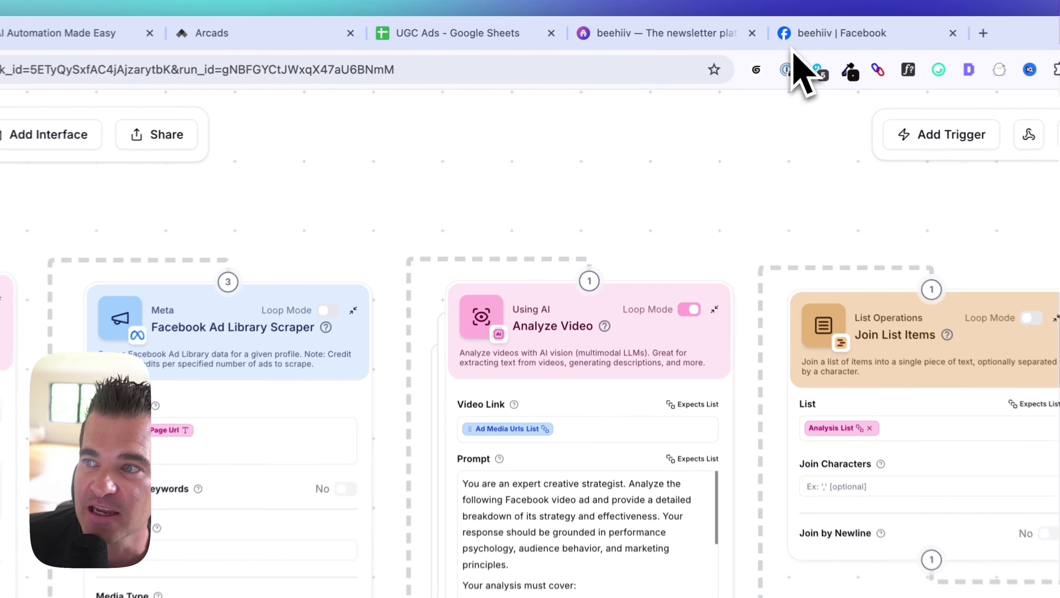
Step: Review the scraper's Ad Country, Media Type, Platforms, Max Number of Ads and Ad Information settings
left_click(714, 32)
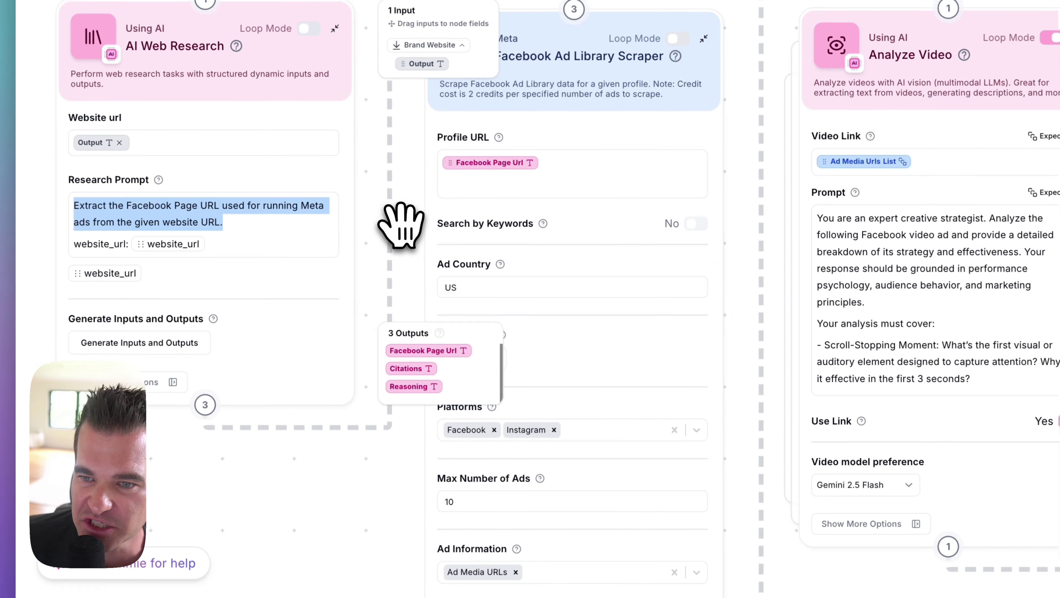
left_click_drag(367, 498, 360, 367)
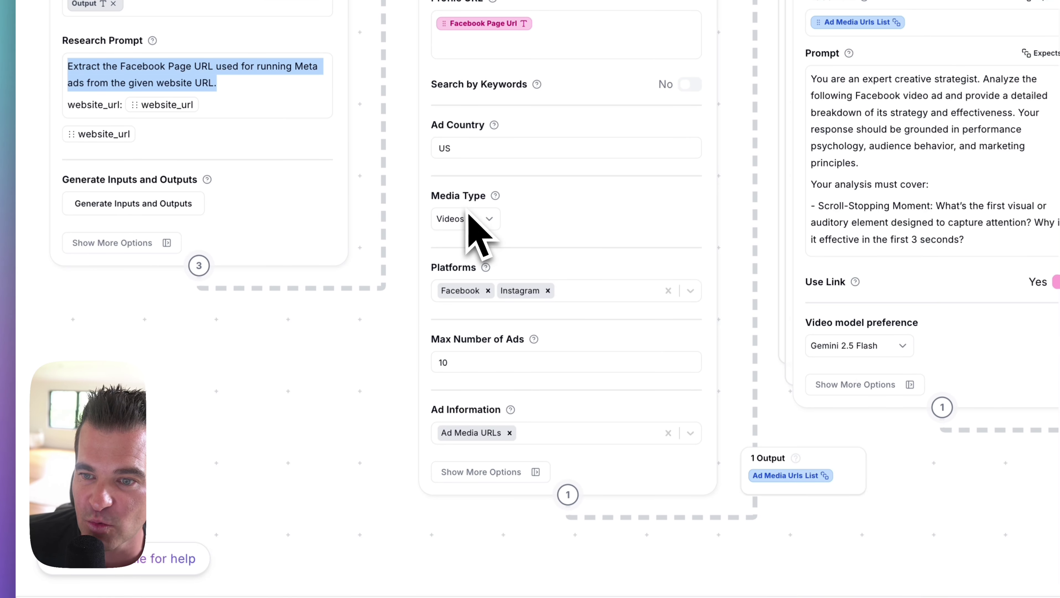
left_click(481, 219)
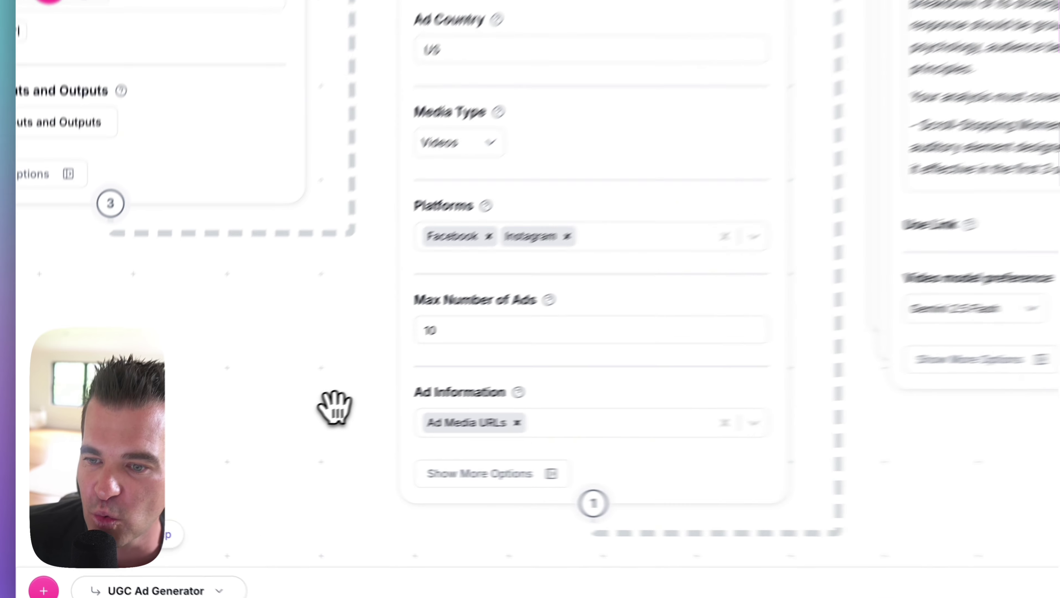
mouse_move(415, 268)
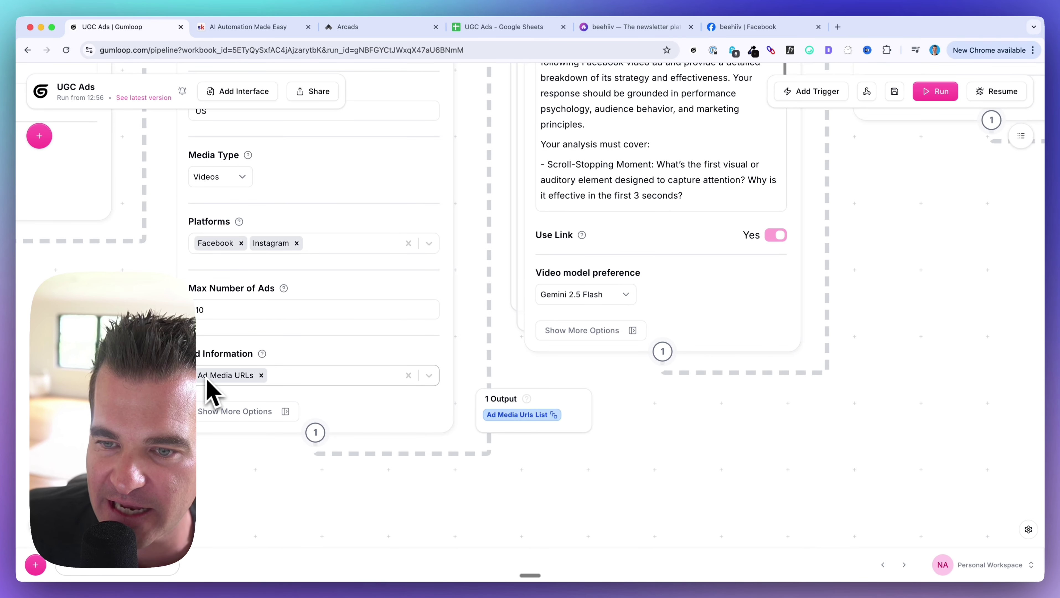
scroll(205, 387, "down", 5)
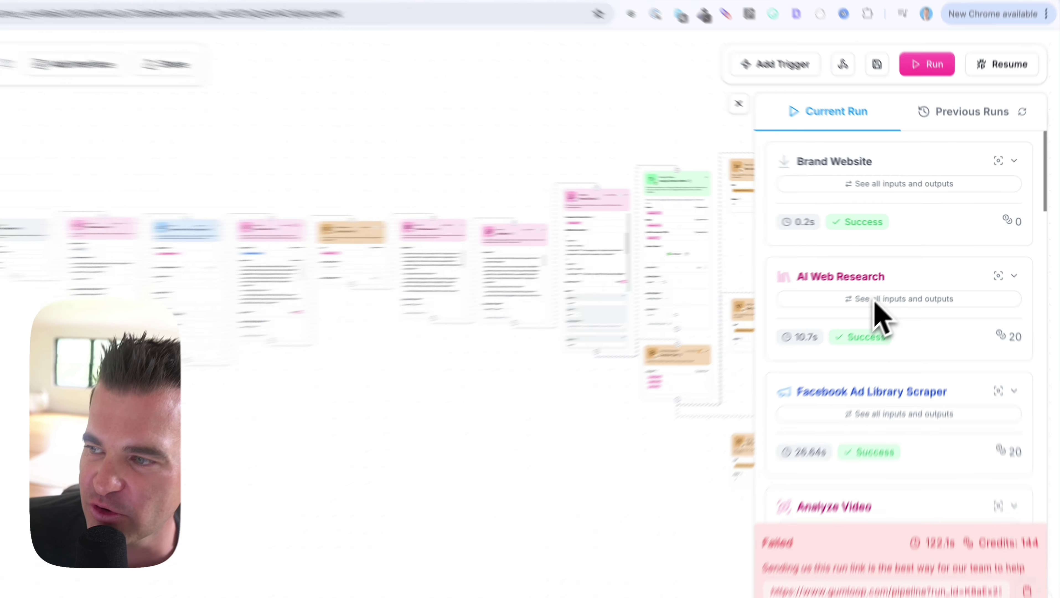
Step: Inspect the AI Web Research node's run data and highlight its Facebook Page Url output
left_click(877, 300)
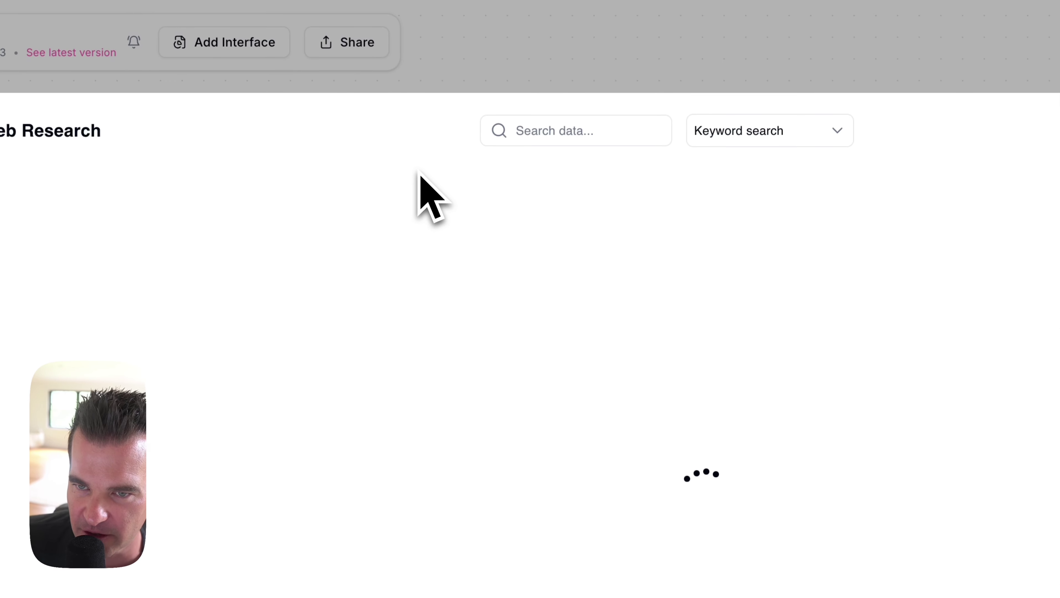
left_click(142, 95)
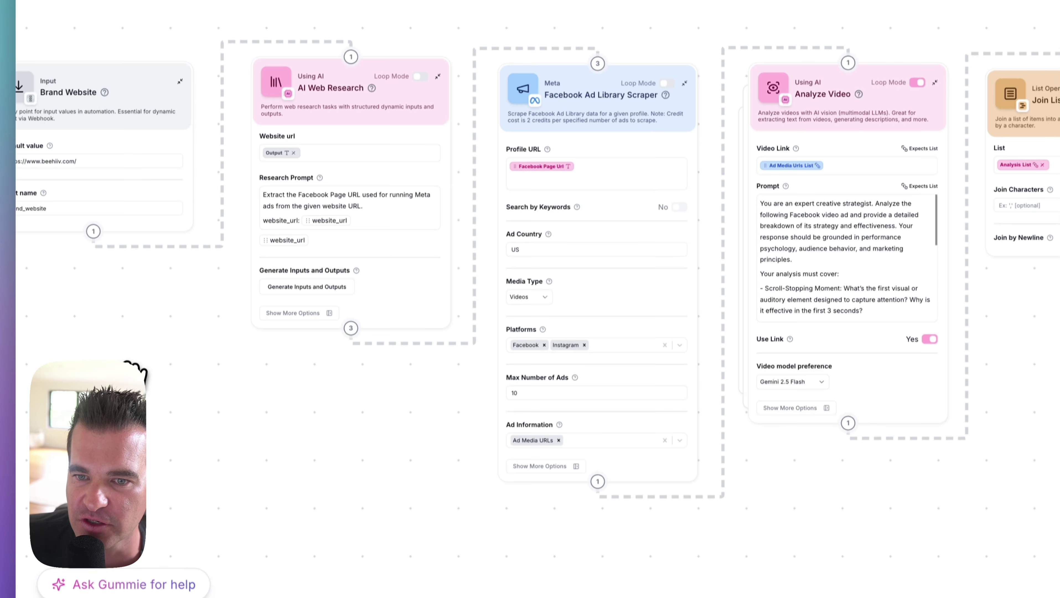
left_click_drag(128, 373, 253, 386)
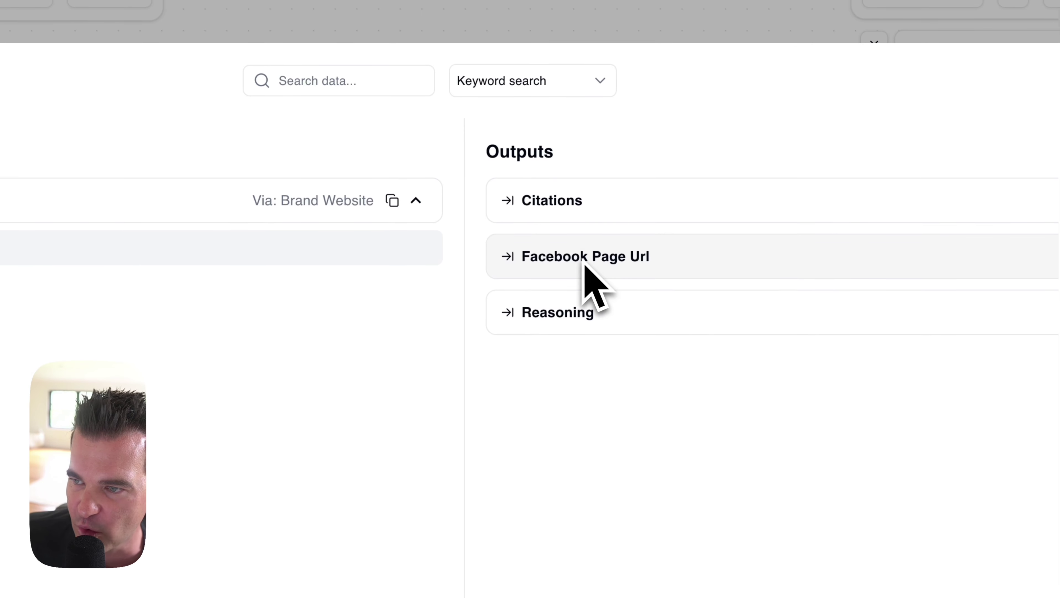
left_click(511, 264)
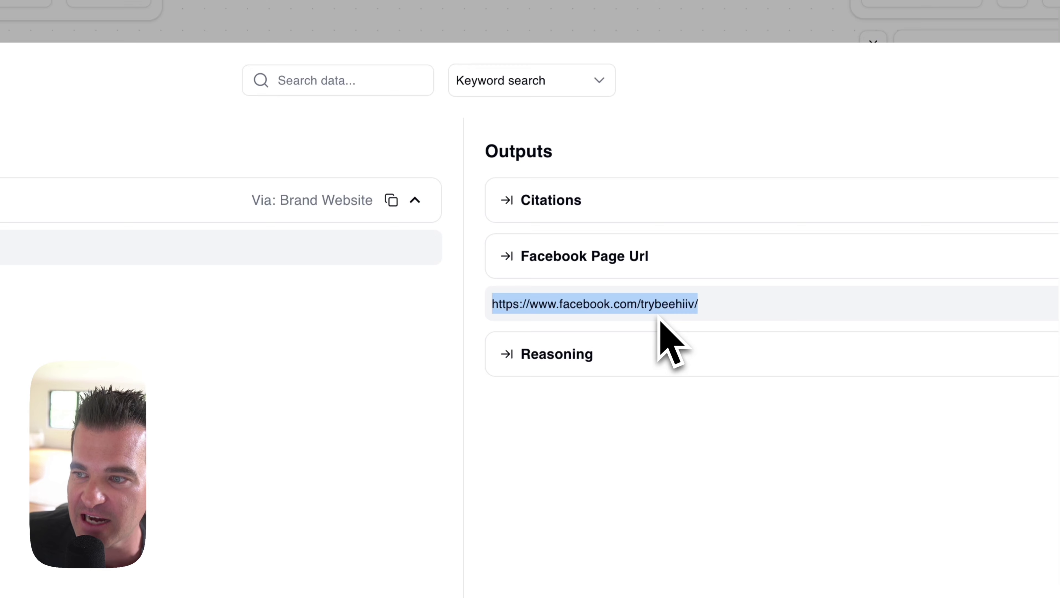
left_click(974, 160)
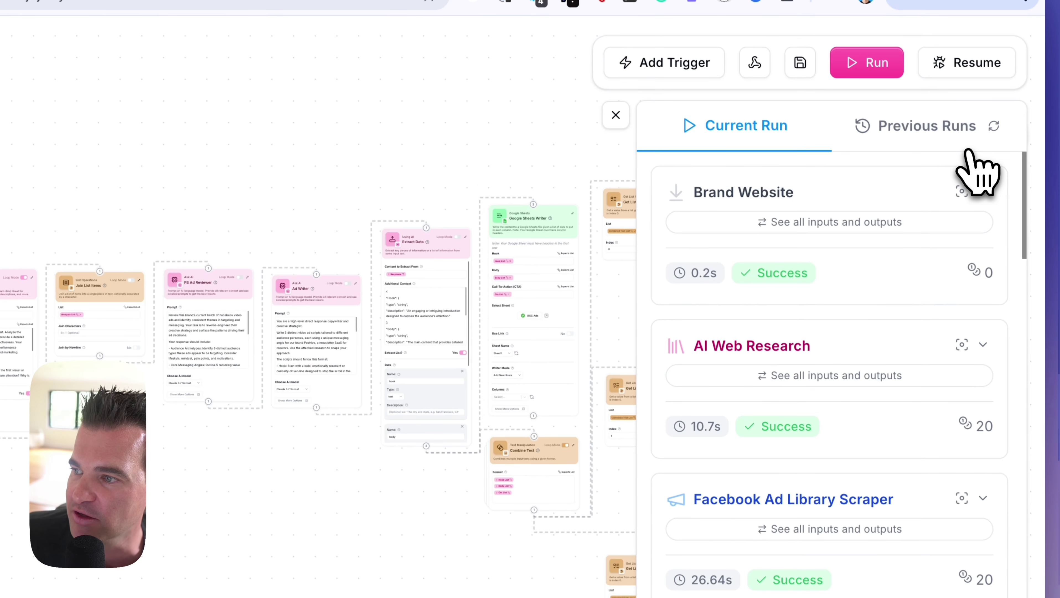
Step: Inspect the Facebook Ad Library Scraper's run data, expand its Ad Media Urls output and watch the first ad video
scroll(804, 276, "down", 3)
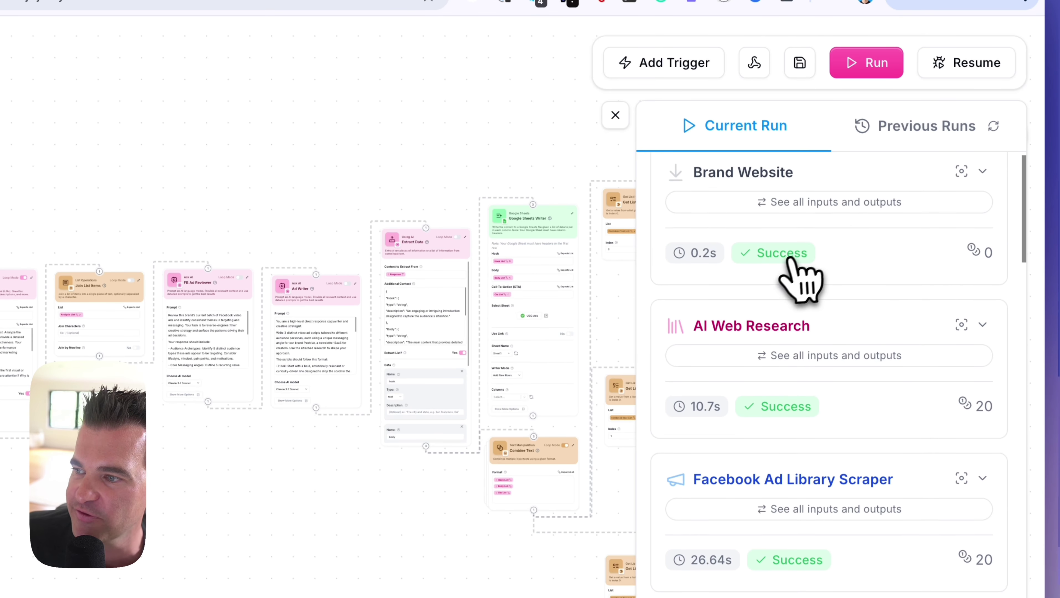
left_click(770, 396)
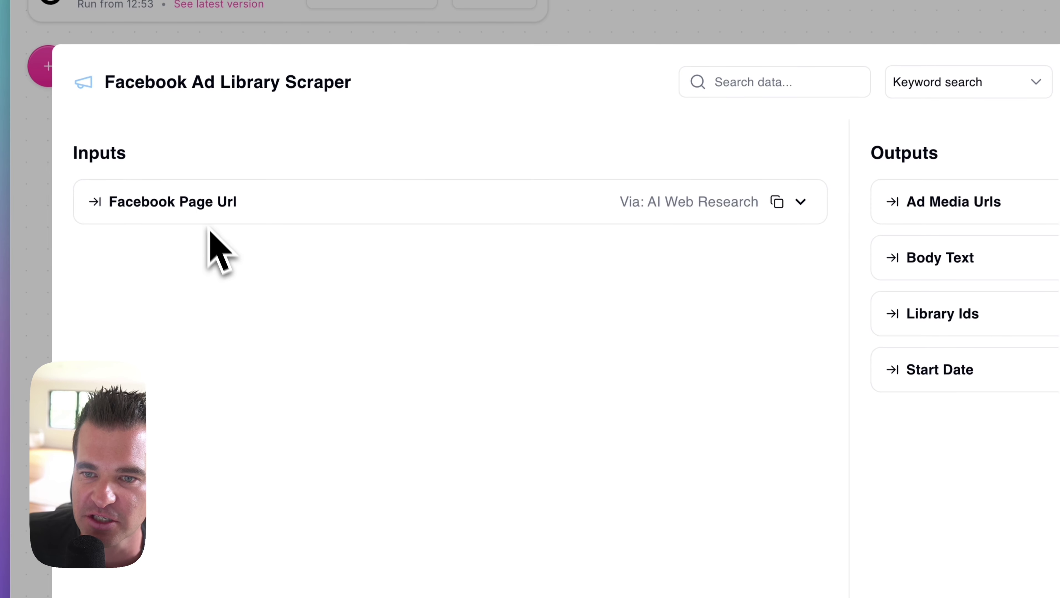
left_click(205, 205)
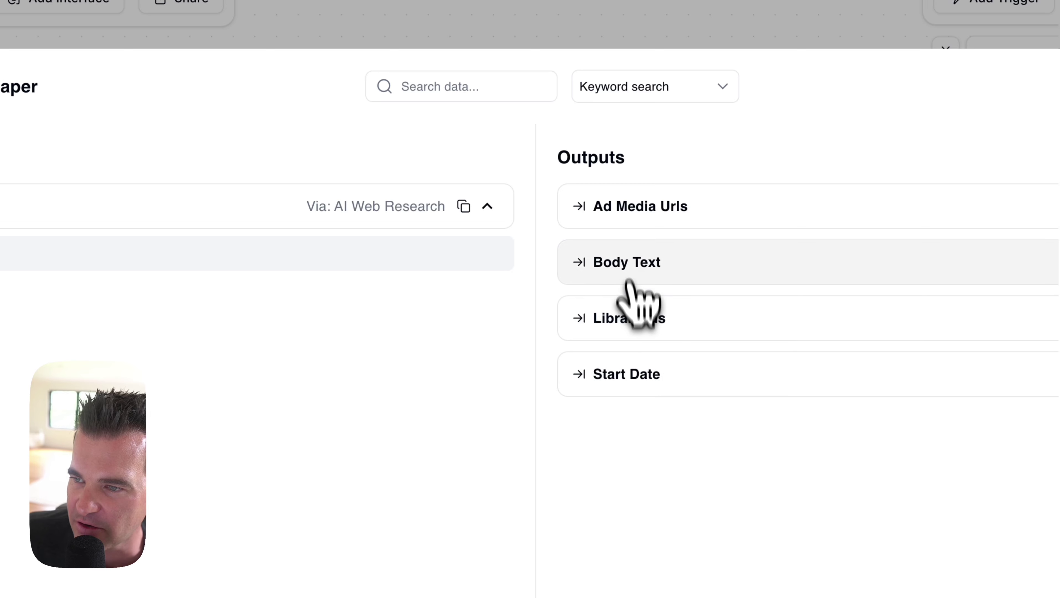
left_click(623, 222)
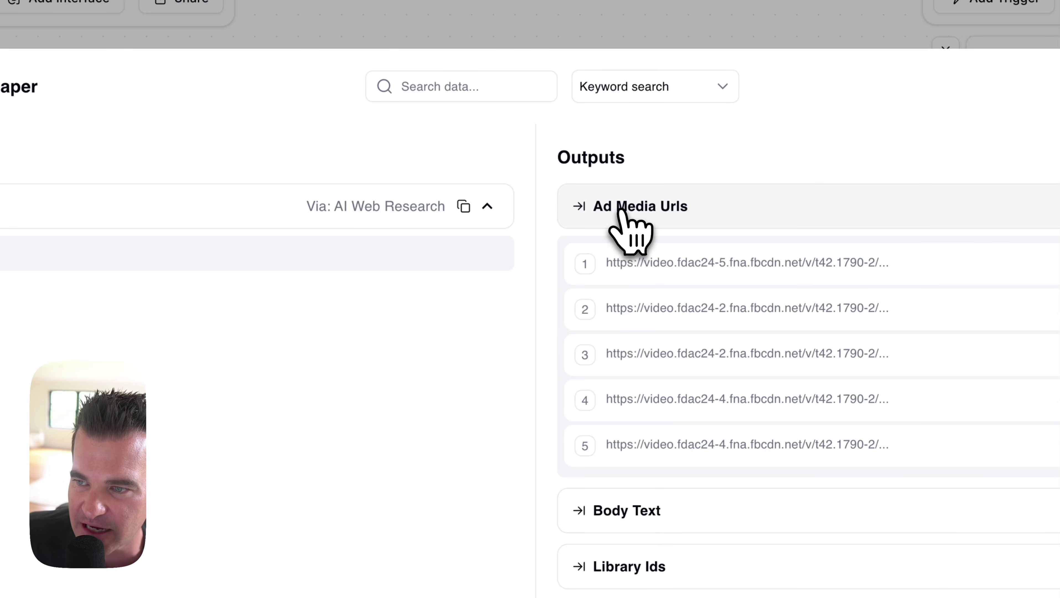
left_click(641, 268)
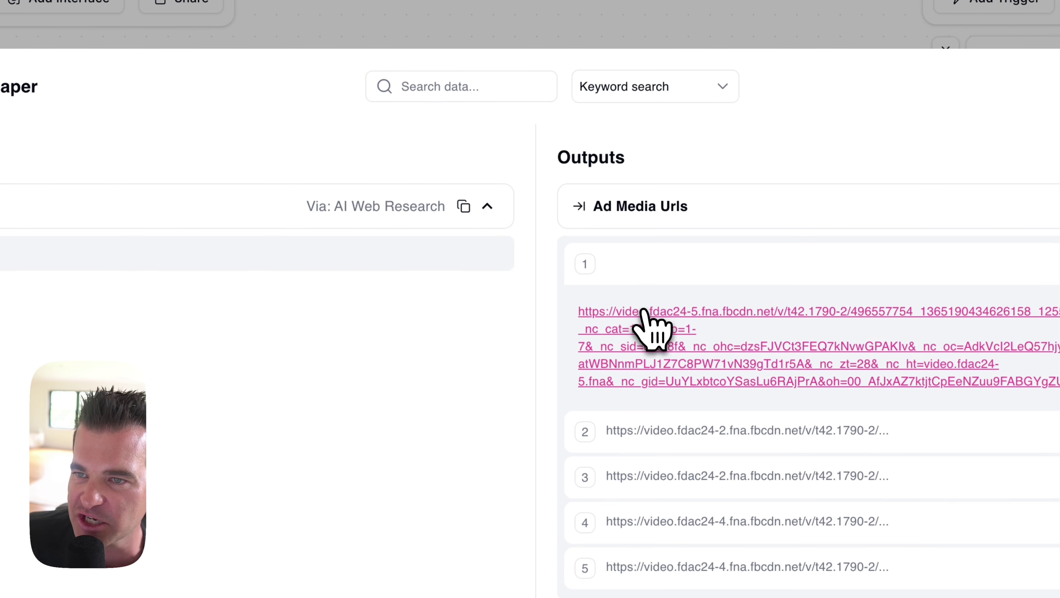
left_click(643, 310)
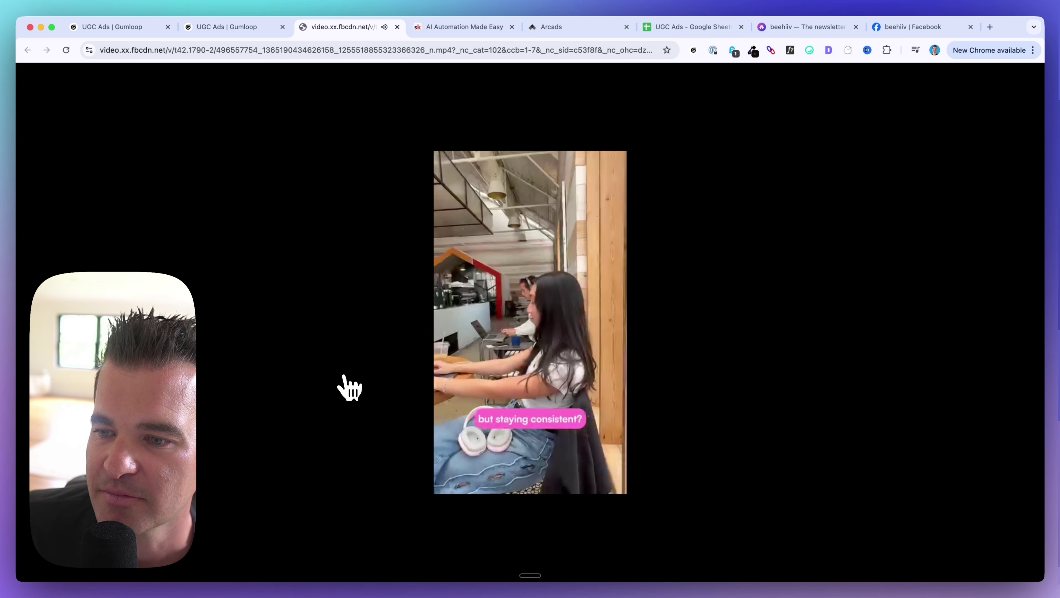
left_click(446, 468)
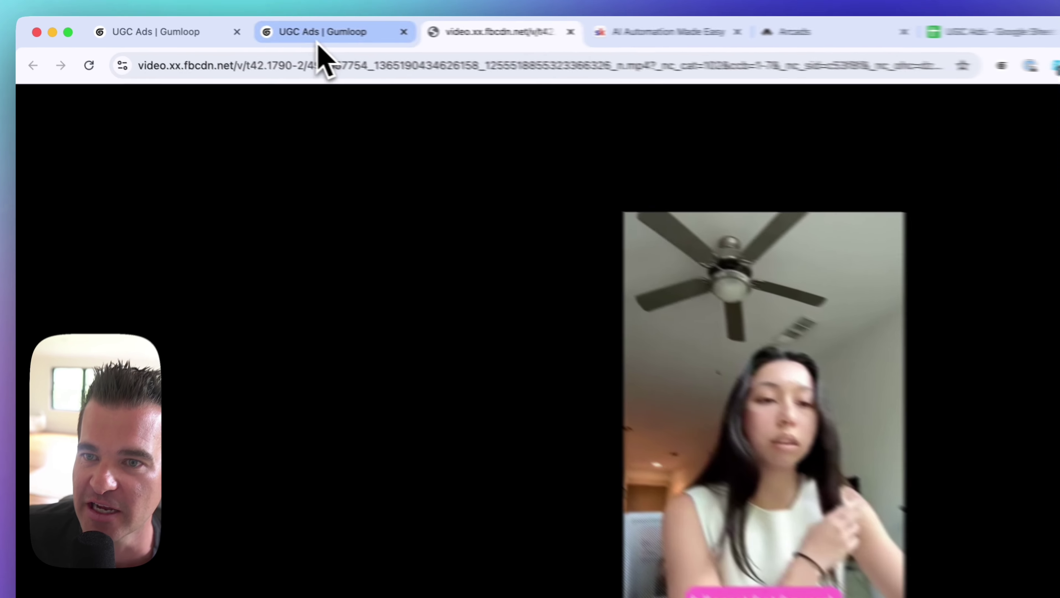
Step: Return to the workflow editor and examine the Analyze Video node, briefly revisiting the scraped ad video
left_click(320, 34)
left_click(197, 37)
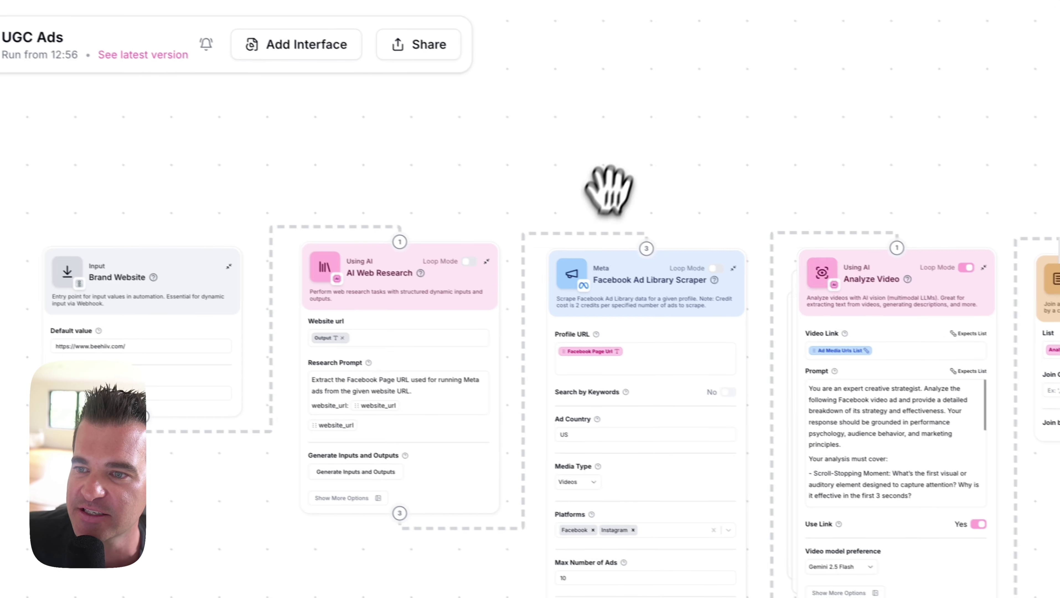
left_click_drag(609, 190, 459, 137)
left_click(515, 264)
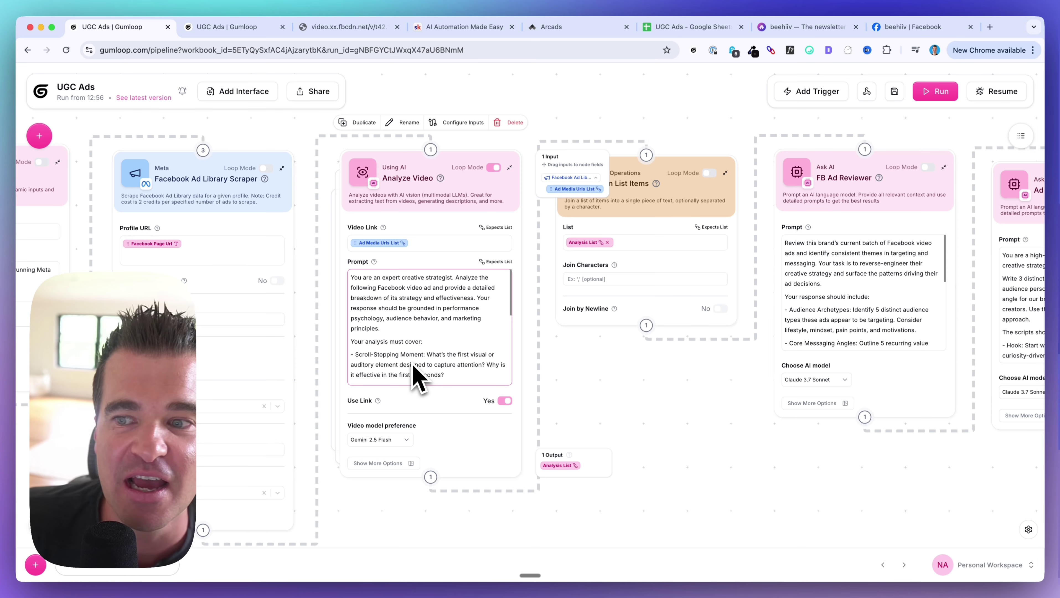
left_click(324, 349)
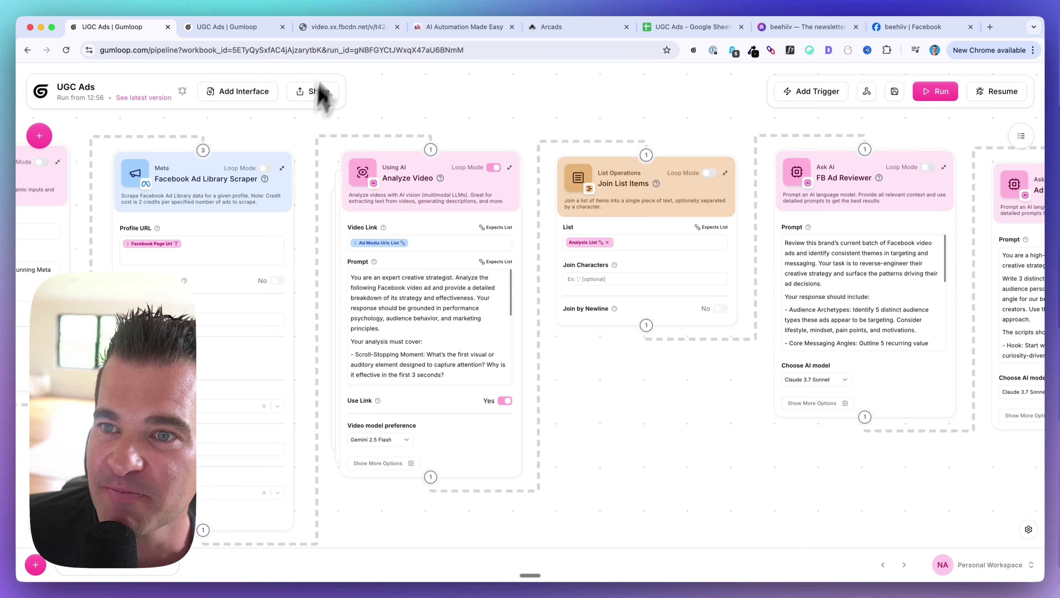
left_click(347, 26)
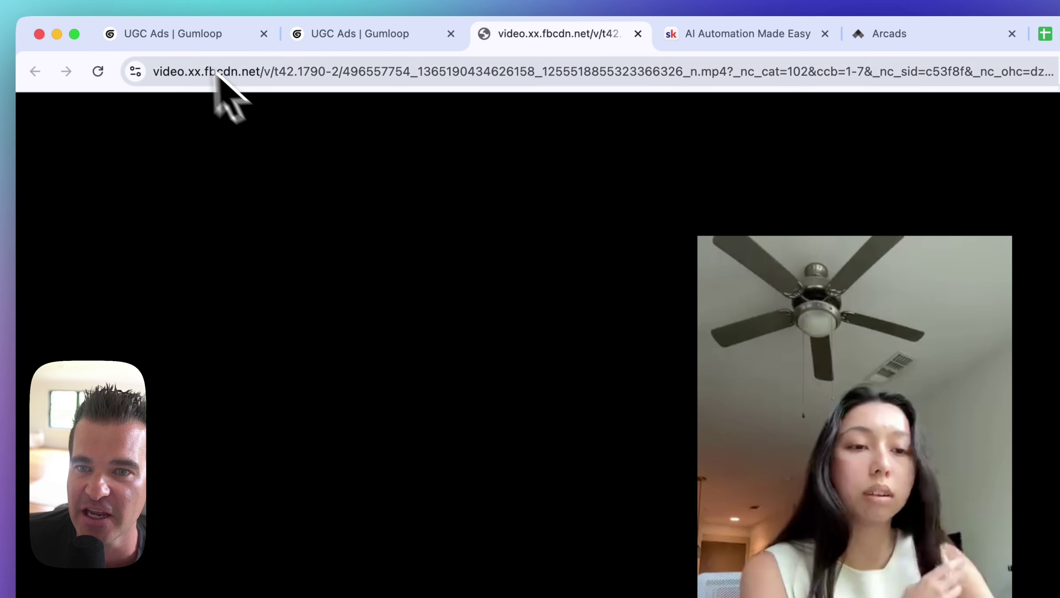
left_click(180, 33)
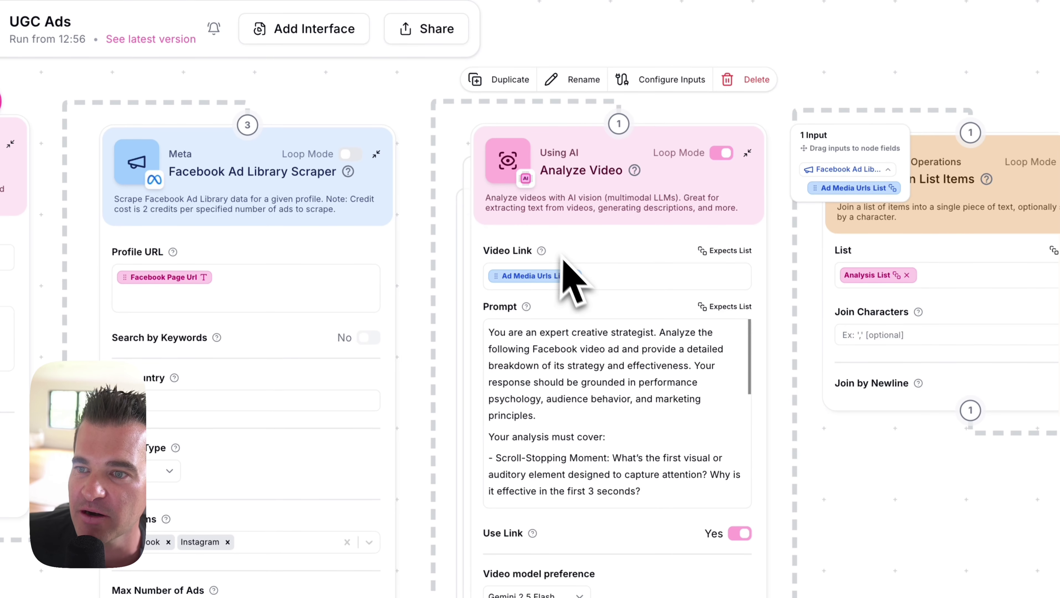
Step: Read through the Analyze Video prompt, highlighting the creative strategist instruction and required points such as Problem/Solution Positioning
left_click(572, 404)
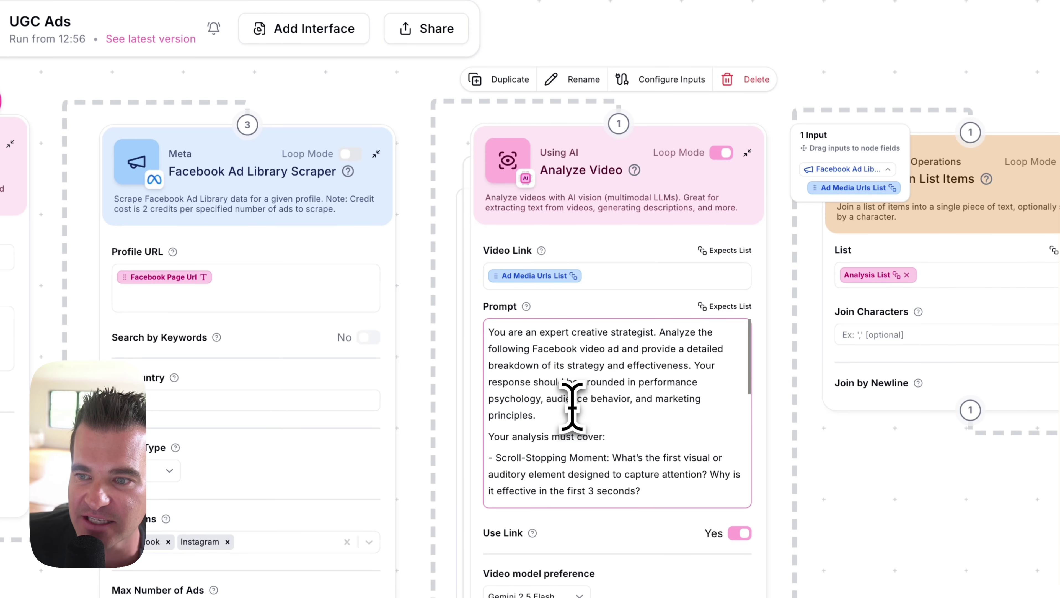
left_click_drag(488, 333, 561, 400)
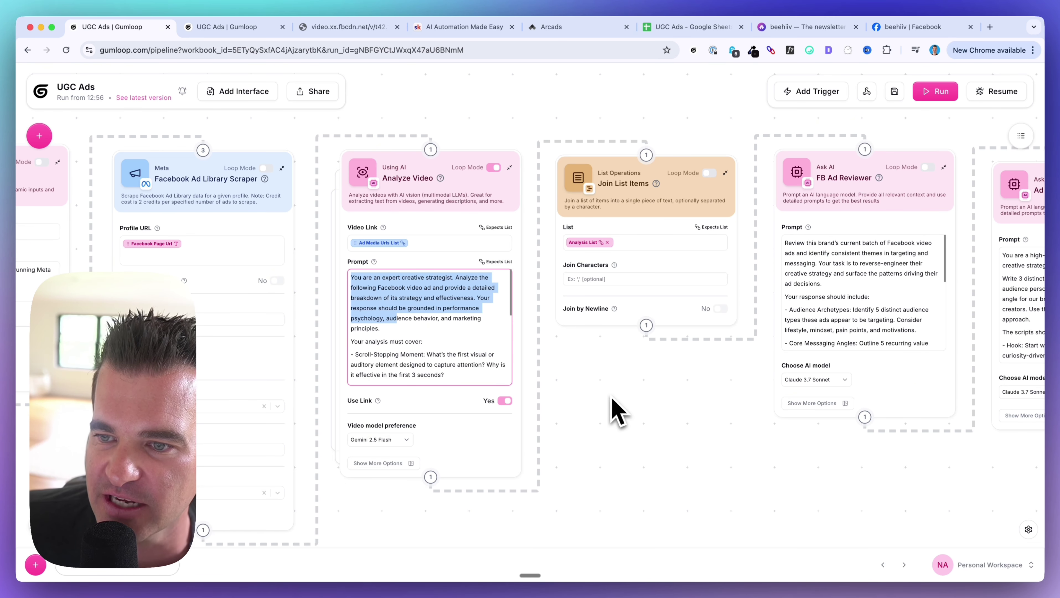
scroll(427, 335, "down", 3)
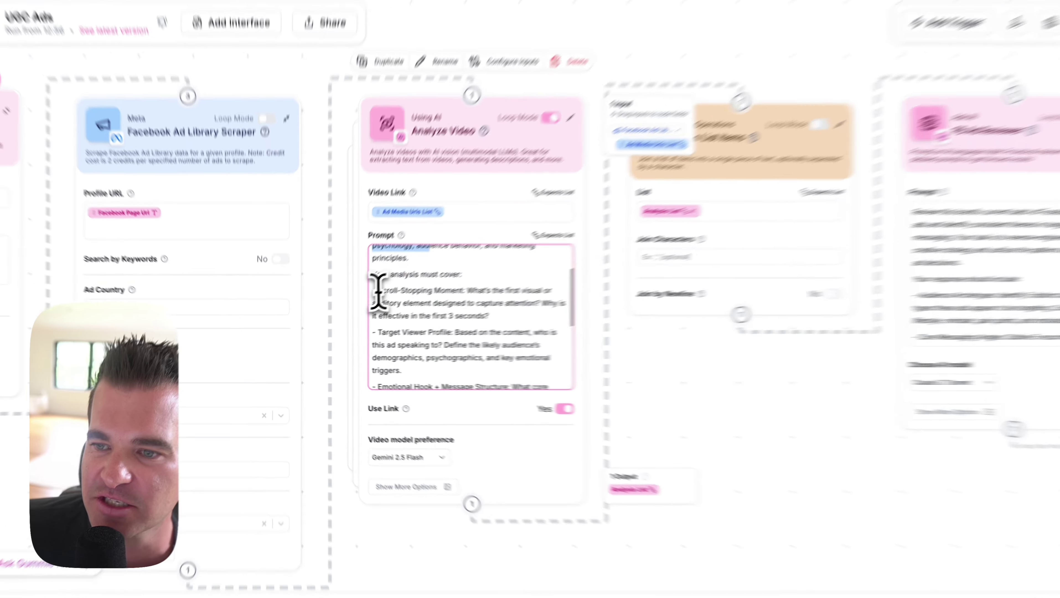
left_click_drag(354, 306, 507, 294)
scroll(504, 301, "down", 1)
left_click_drag(425, 339, 548, 356)
scroll(437, 355, "down", 1)
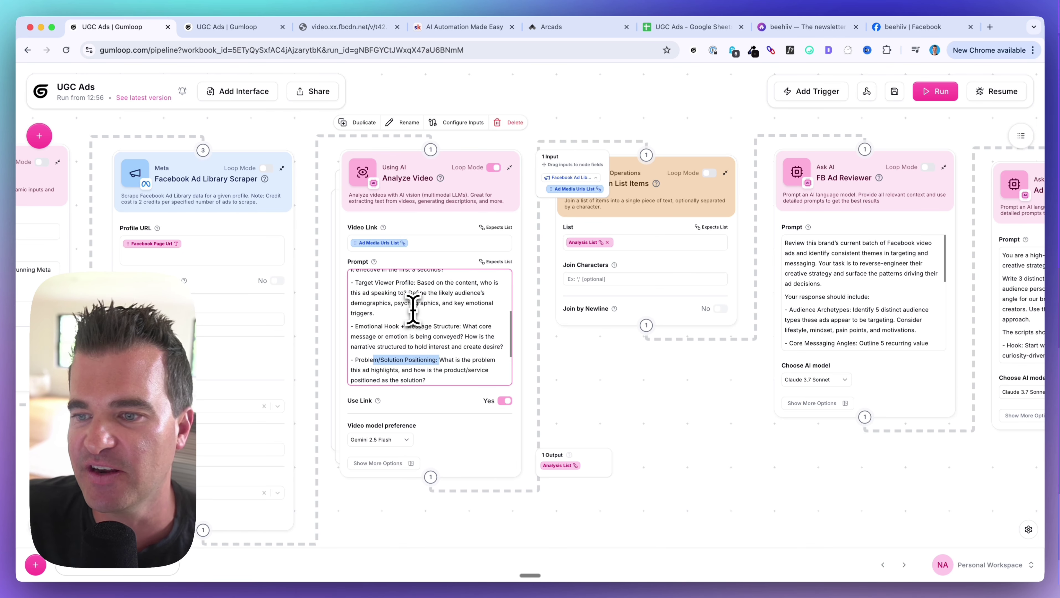
scroll(391, 300, "down", 5)
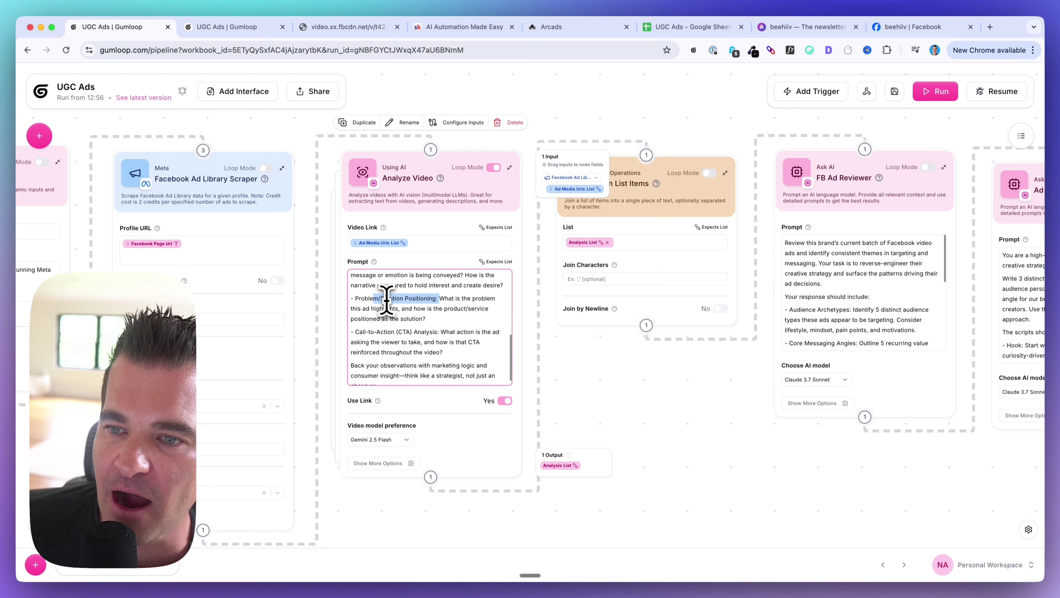
scroll(403, 310, "up", 8)
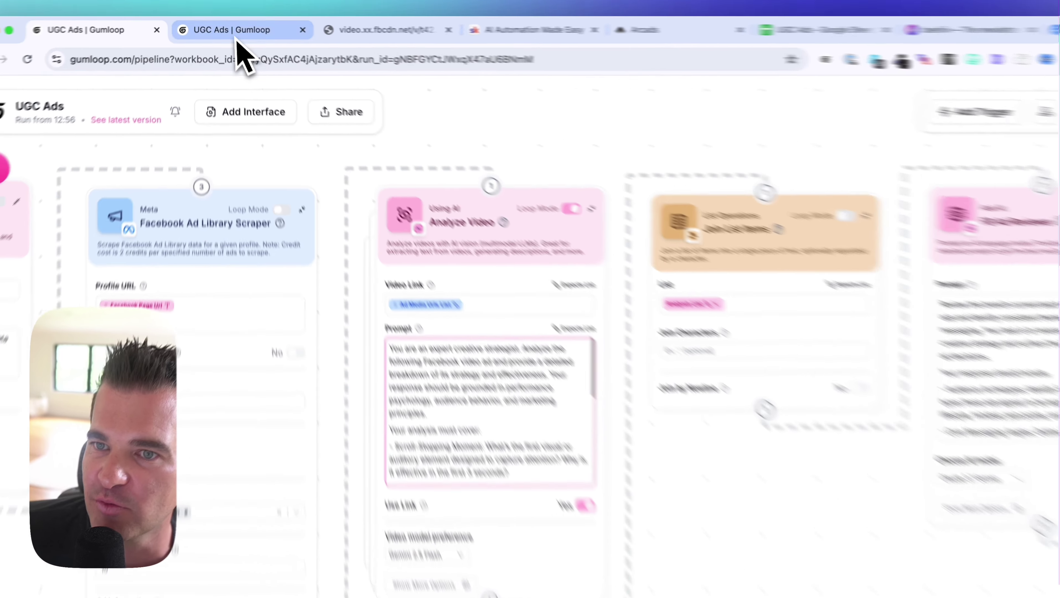
Step: Open the Analyze Video node's run data, expand its Ad Media Urls input and Analysis output, and open the first analysis
left_click(239, 27)
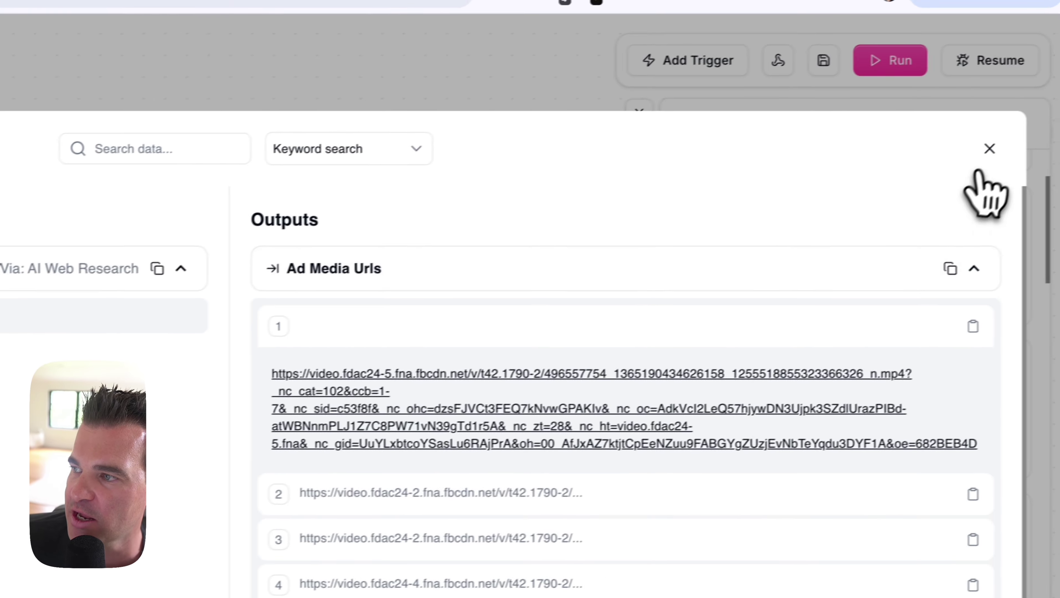
left_click(988, 149)
scroll(816, 318, "down", 3)
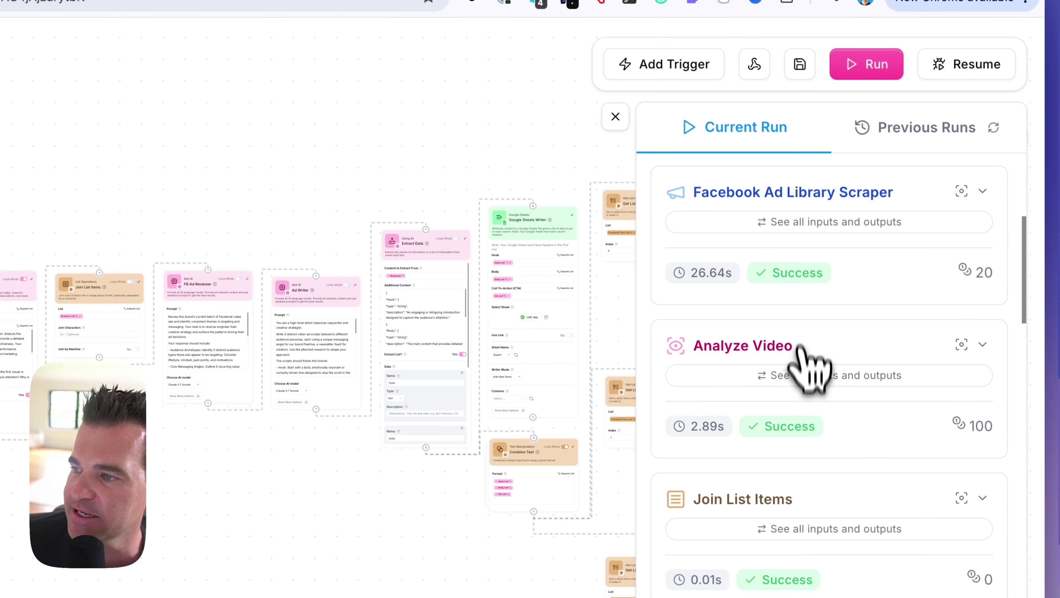
left_click(805, 372)
left_click(203, 179)
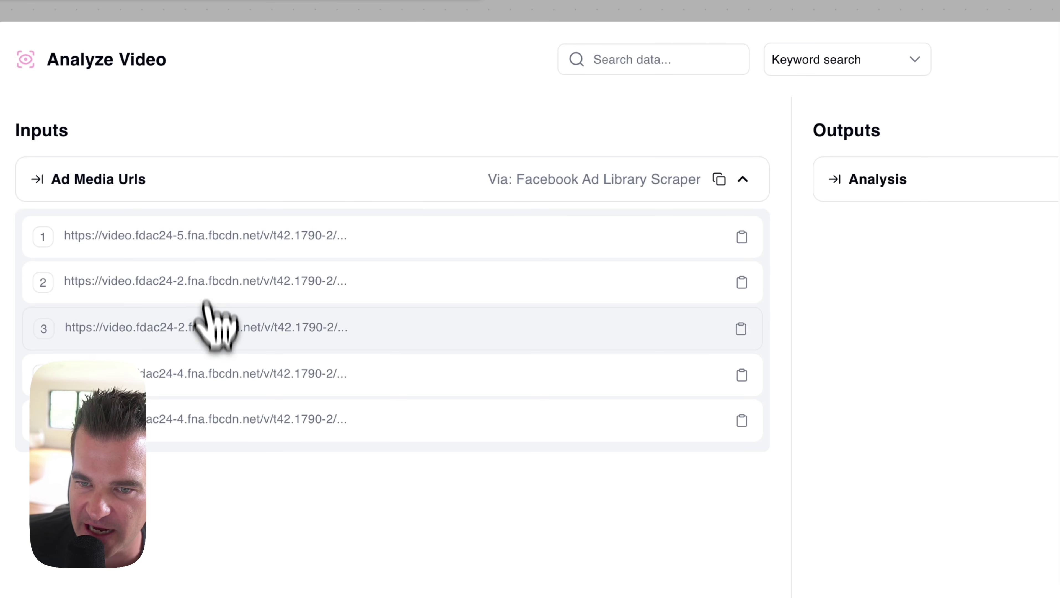
left_click(544, 130)
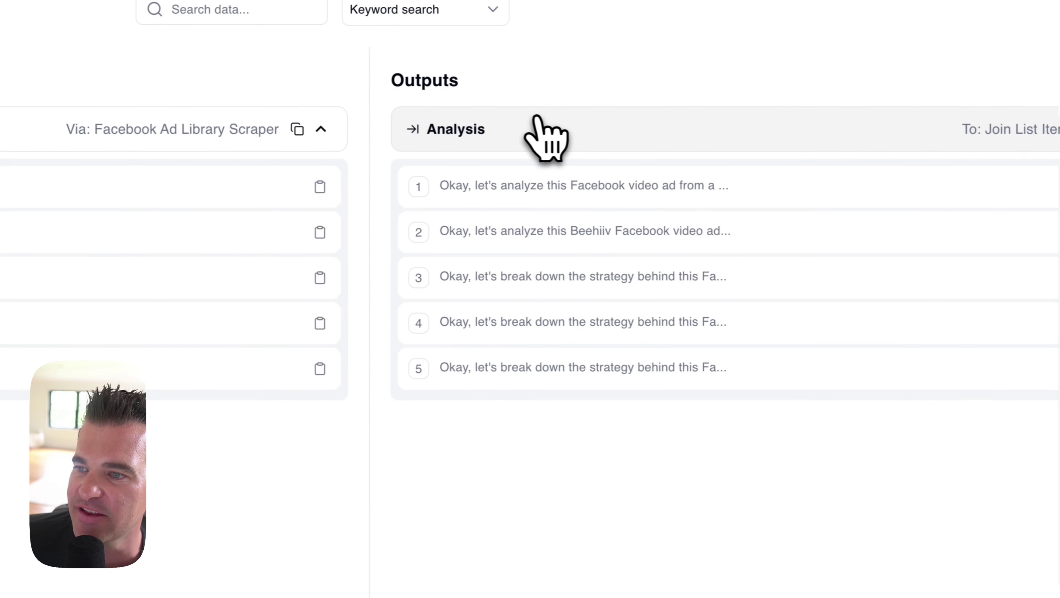
left_click(538, 180)
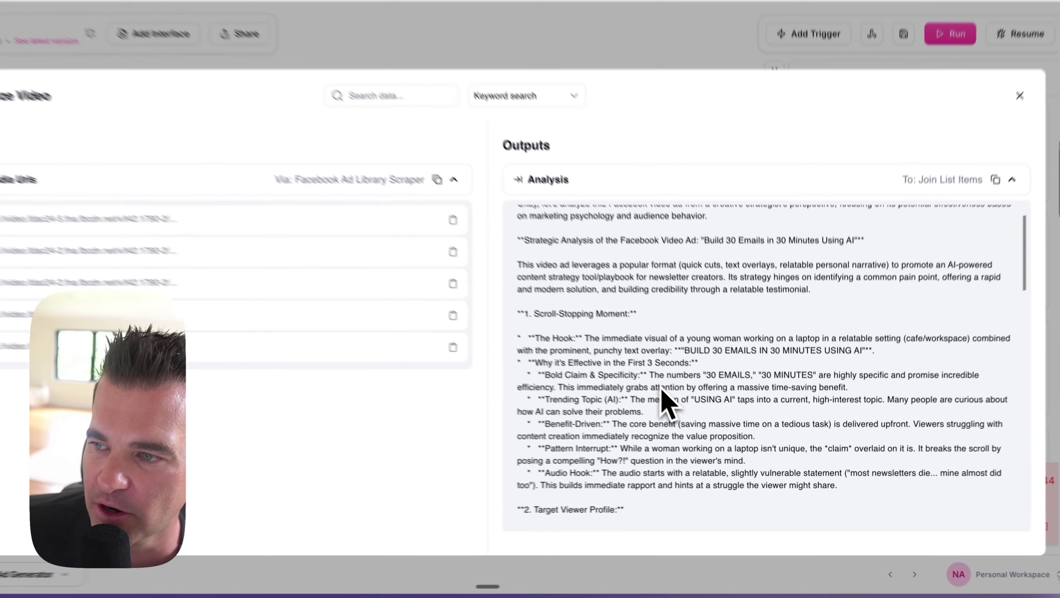
Step: Read the first ad's analysis, highlighting headings such as Scroll-Stopping Moment and Target Viewer Profile, and close the run data
scroll(666, 400, "down", 1)
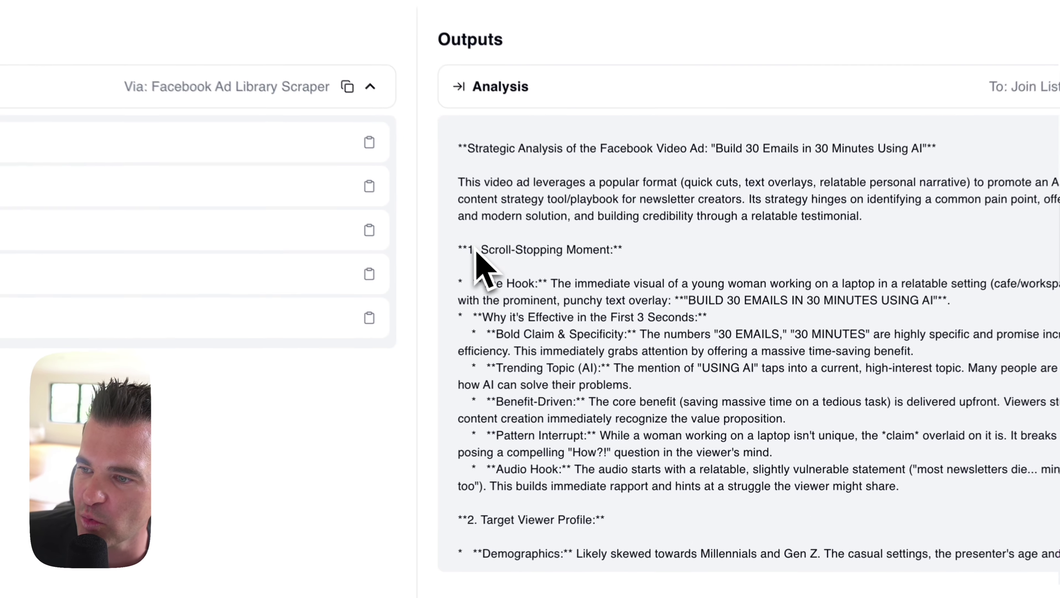
left_click_drag(567, 323, 657, 322)
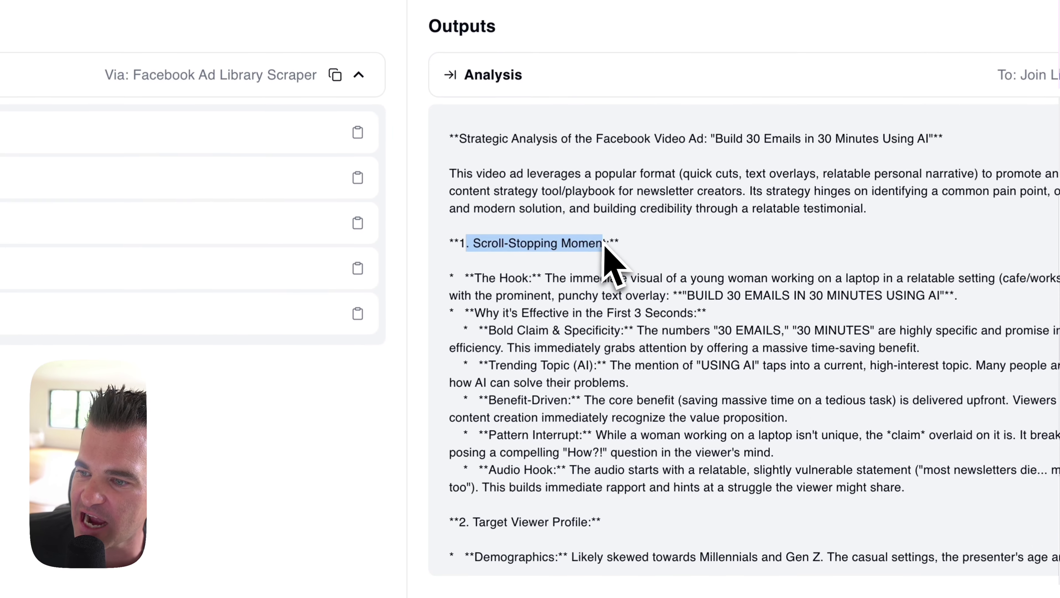
scroll(657, 323, "down", 3)
scroll(594, 423, "down", 10)
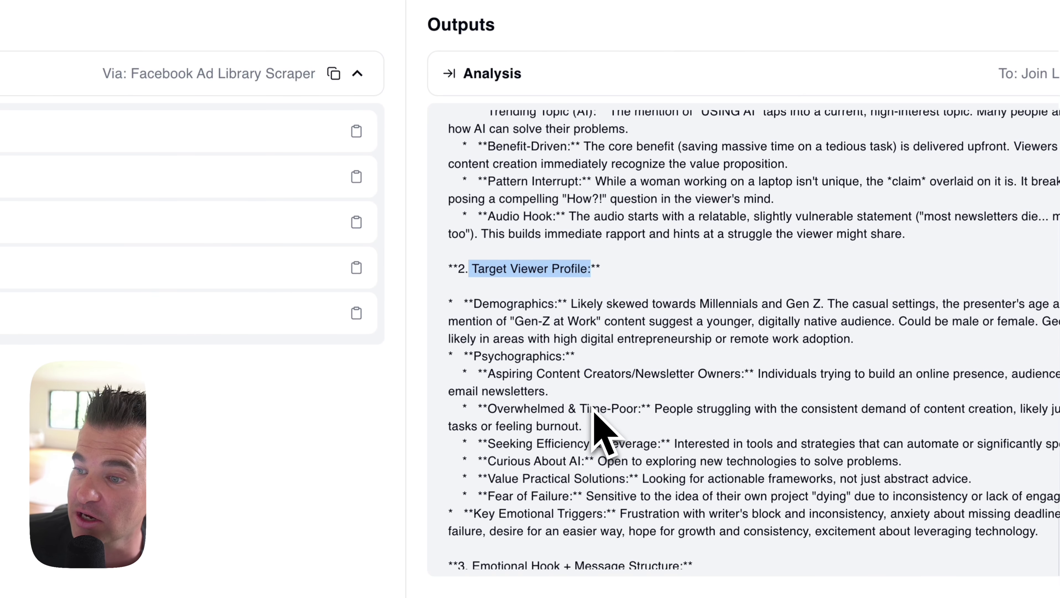
scroll(544, 385, "down", 10)
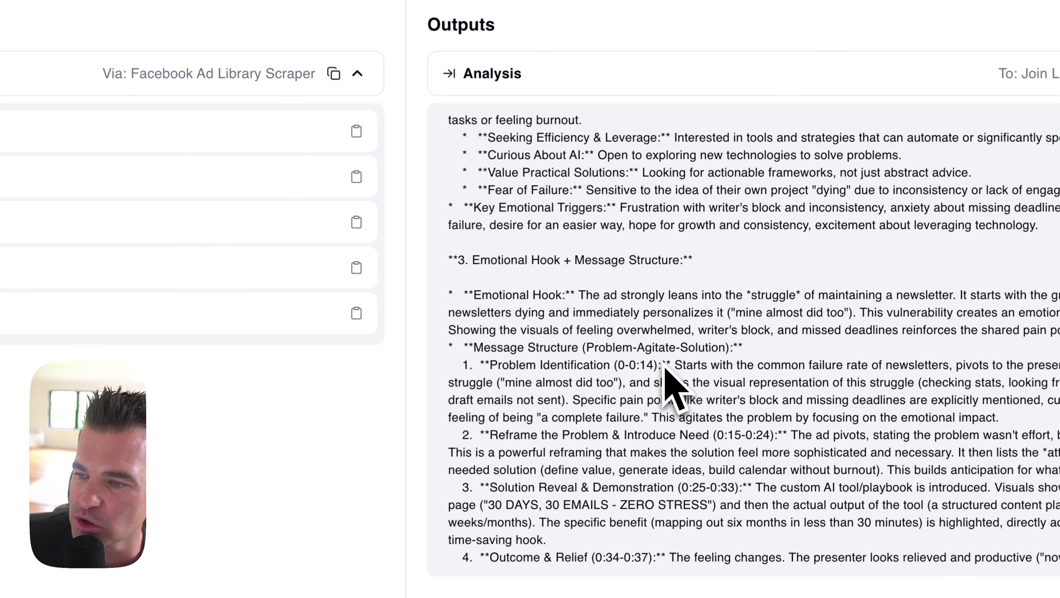
scroll(675, 406, "down", 8)
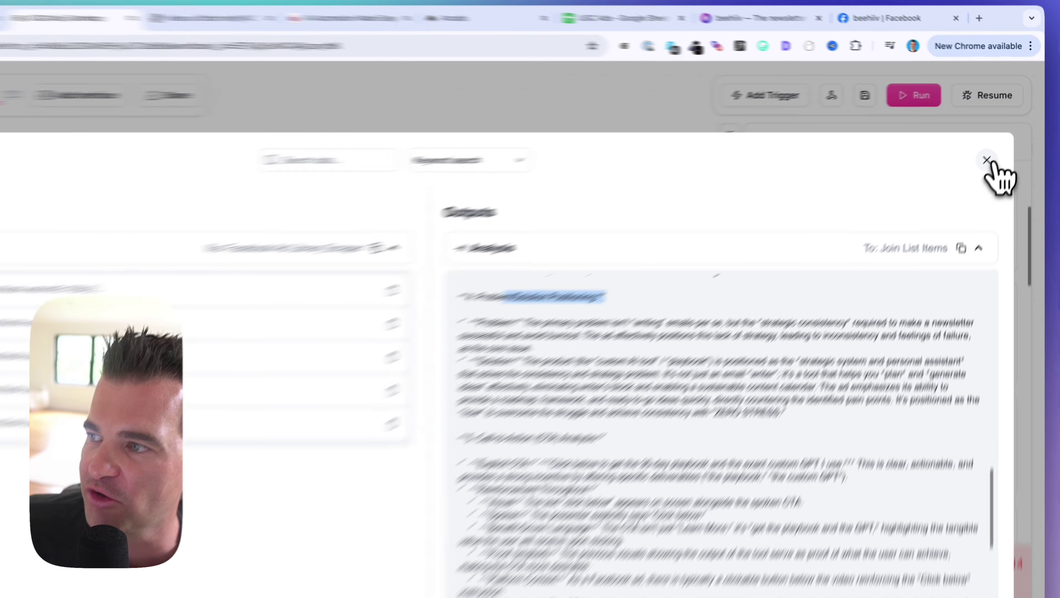
left_click(996, 145)
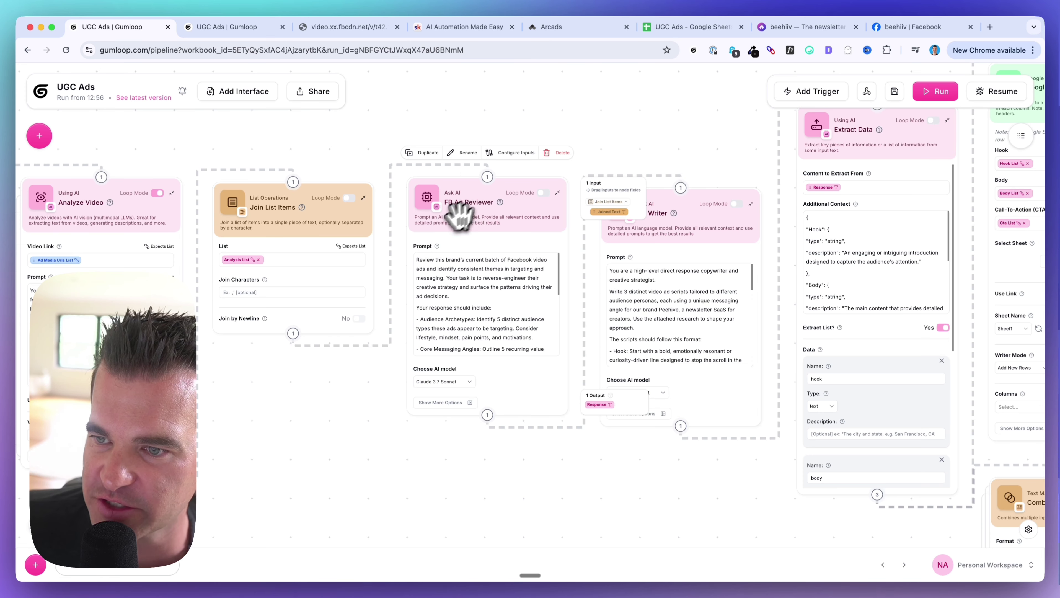
Step: Examine the Join List Items and FB Ad Reviewer nodes in the workflow editor, reading the FB Ad Reviewer prompt through to Strategic Review
scroll(459, 218, "up", 3)
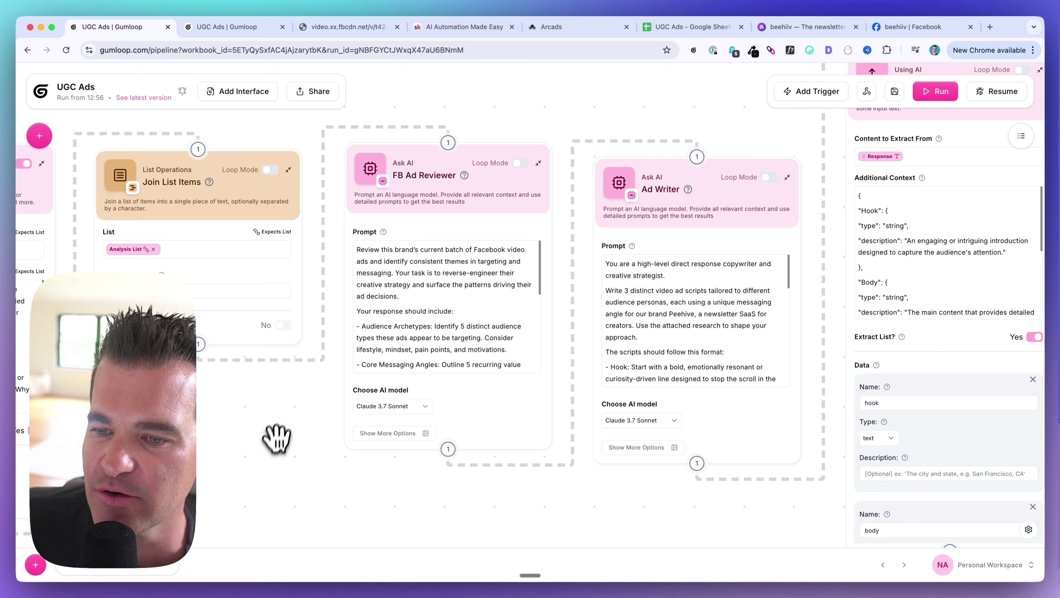
scroll(413, 326, "down", 1)
scroll(421, 279, "up", 1)
scroll(422, 294, "down", 1)
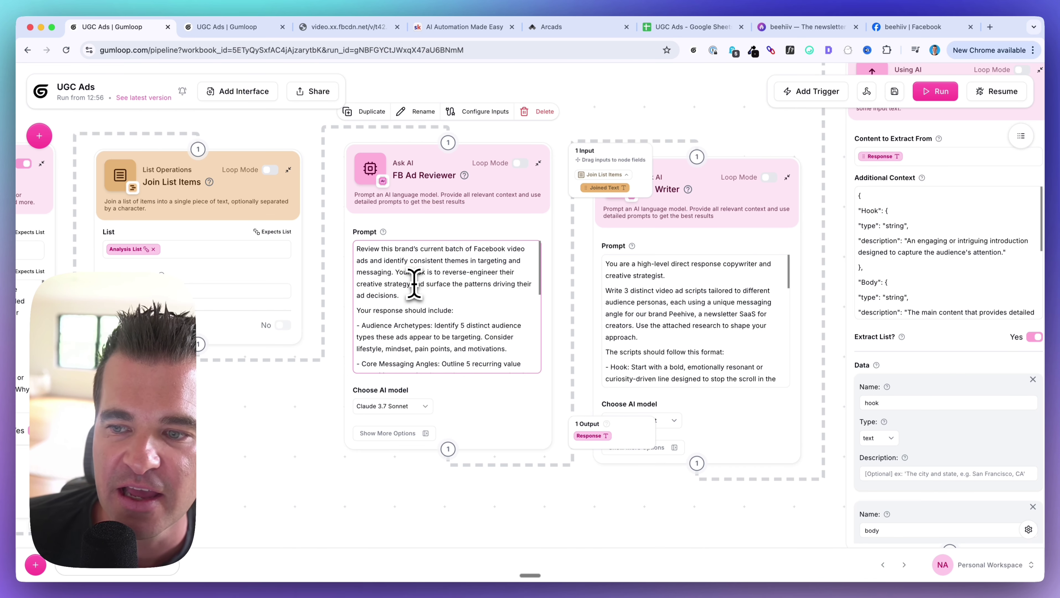
scroll(414, 283, "down", 5)
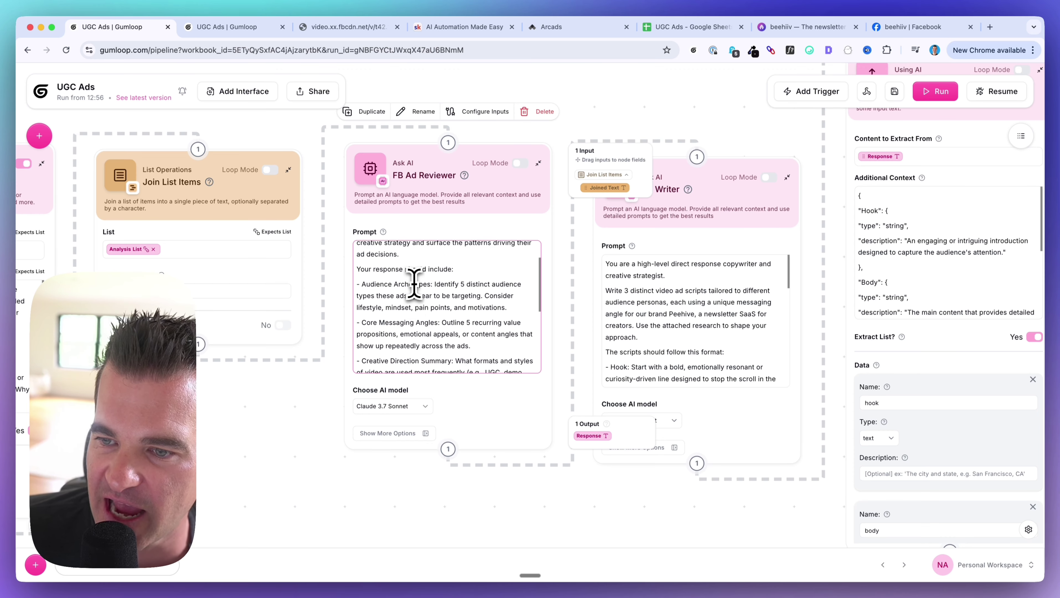
scroll(424, 305, "down", 3)
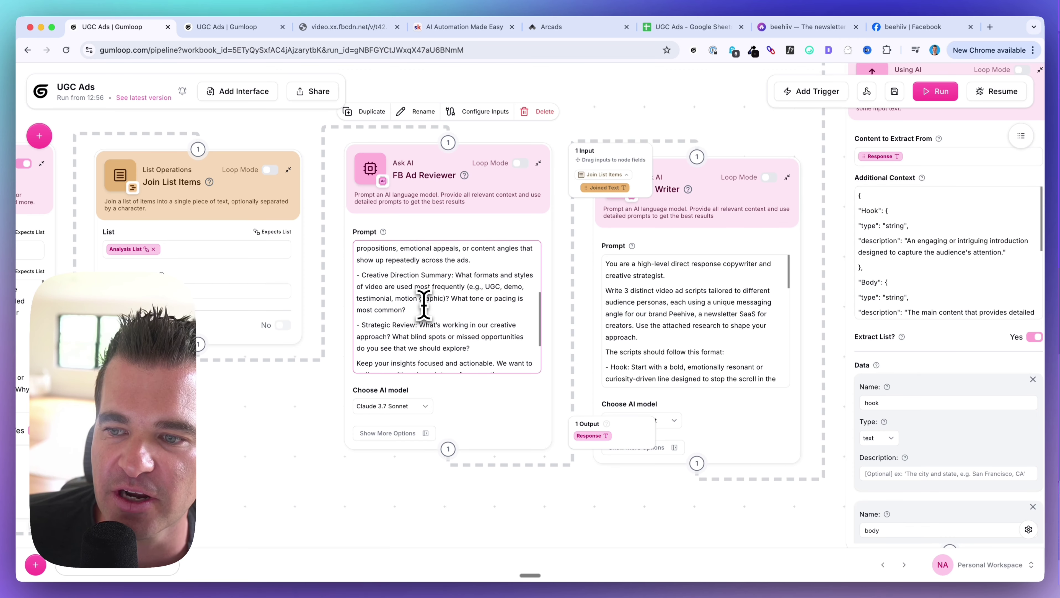
scroll(462, 277, "up", 8)
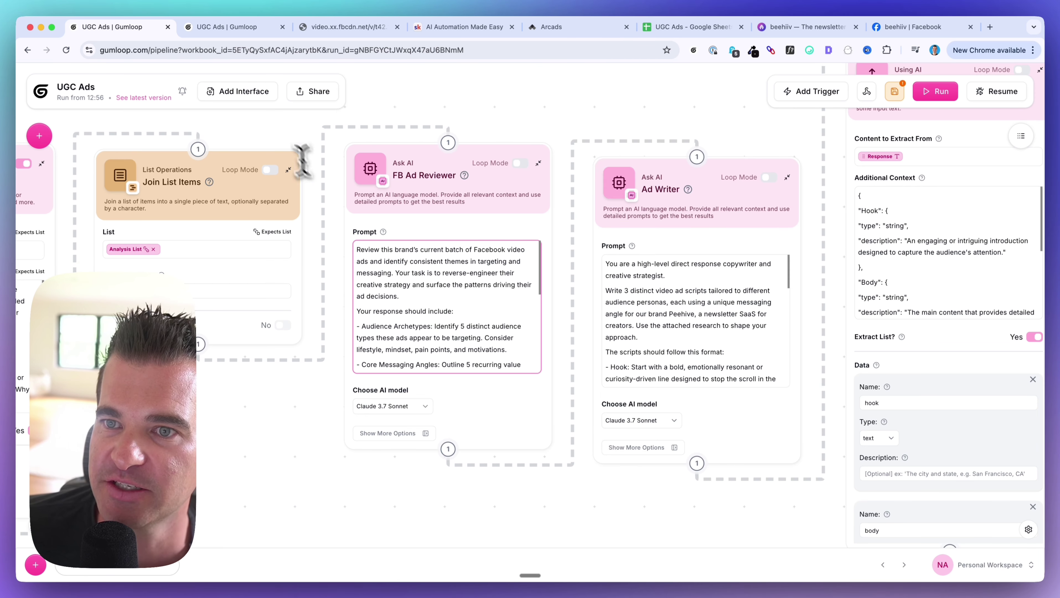
left_click_drag(251, 436, 385, 461)
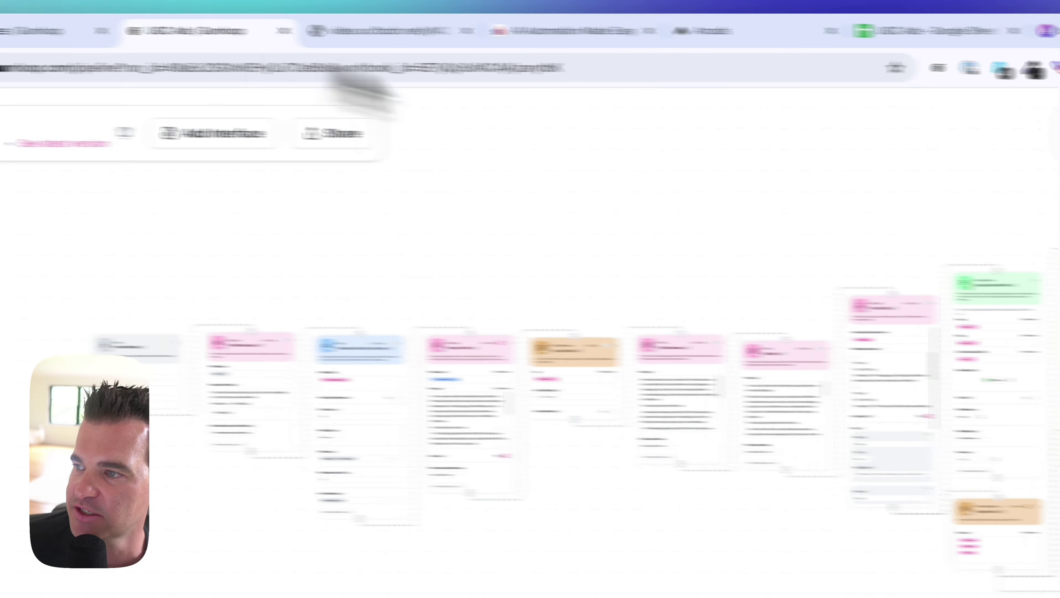
Step: Open the FB Ad Reviewer's run data, expand its Response output and highlight the Creative Strategy Analysis and Audience Archetypes headings
left_click(237, 35)
scroll(817, 355, "down", 1)
scroll(810, 356, "down", 5)
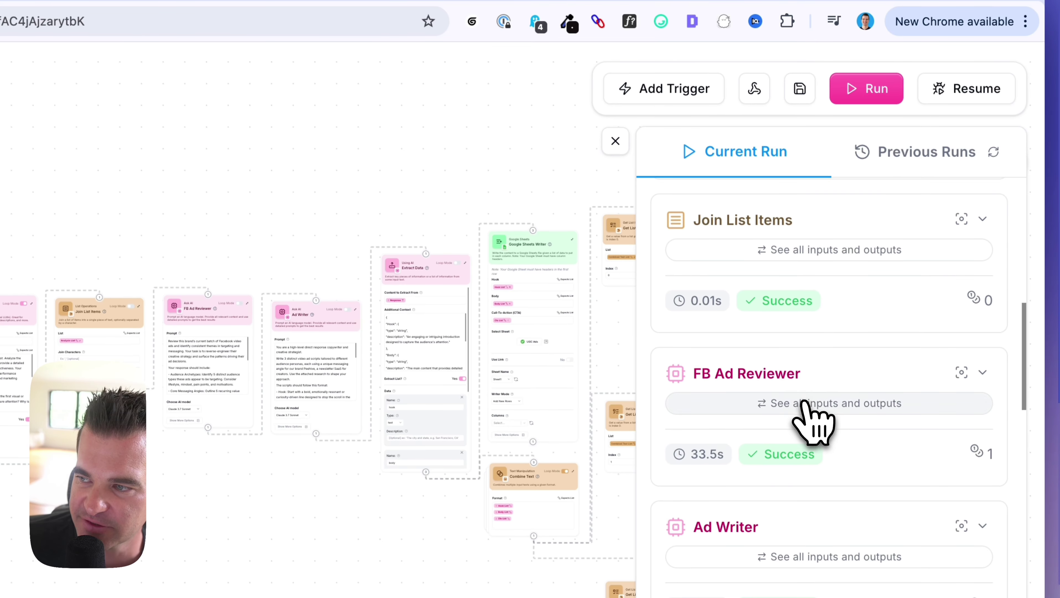
left_click(806, 403)
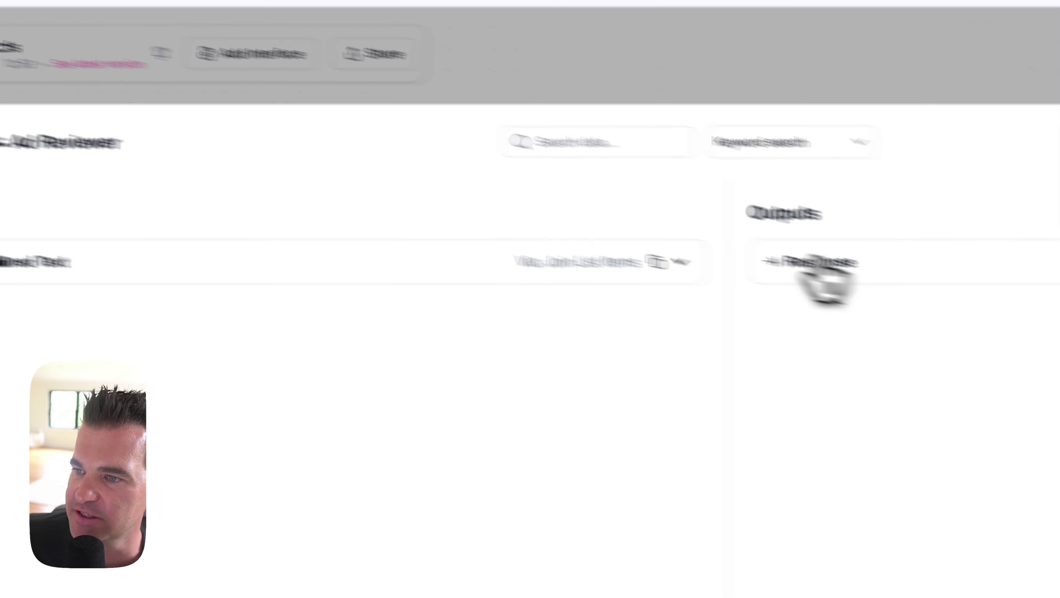
left_click(820, 266)
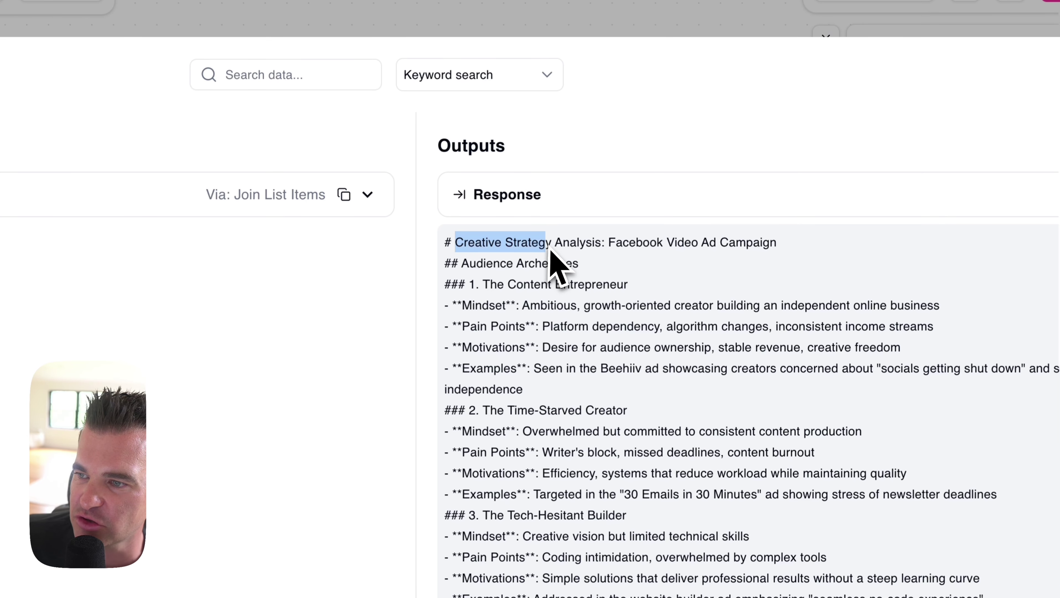
left_click_drag(628, 245, 751, 245)
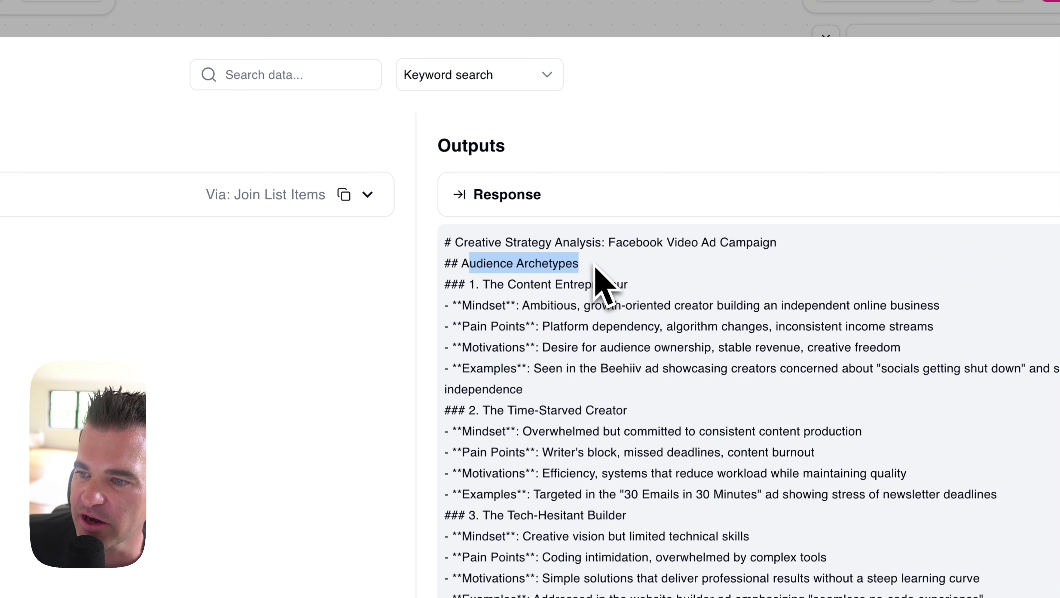
Step: Read the audience archetypes and Core Messaging Angles in the Response, highlighting angles such as Simplicity & Accessibility
scroll(539, 432, "down", 5)
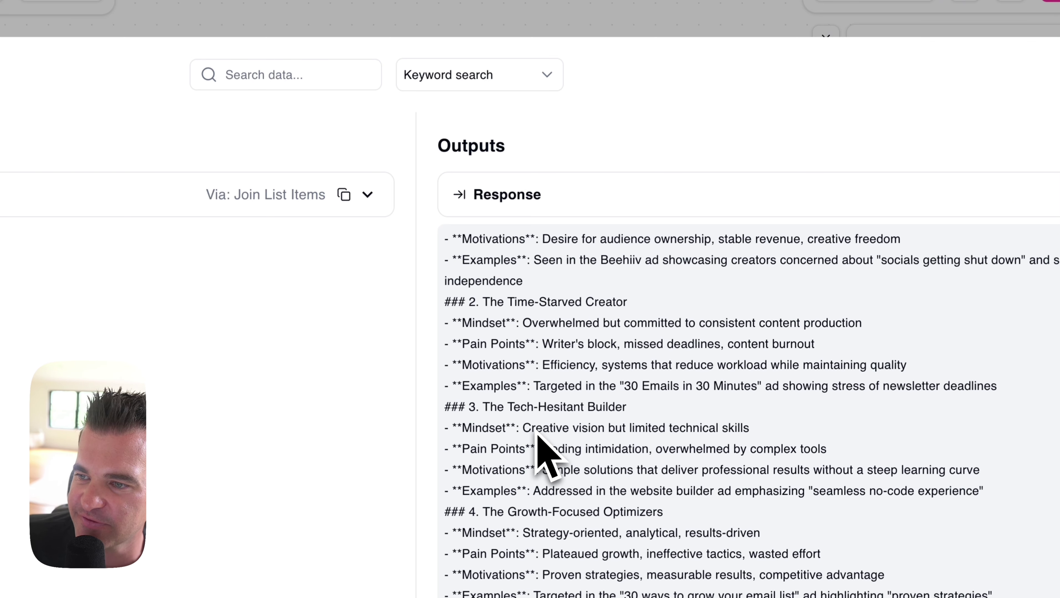
scroll(538, 434, "down", 14)
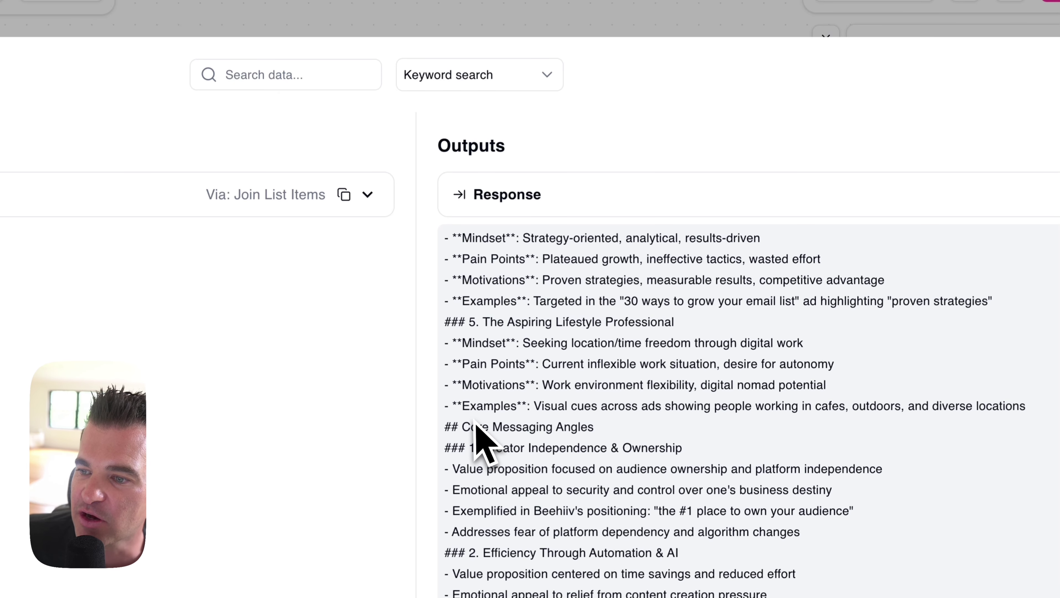
scroll(615, 424, "down", 7)
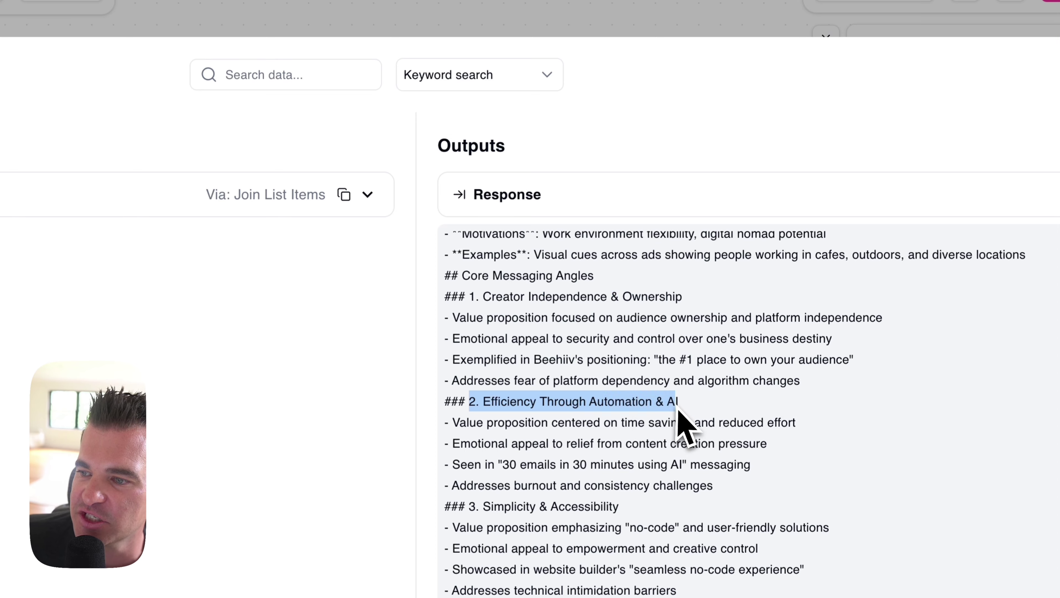
scroll(678, 419, "down", 6)
left_click_drag(480, 411, 618, 412)
scroll(622, 402, "down", 4)
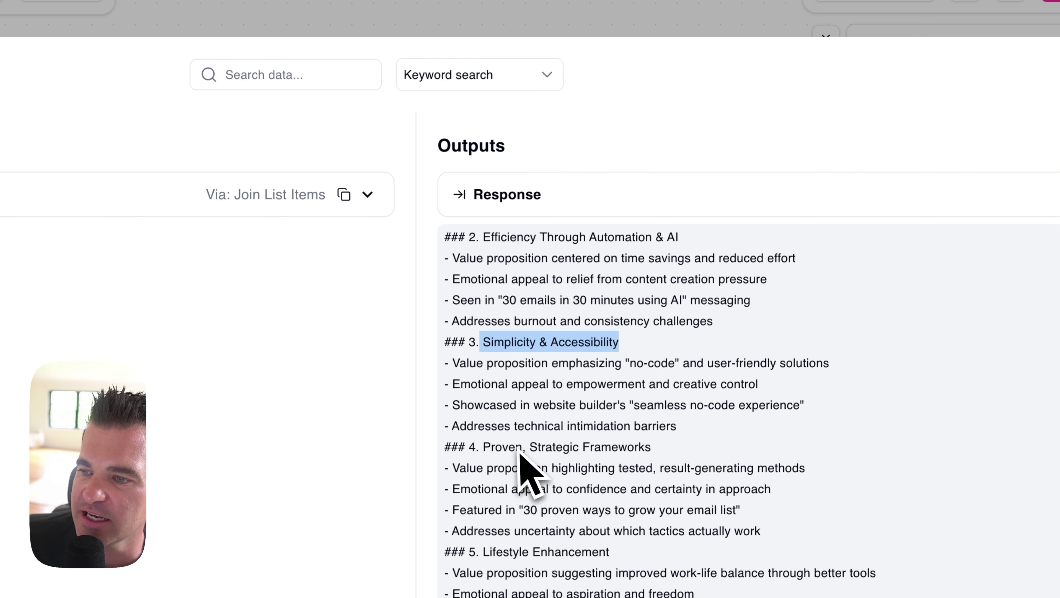
scroll(549, 437, "down", 5)
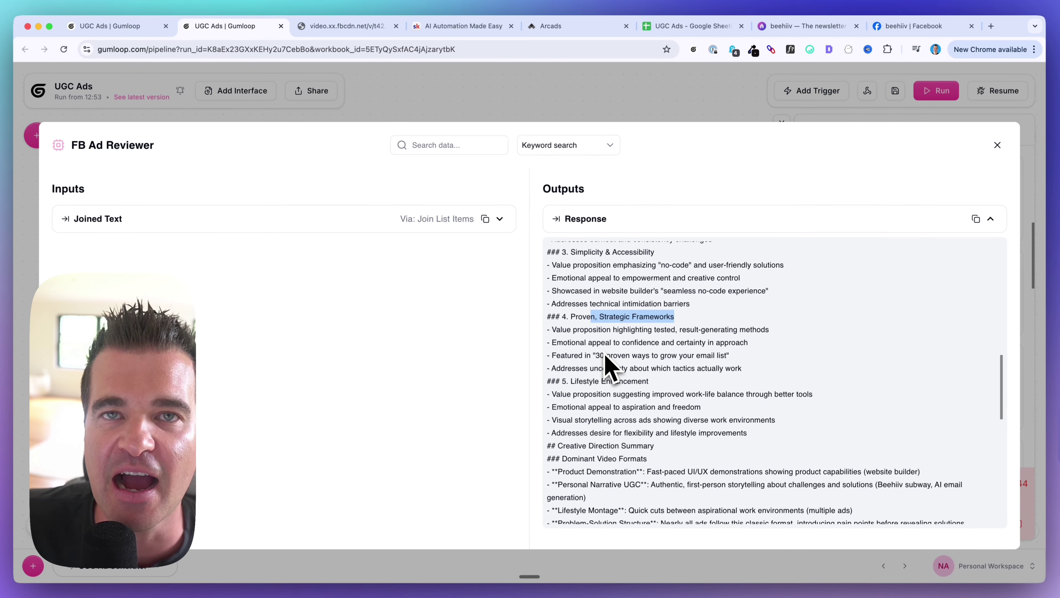
Step: Read the Creative Direction Summary, highlighting the Dominant Video Formats, Visual Style Patterns and Pacing & Tone headings
scroll(605, 355, "down", 6)
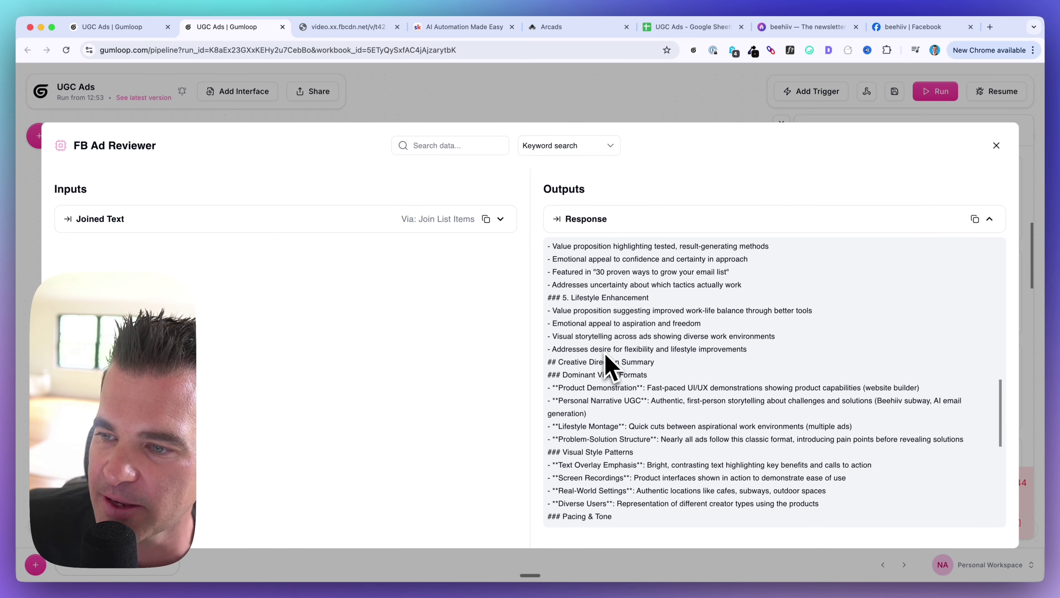
left_click_drag(562, 338, 644, 338)
scroll(644, 338, "down", 3)
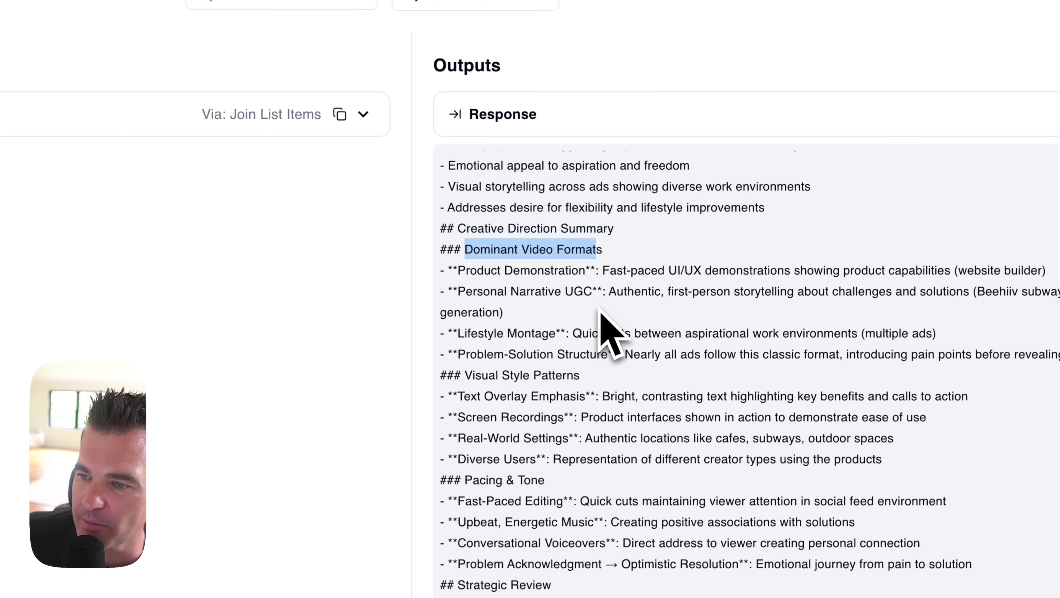
left_click_drag(462, 324, 580, 324)
scroll(643, 338, "down", 6)
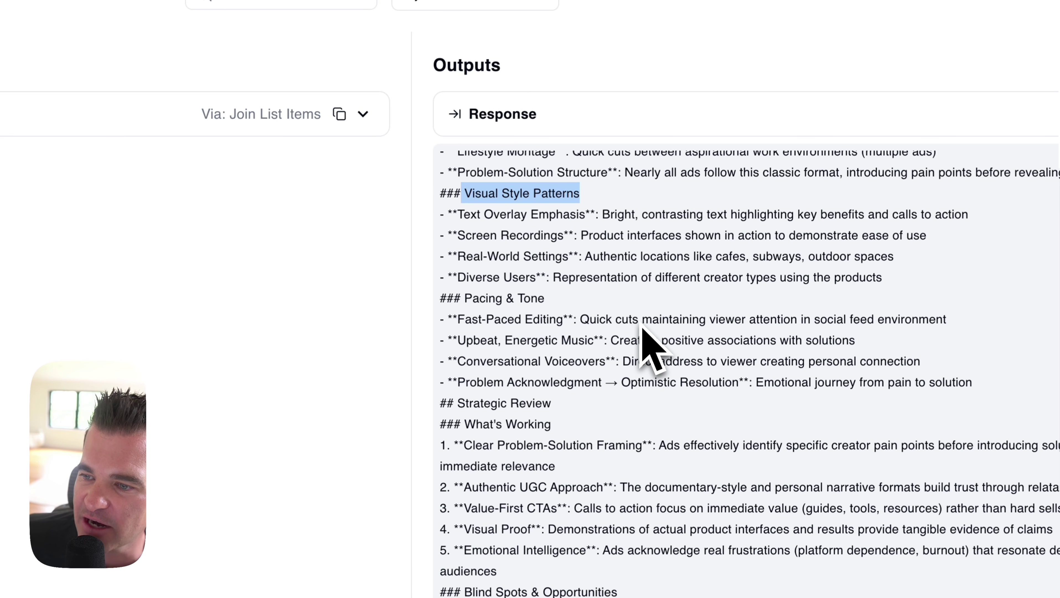
left_click_drag(464, 299, 672, 303)
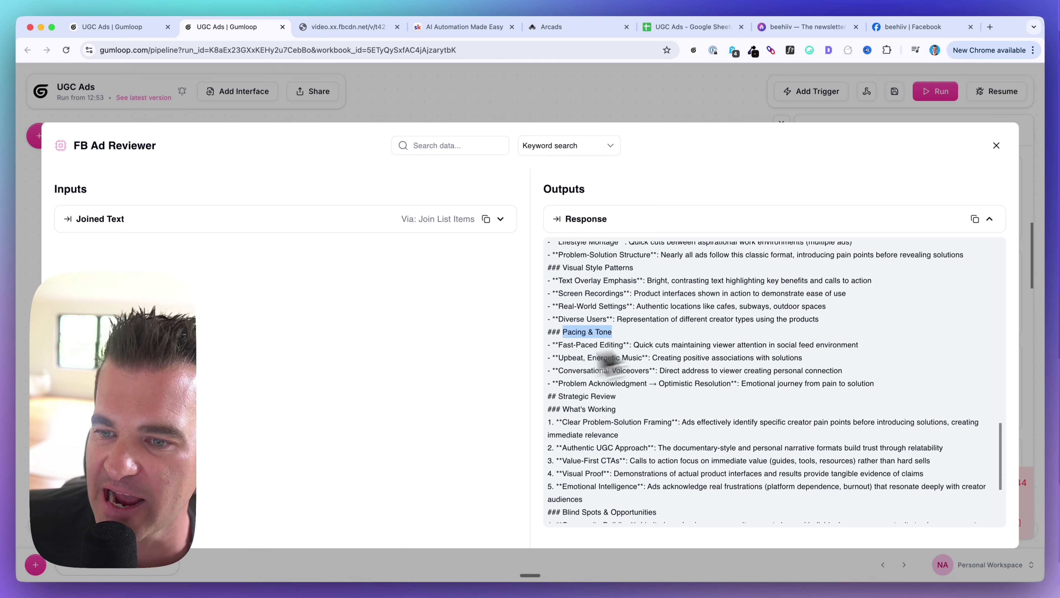
Step: Read the start of the Ad Writer prompt in the workflow editor, highlighting the copywriter role and the request for 3 distinct video ad scripts
key("ctrl+shift+Tab")
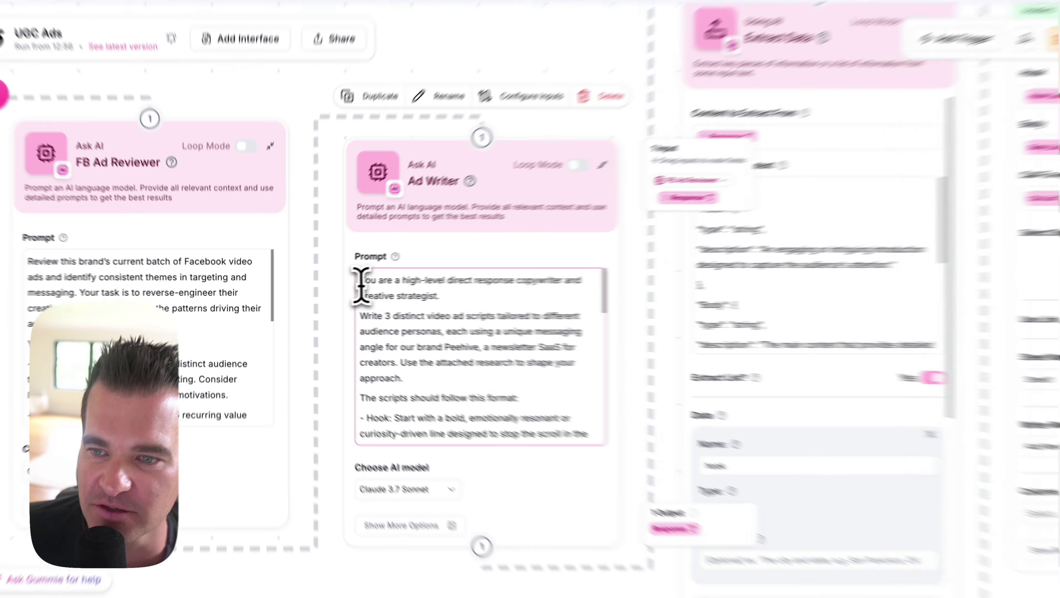
left_click_drag(334, 284, 423, 314)
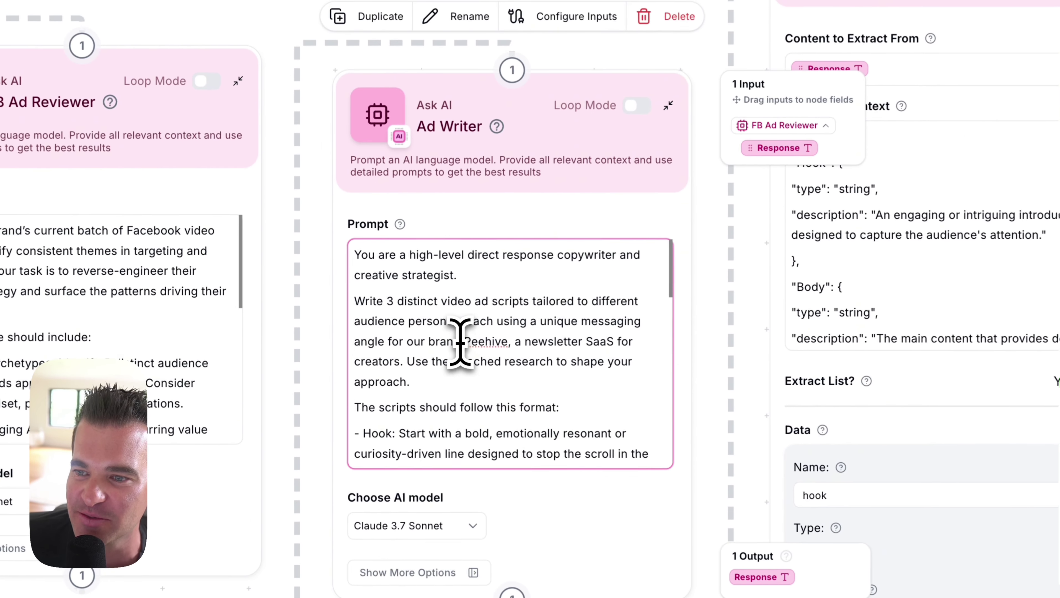
left_click(398, 339)
left_click_drag(354, 260, 473, 272)
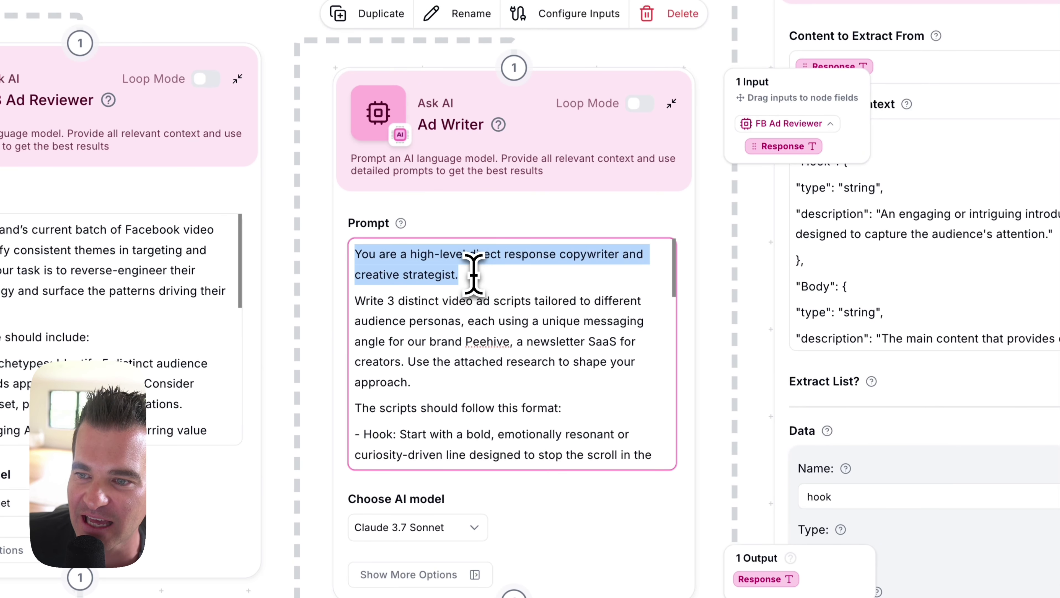
scroll(476, 334, "down", 1)
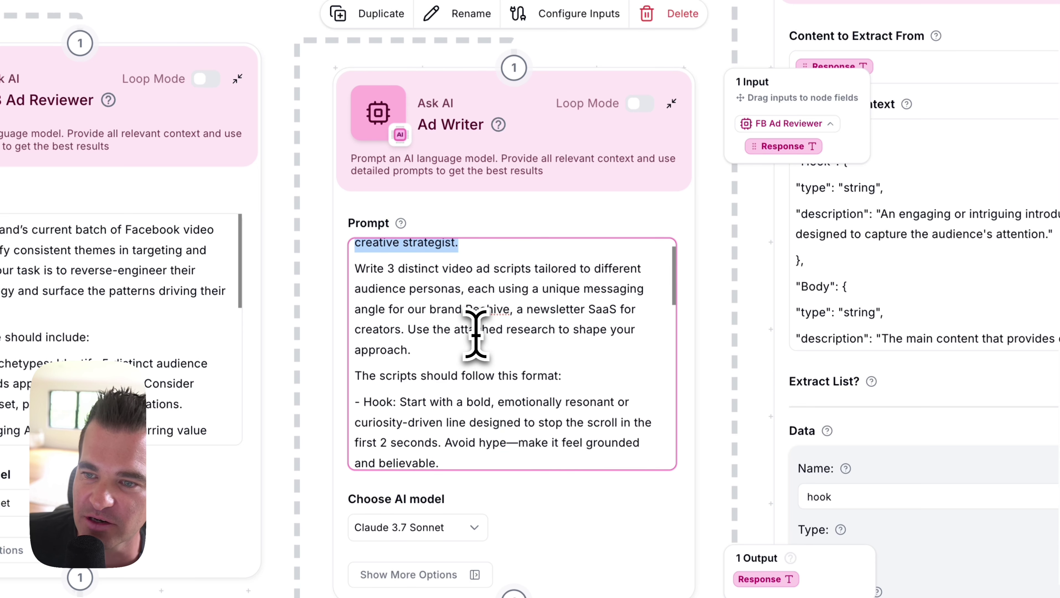
left_click_drag(357, 270, 472, 271)
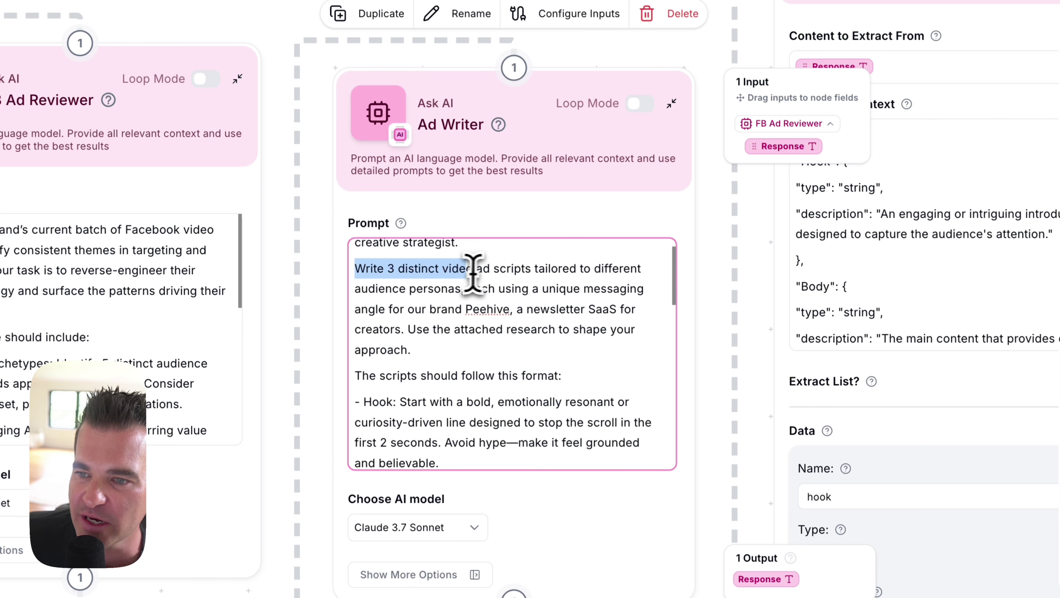
left_click_drag(521, 272, 456, 295)
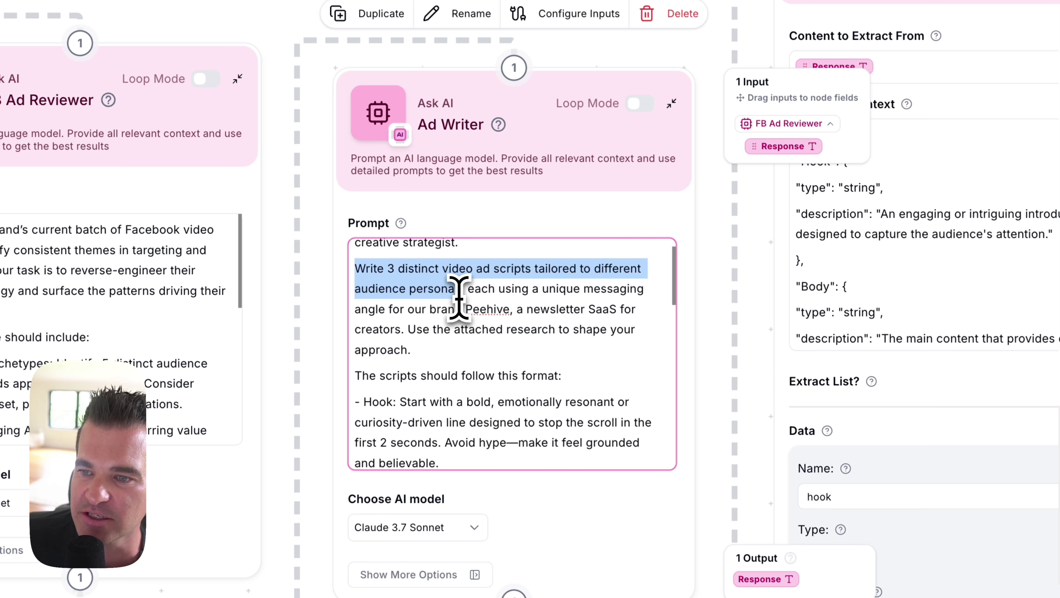
left_click(465, 291)
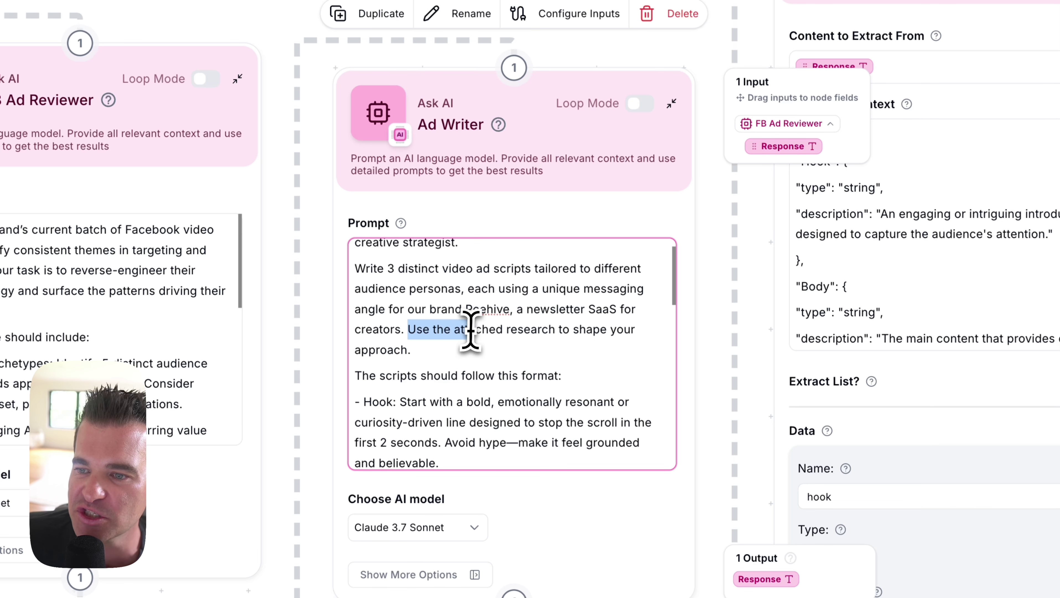
Step: Highlight the instruction to use the attached research in the Ad Writer prompt and read the rest down to the Research input
left_click_drag(469, 331, 472, 349)
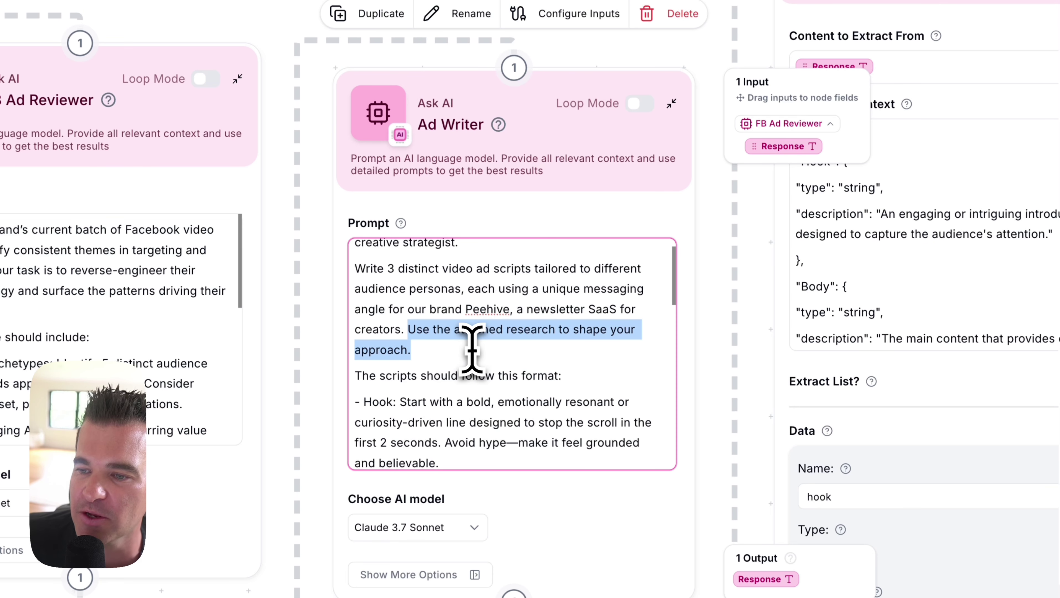
scroll(472, 350, "down", 10)
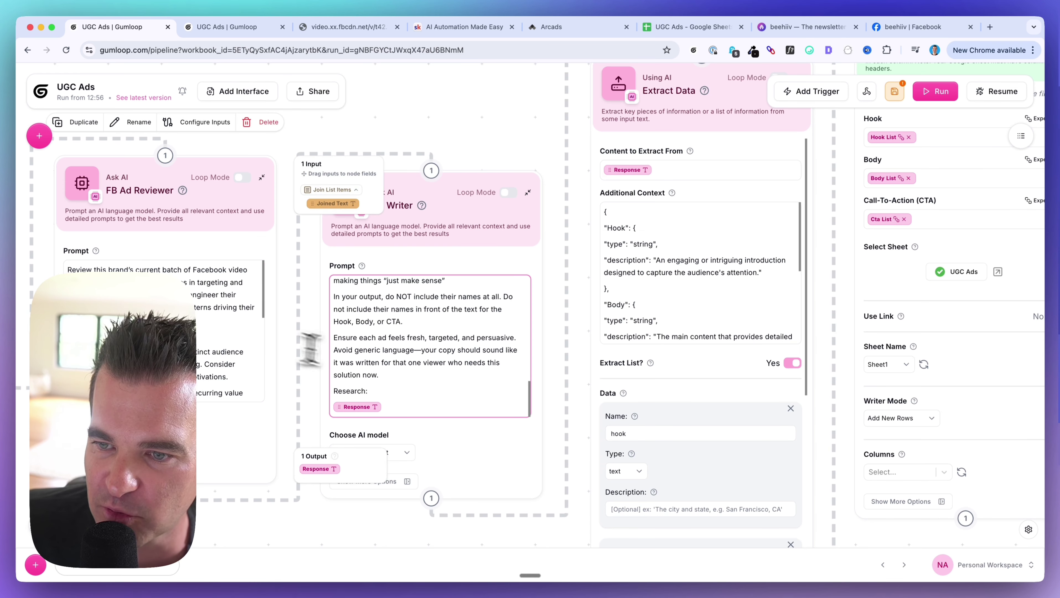
scroll(391, 354, "up", 1)
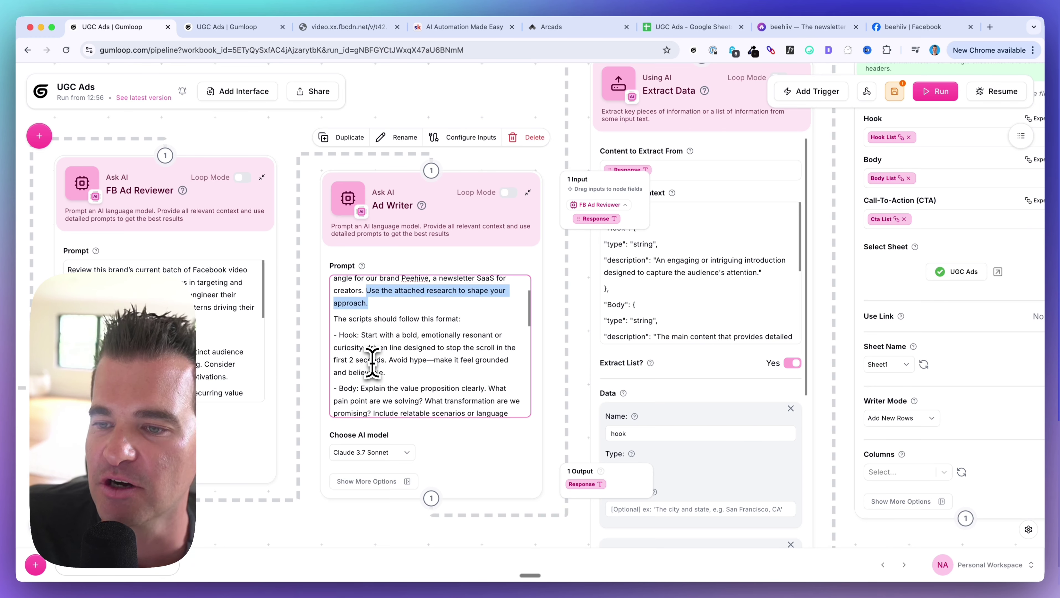
scroll(372, 362, "up", 2)
left_click(402, 376)
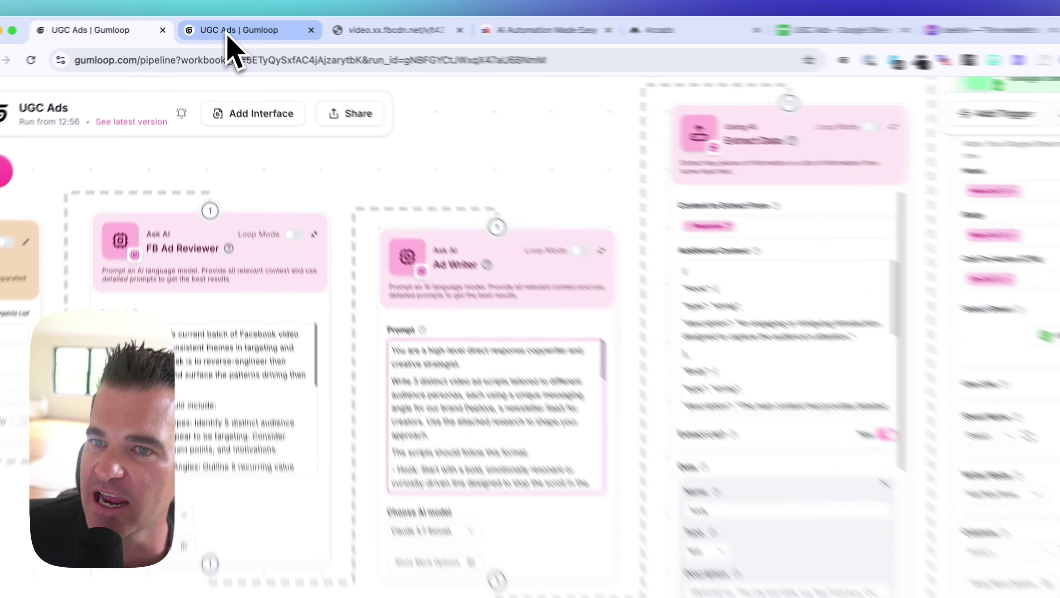
Step: Open the Ad Writer's inputs and outputs in the completed run and expand its Response output to view the scripts
left_click(235, 30)
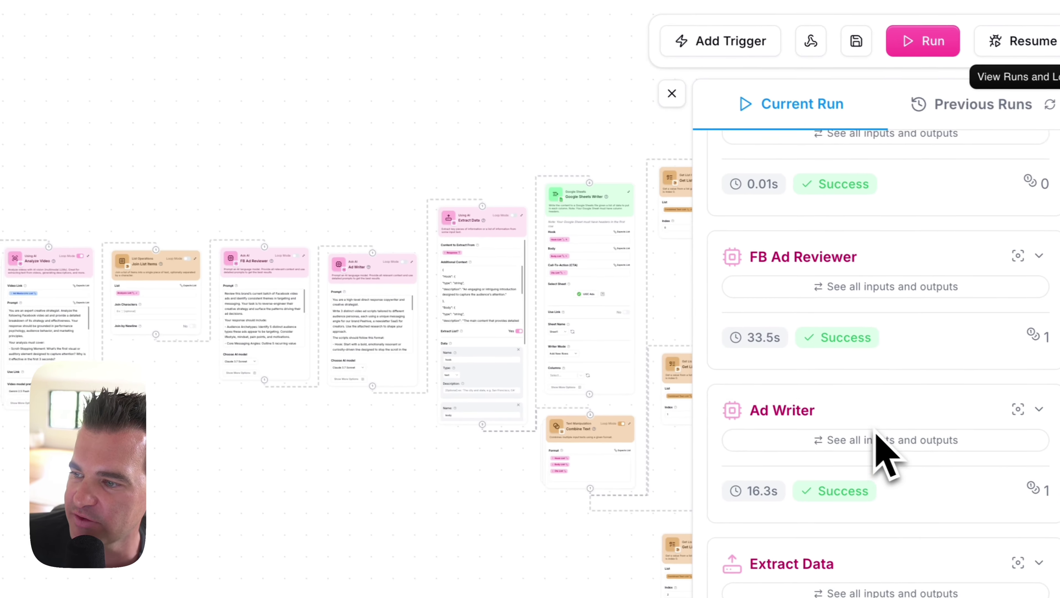
scroll(862, 402, "down", 1)
left_click(845, 335)
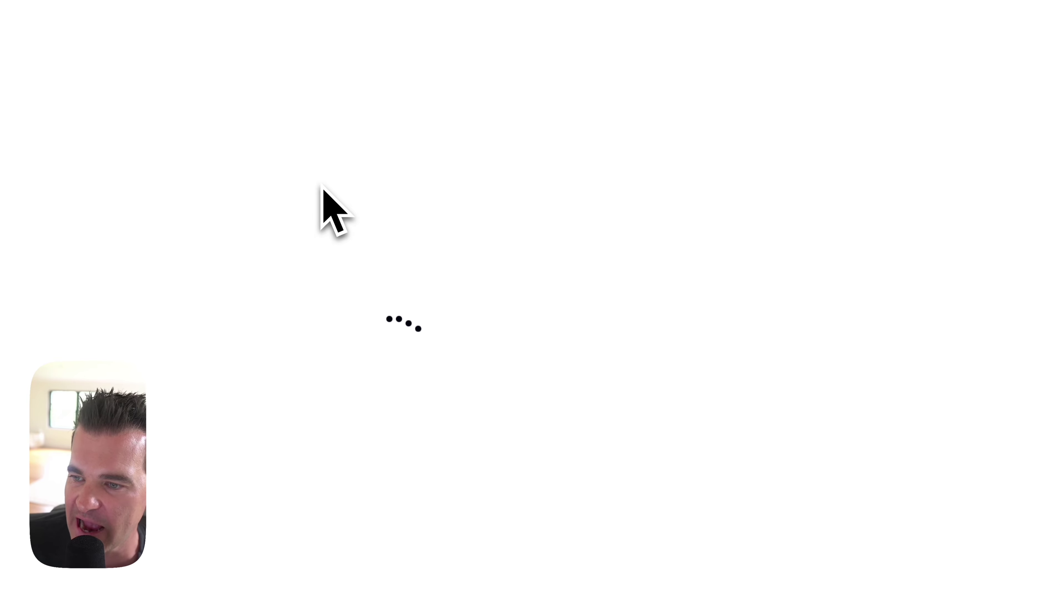
left_click(619, 122)
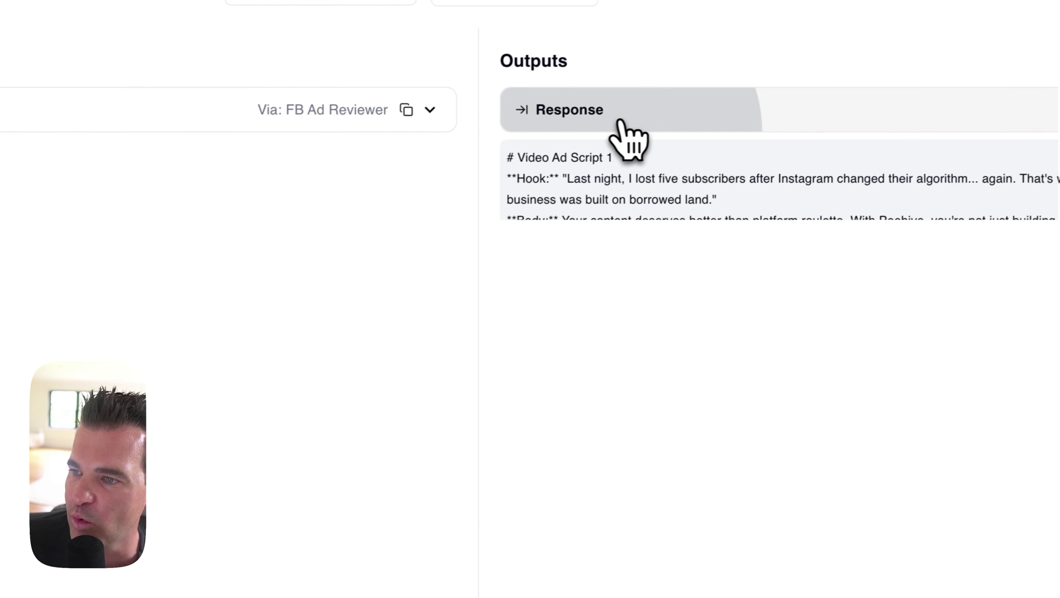
left_click(624, 119)
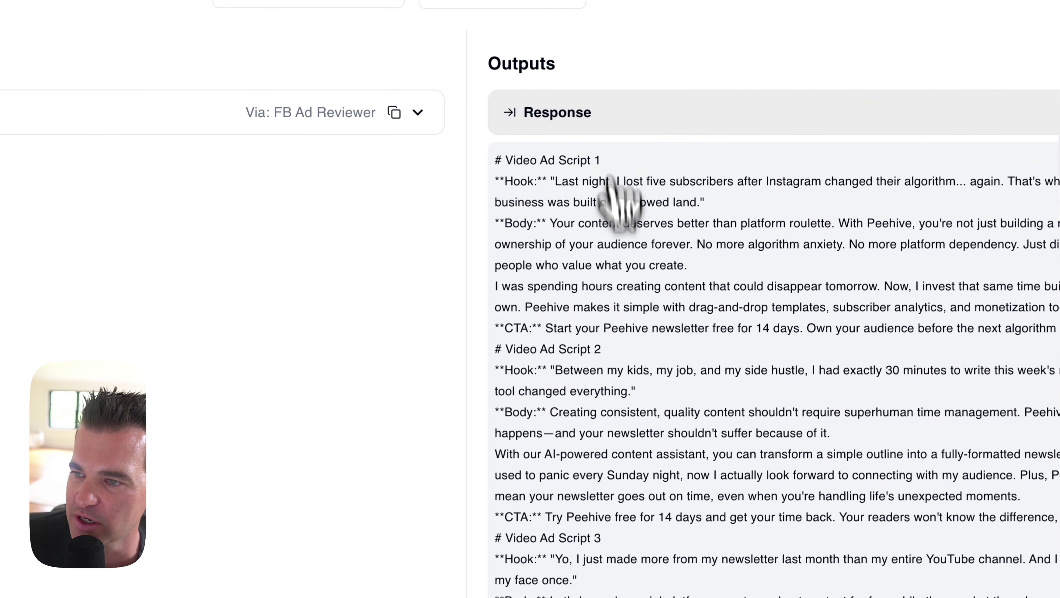
scroll(631, 305, "down", 3)
scroll(618, 308, "up", 3)
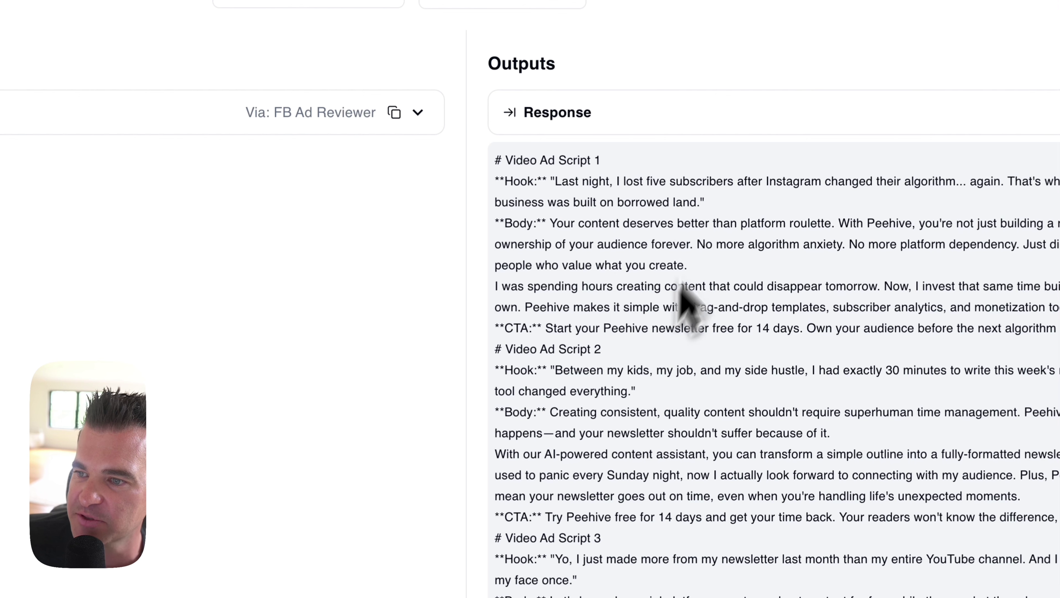
Step: Highlight the three Video Ad Script headings and the Hook, Body and CTA labels of Video Ad Script 1
left_click_drag(495, 168, 494, 352)
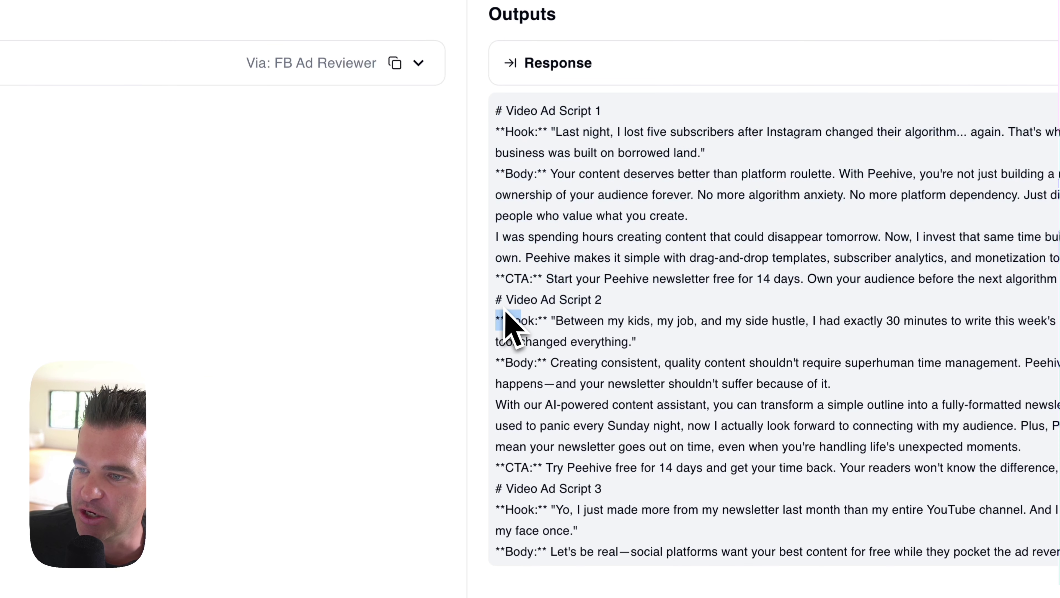
triple_click(509, 301)
triple_click(513, 489)
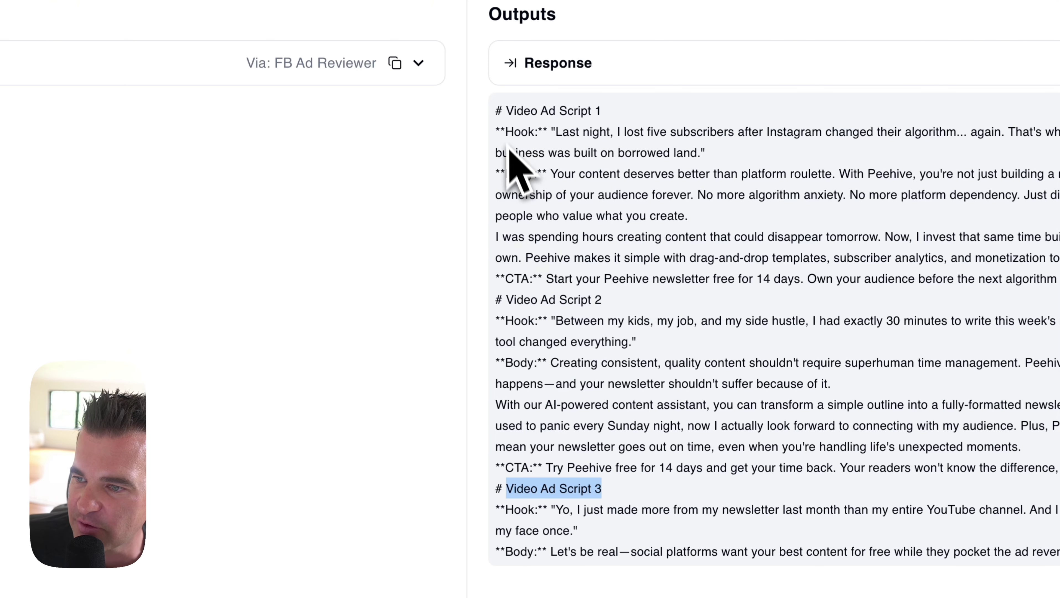
left_click_drag(505, 132, 528, 133)
left_click_drag(505, 173, 551, 175)
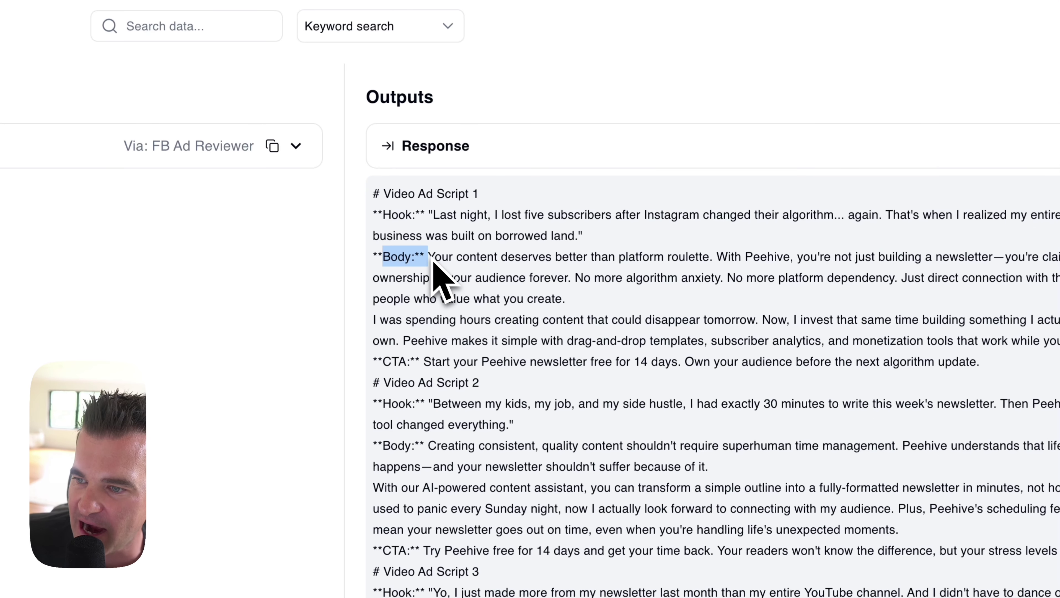
left_click_drag(383, 362, 410, 361)
scroll(414, 356, "down", 2)
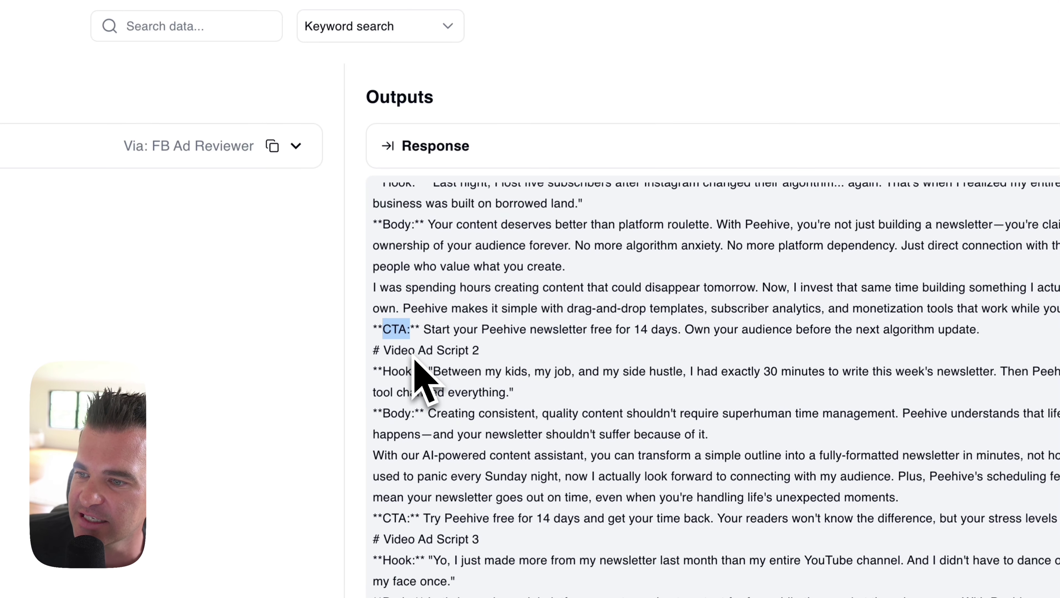
Step: Read the hooks of Video Ad Script 2 and Video Ad Script 3, highlighting their text in the Response
mouse_move(386, 367)
left_mouse_down()
mouse_move(534, 379)
mouse_move(373, 359)
left_mouse_up()
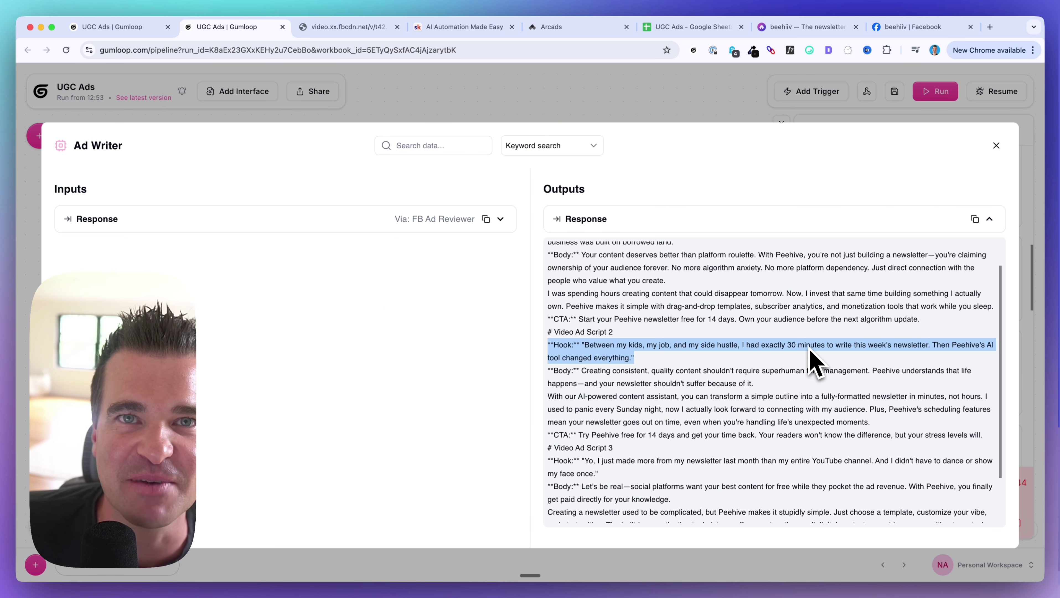
scroll(810, 361, "down", 3)
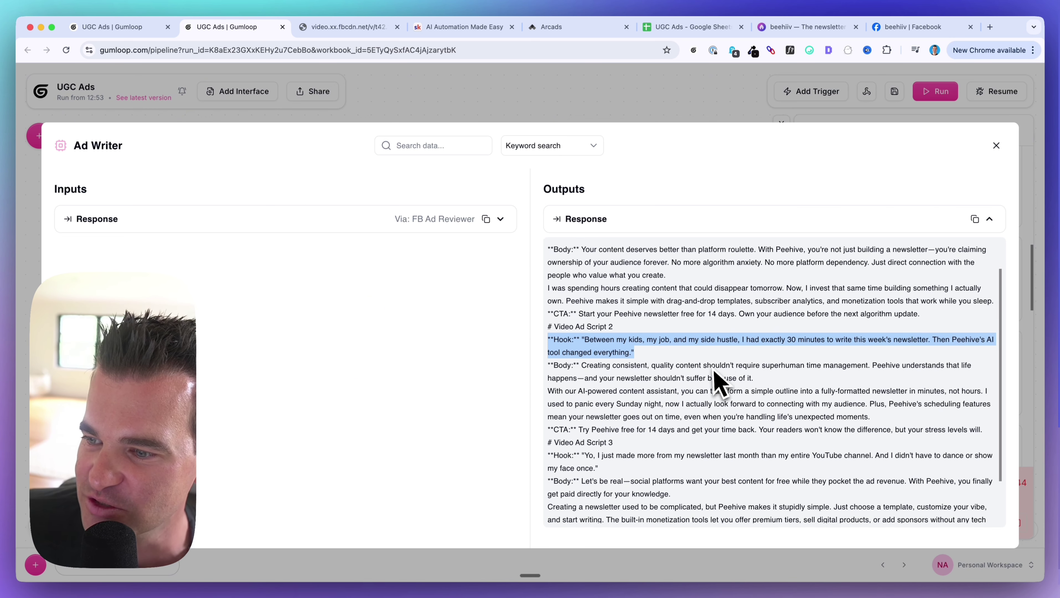
scroll(683, 375, "down", 1)
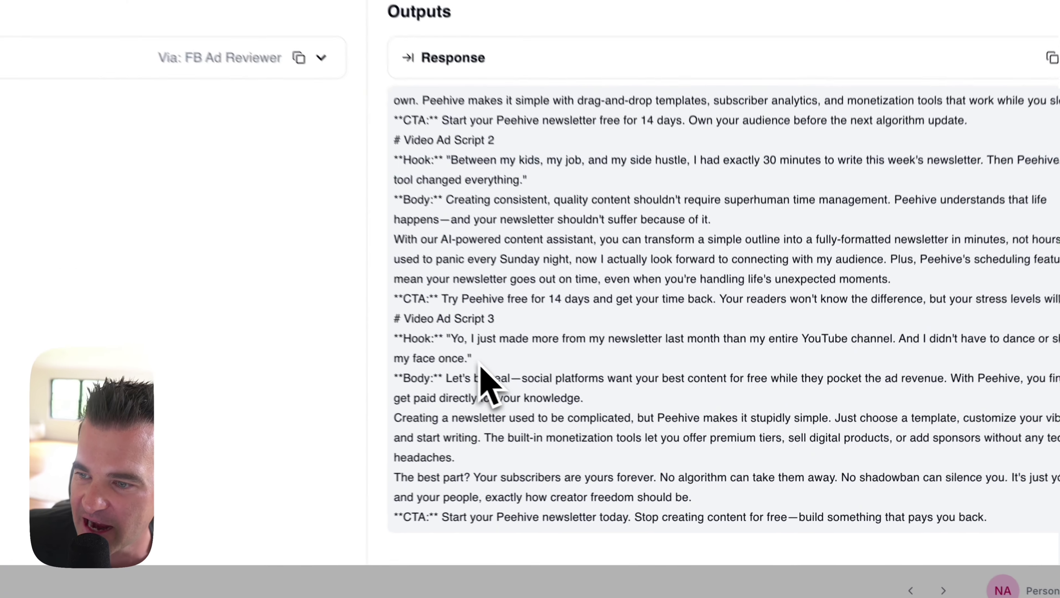
left_click_drag(559, 401, 593, 402)
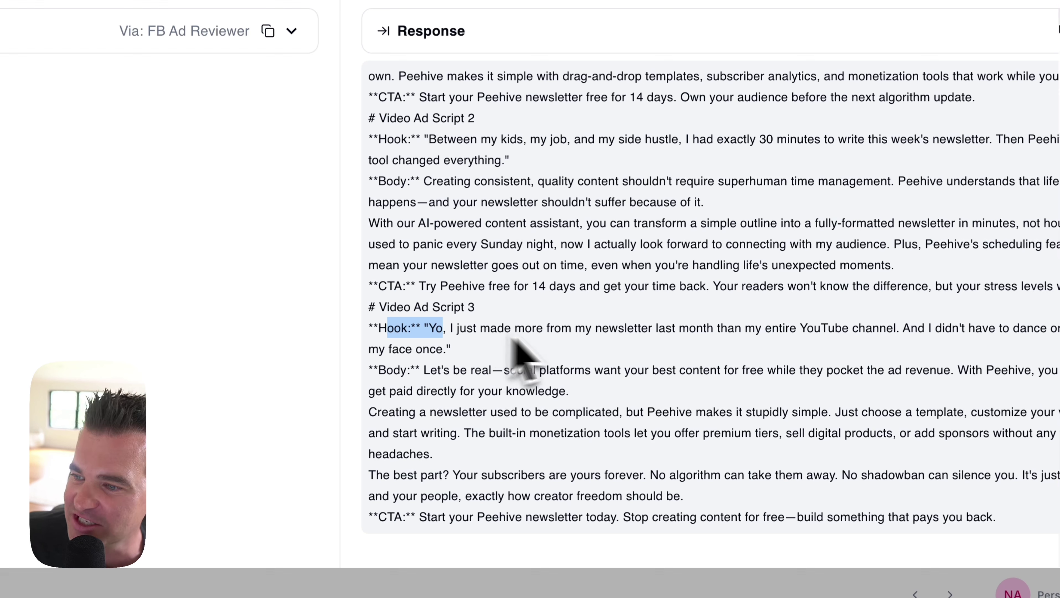
left_click_drag(596, 330, 675, 335)
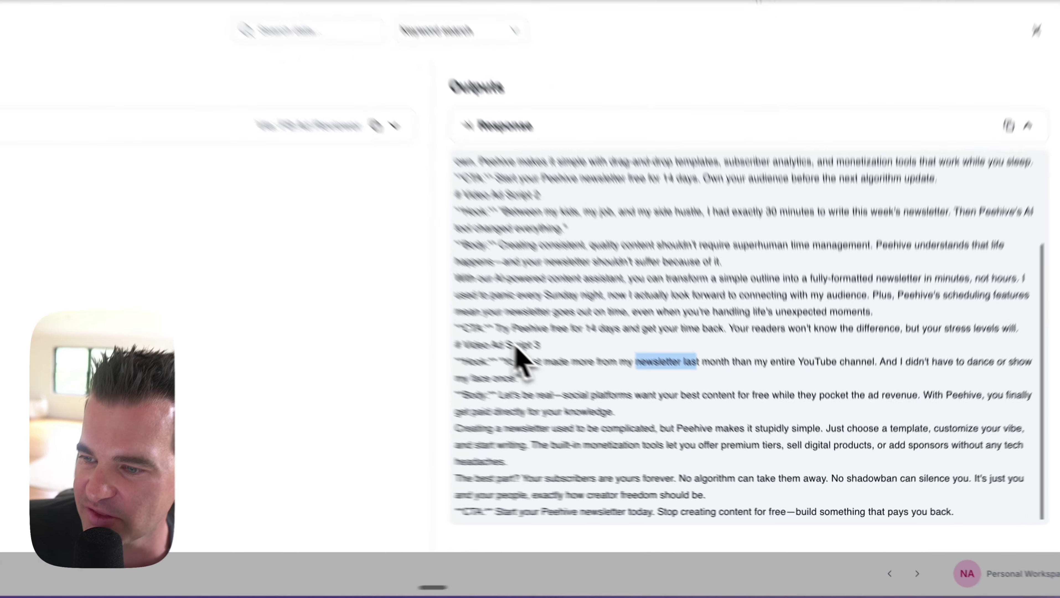
Step: Read the Body and CTA of Video Ad Script 3, highlighting the passages on how Peehive simplifies creating a newsletter
left_click(589, 431)
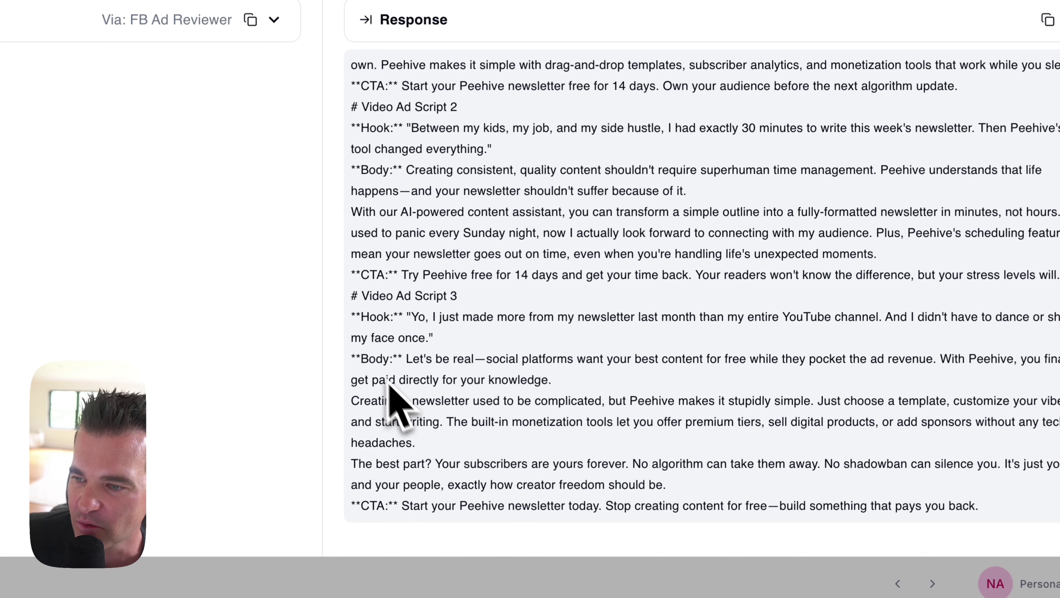
left_click_drag(362, 358, 550, 438)
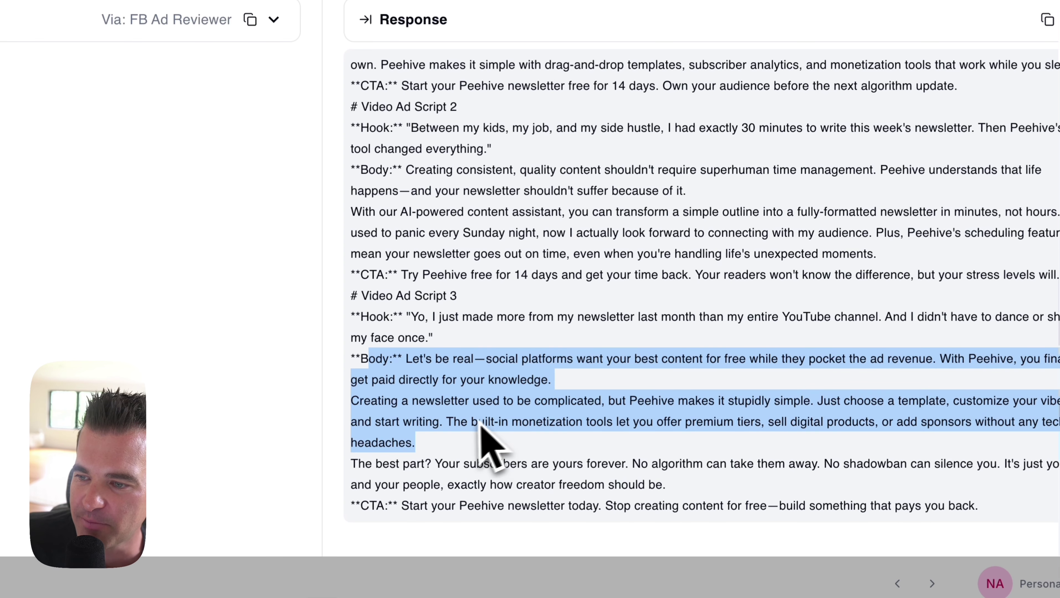
left_click(405, 413)
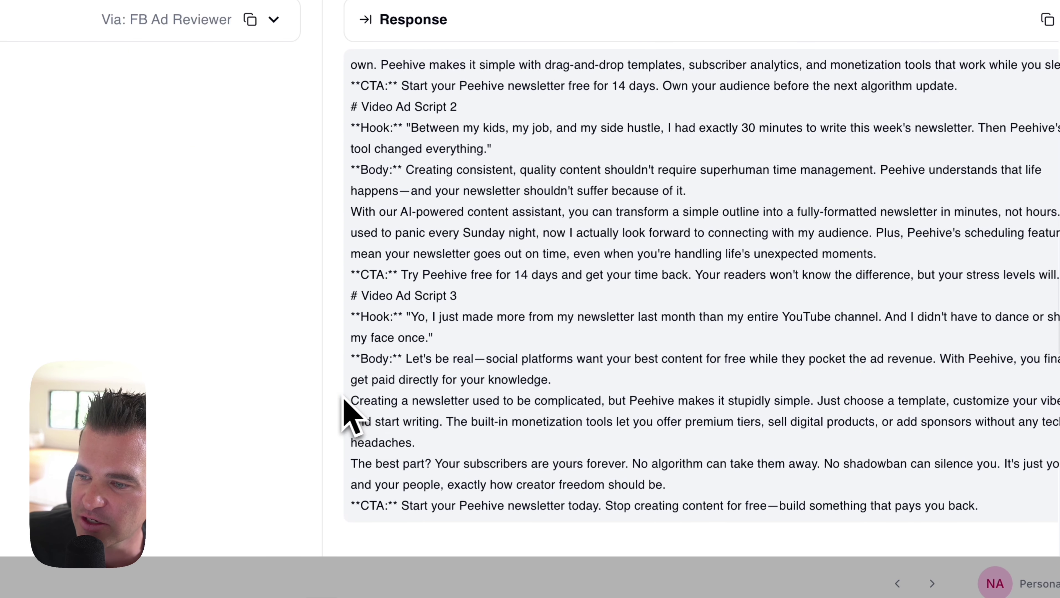
left_click_drag(348, 413, 557, 409)
left_click_drag(637, 401, 696, 406)
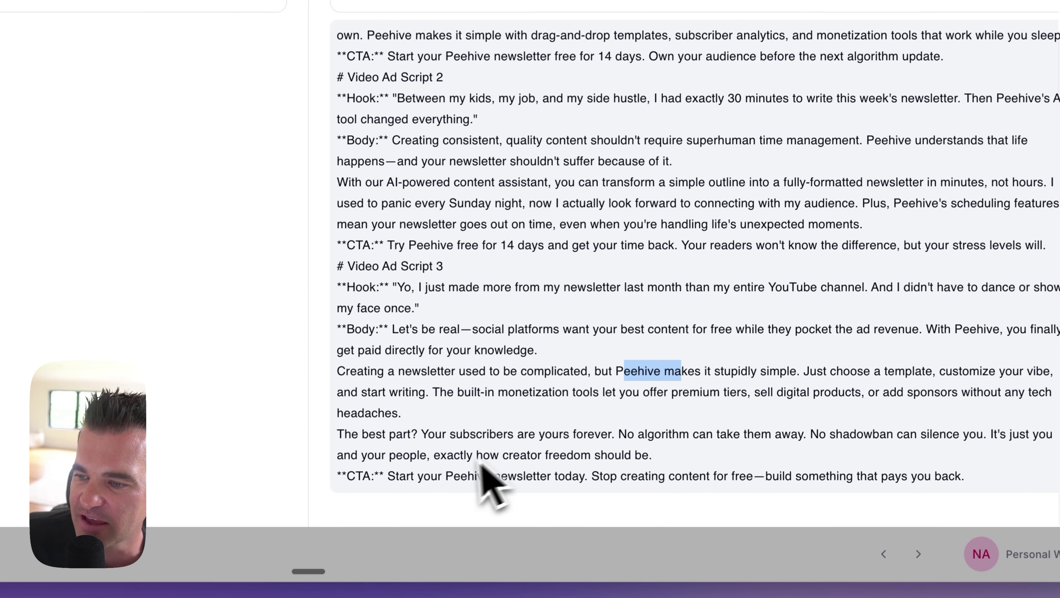
double_click(364, 476)
double_click(400, 475)
left_click_drag(408, 483, 912, 486)
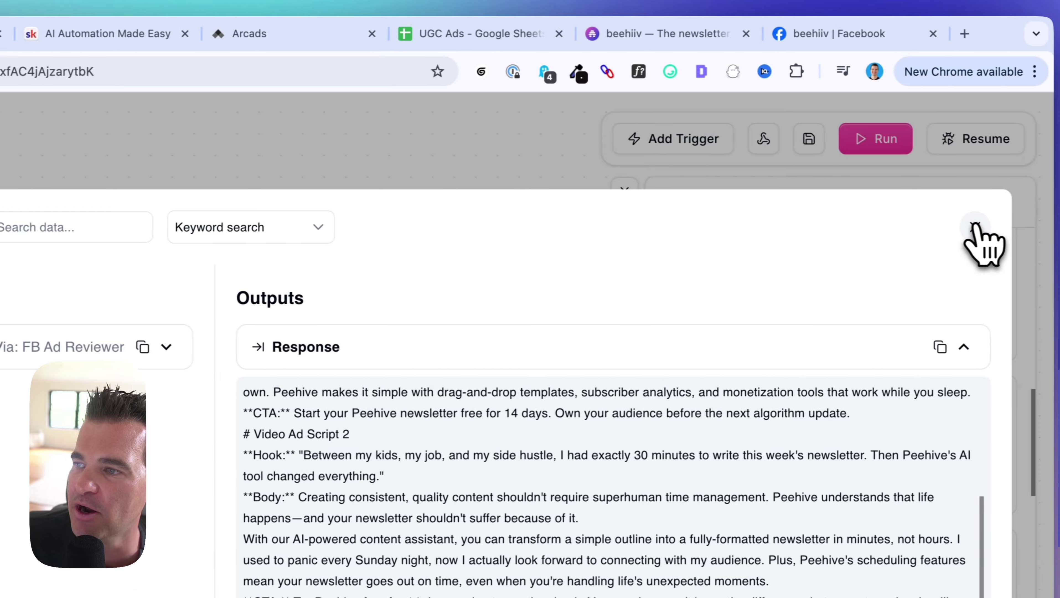
Step: Close the Ad Writer's run data and bring the Extract Data node into view in the workflow editor
left_click(982, 237)
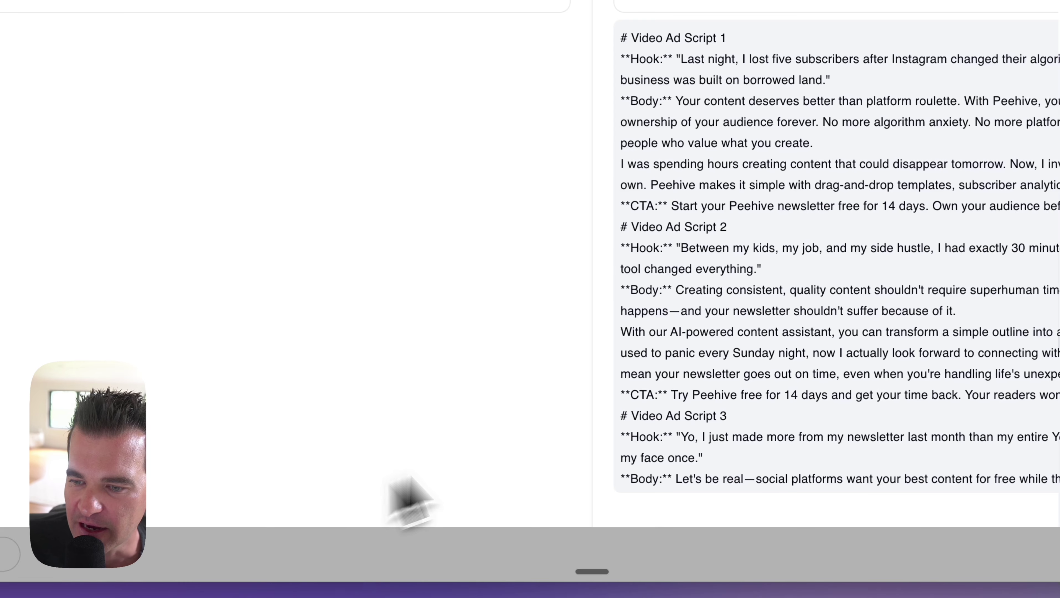
scroll(646, 203, "down", 3)
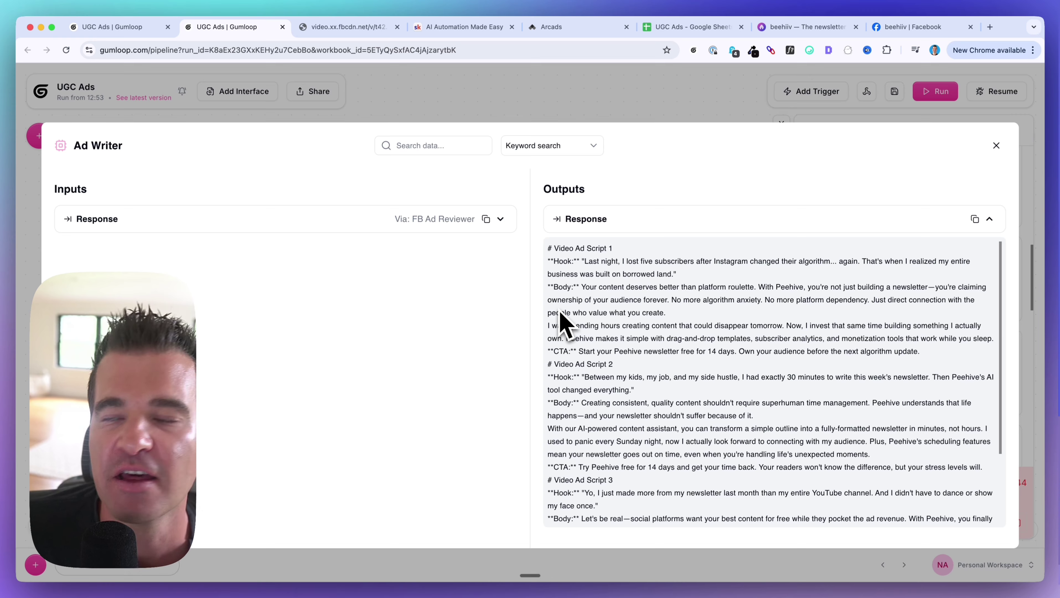
left_click(996, 145)
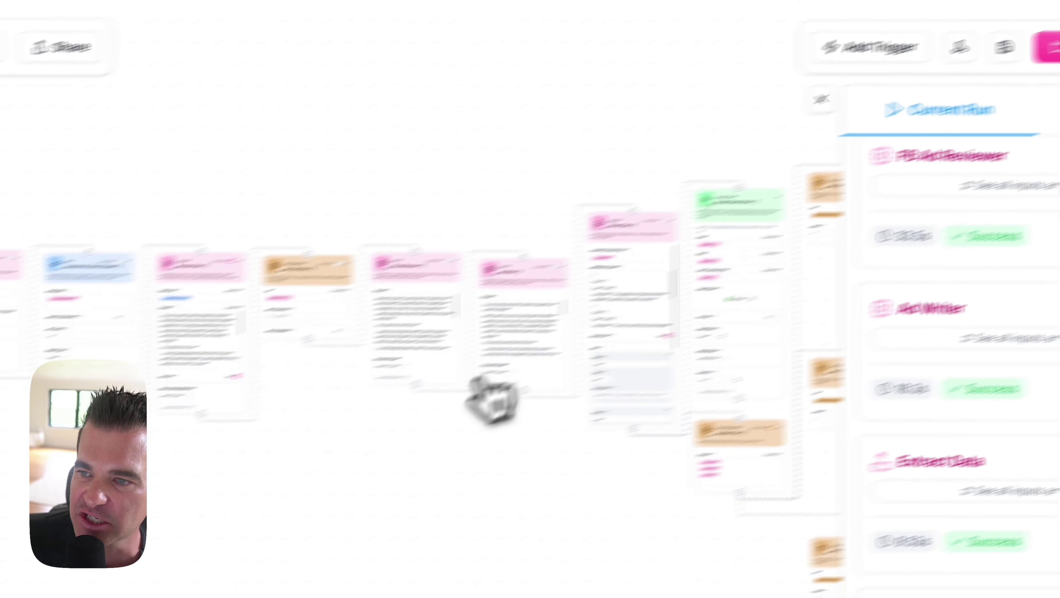
scroll(38, 117, "up", 5)
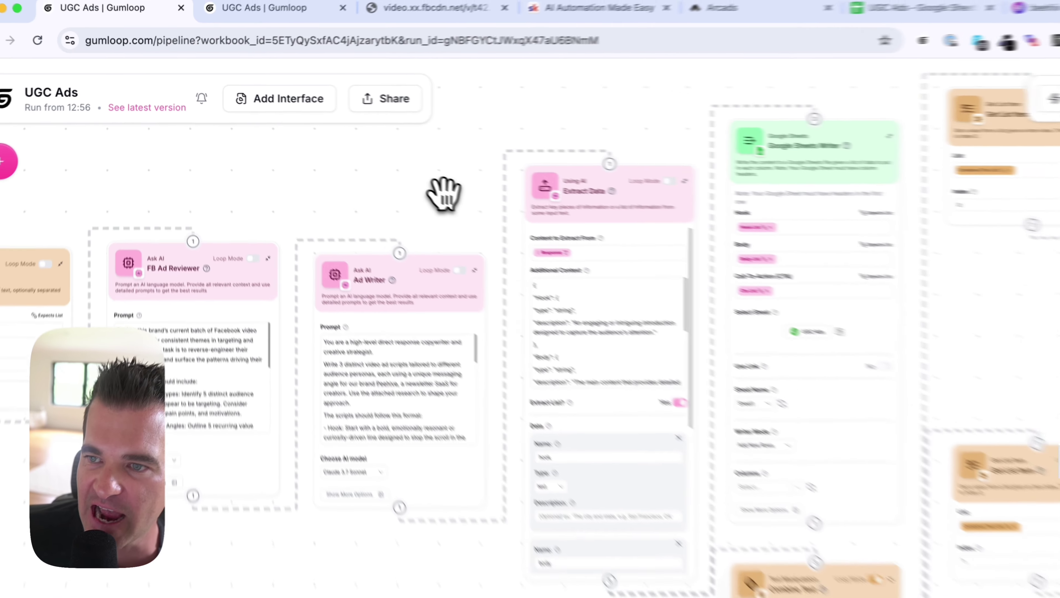
scroll(371, 159, "up", 5)
left_click_drag(423, 215, 315, 224)
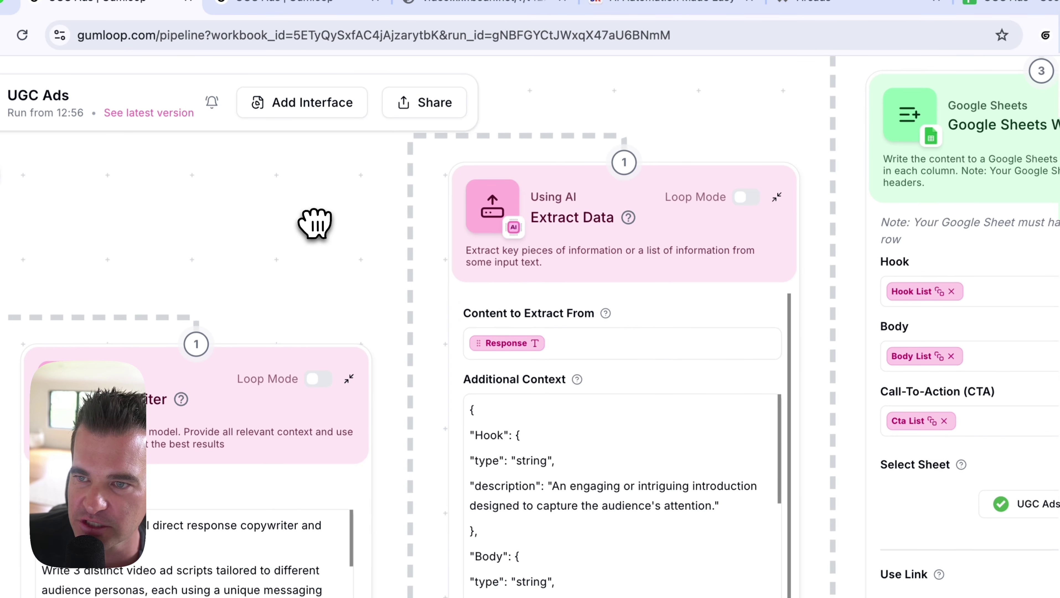
Step: Select the Extract Data node and examine its Content to Extract From input and Extract List setting
left_click(544, 241)
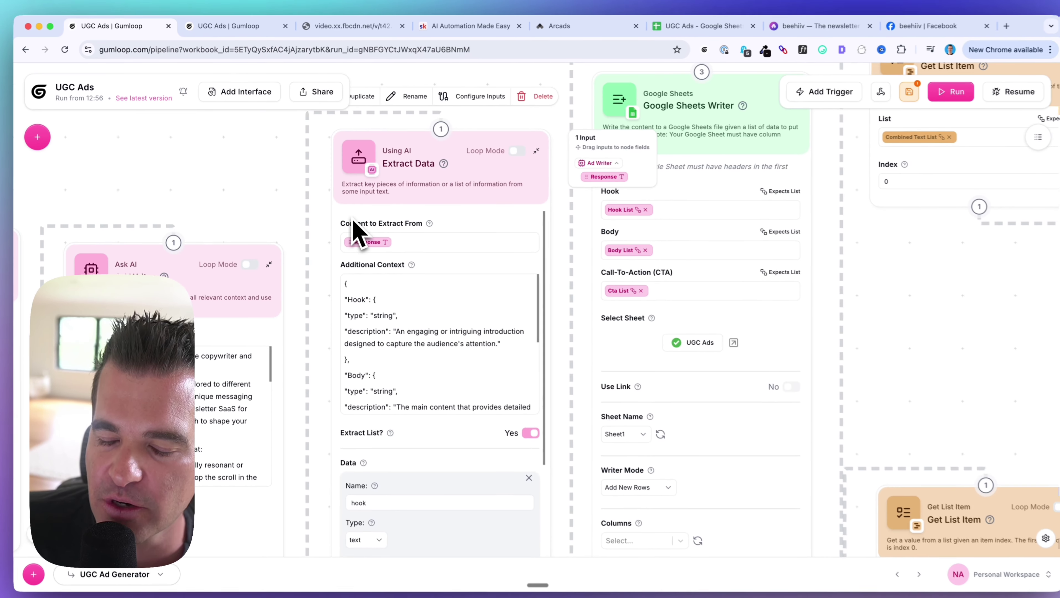
left_click(317, 303)
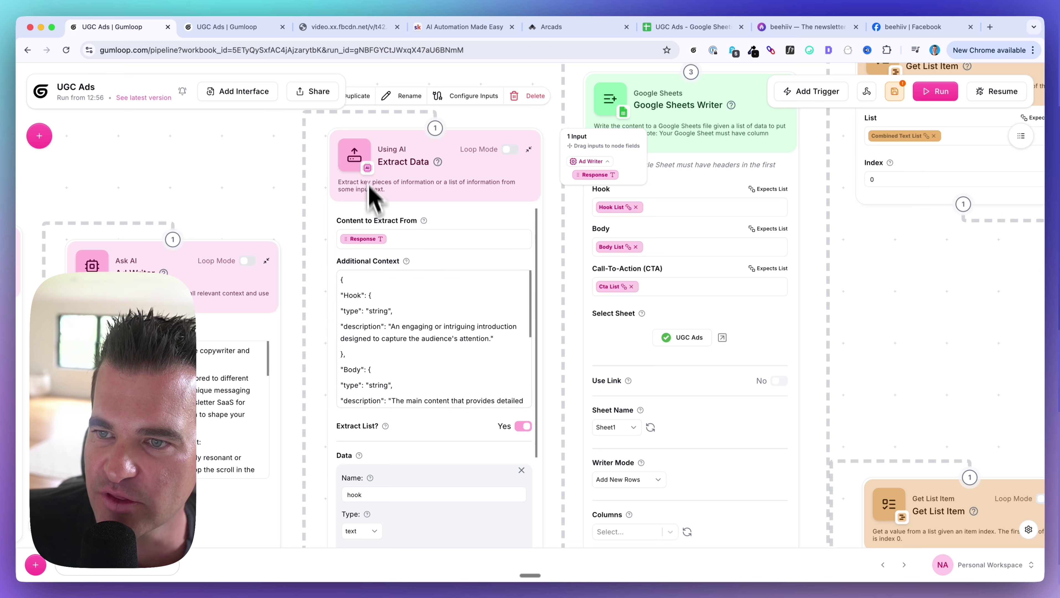
left_click(498, 423)
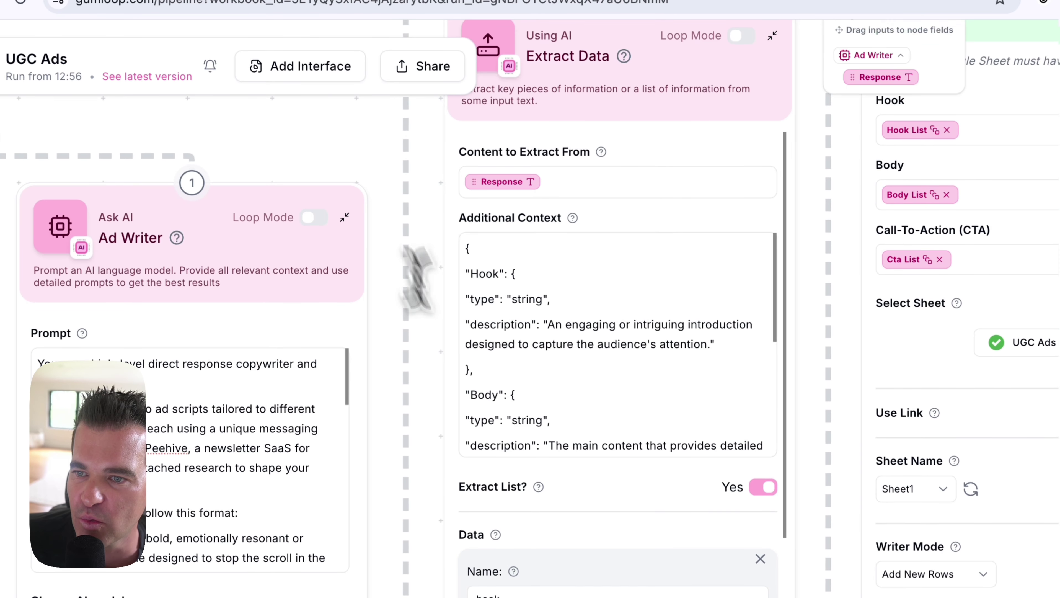
scroll(498, 424, "down", 3)
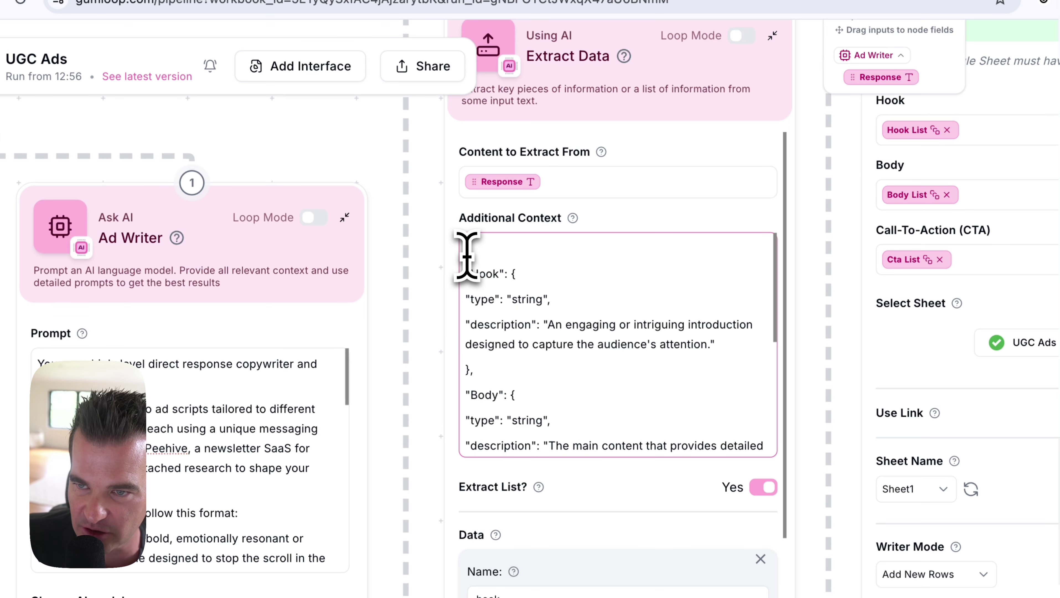
Step: Read the Extract Data node's Additional Context from Hook to Call-To-Action (CTA), highlighting the "description" and "Hook" keys
left_click_drag(477, 325, 525, 324)
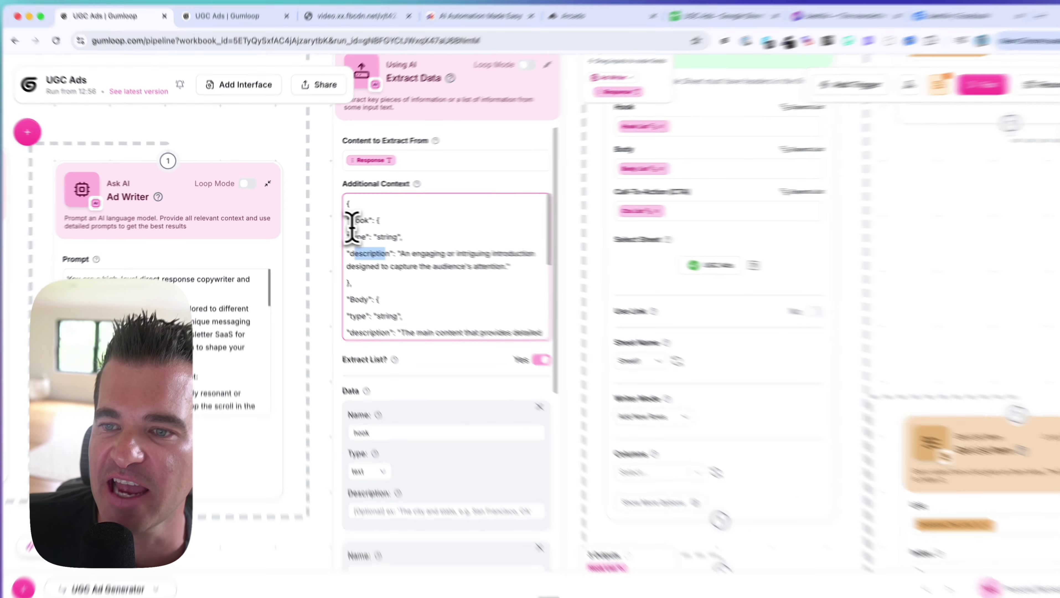
double_click(351, 218)
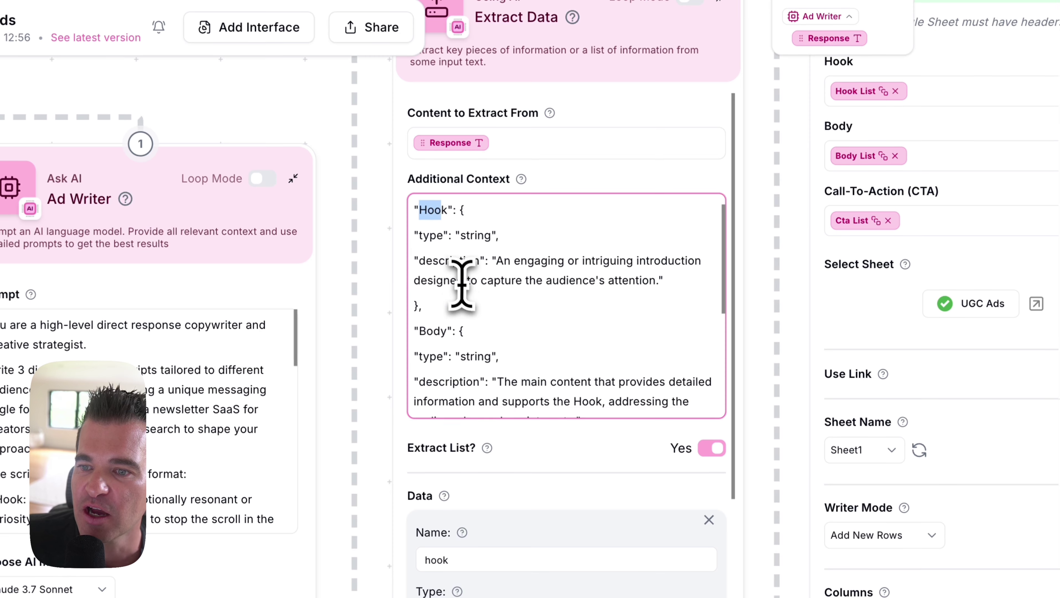
scroll(460, 284, "down", 2)
scroll(456, 295, "down", 5)
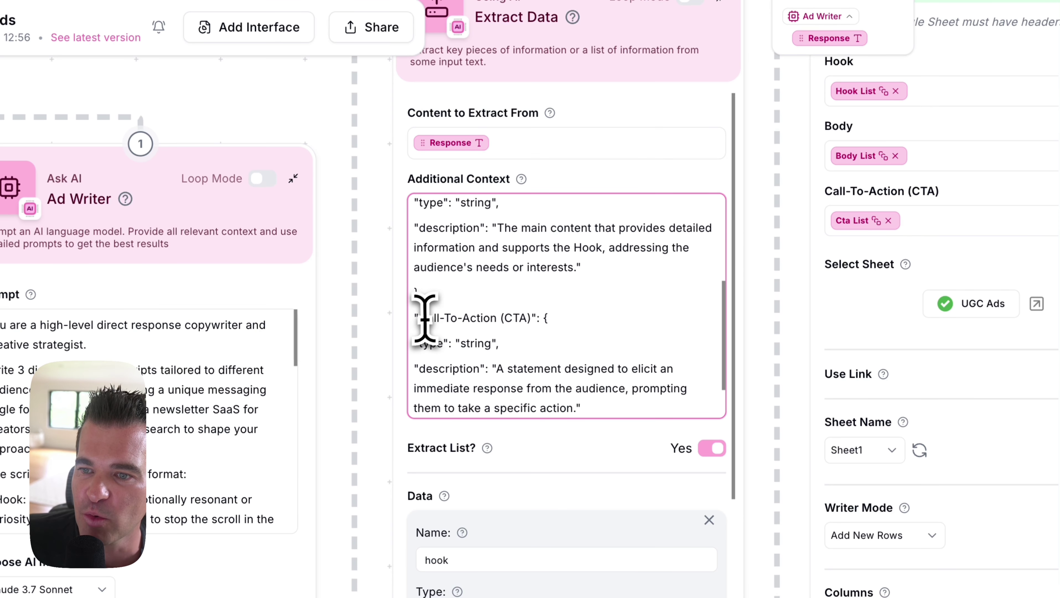
scroll(485, 312, "up", 8)
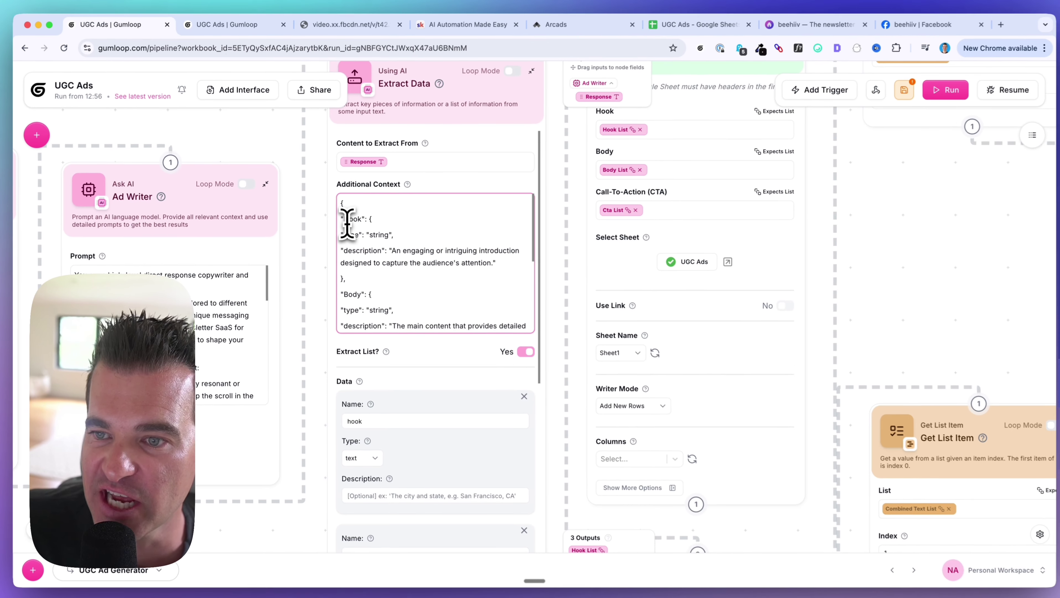
scroll(328, 224, "down", 2)
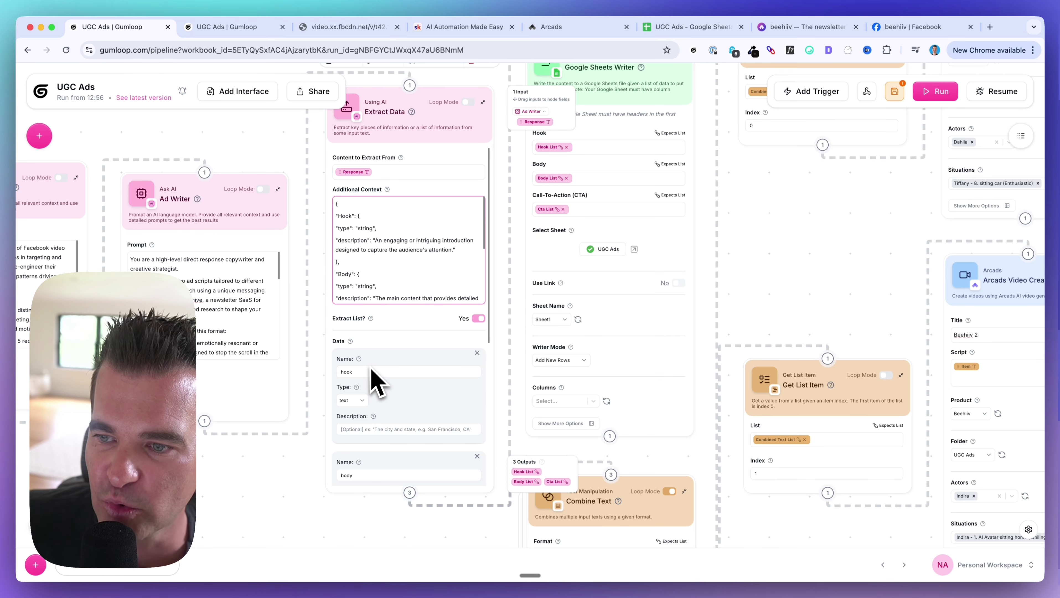
Step: Review the hook, body and cta entries under the Extract Data node's Data, and highlight the Hook definition in its Additional Context
scroll(469, 354, "down", 4)
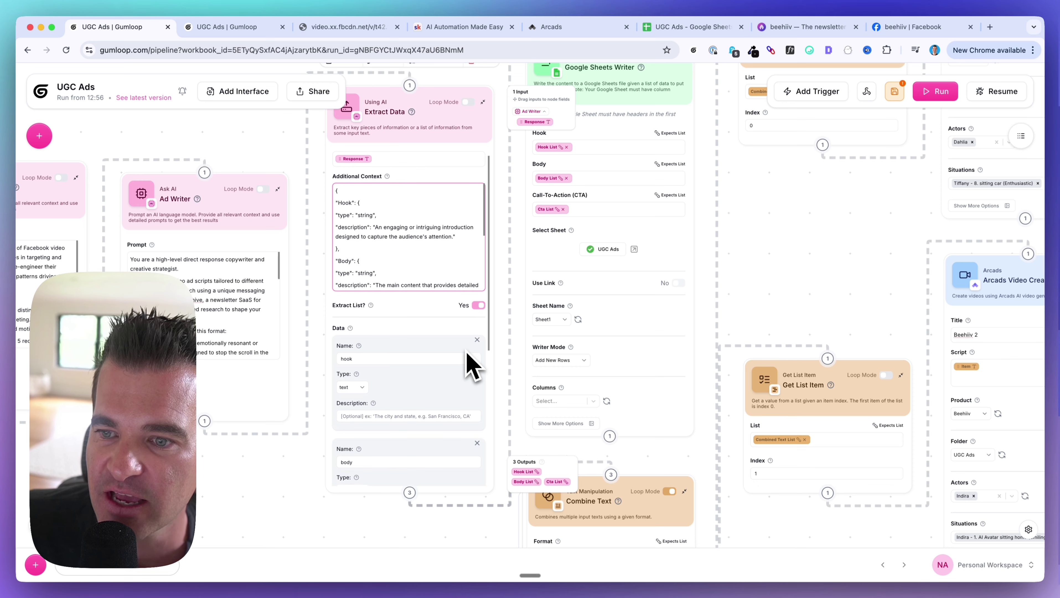
scroll(471, 366, "down", 6)
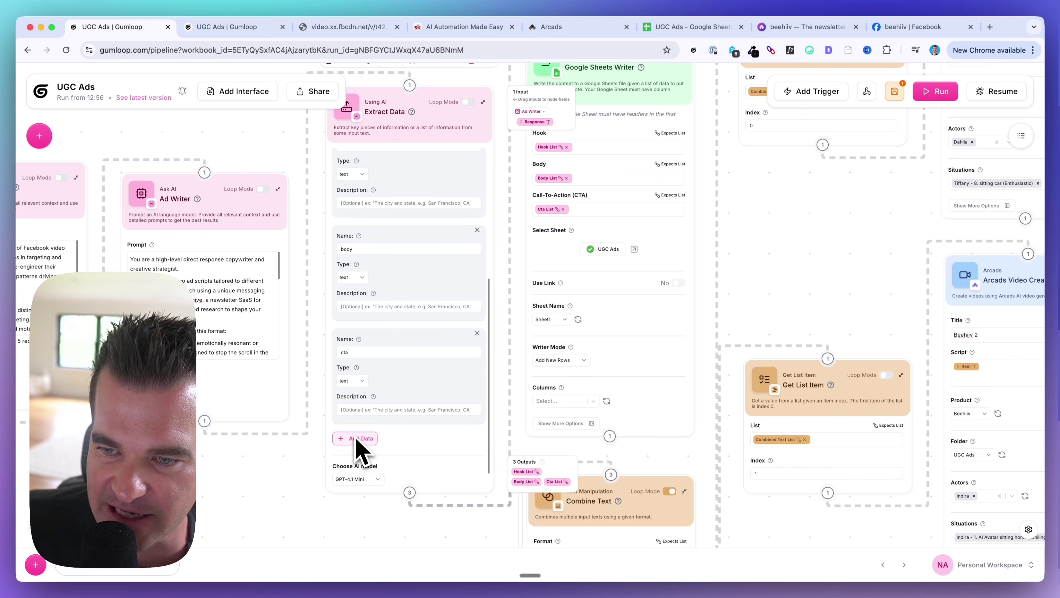
scroll(371, 351, "up", 3)
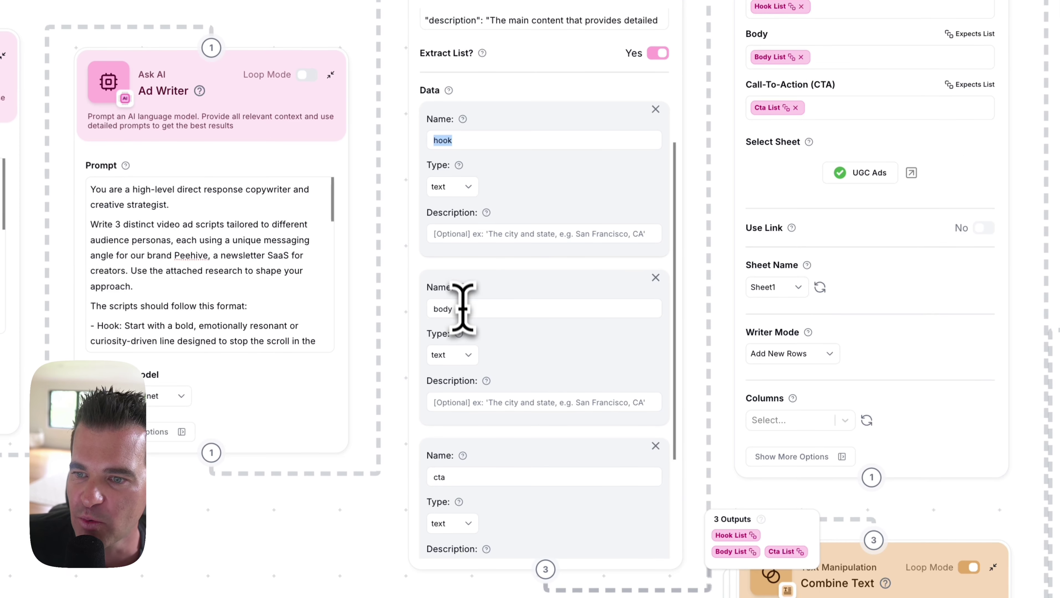
double_click(357, 333)
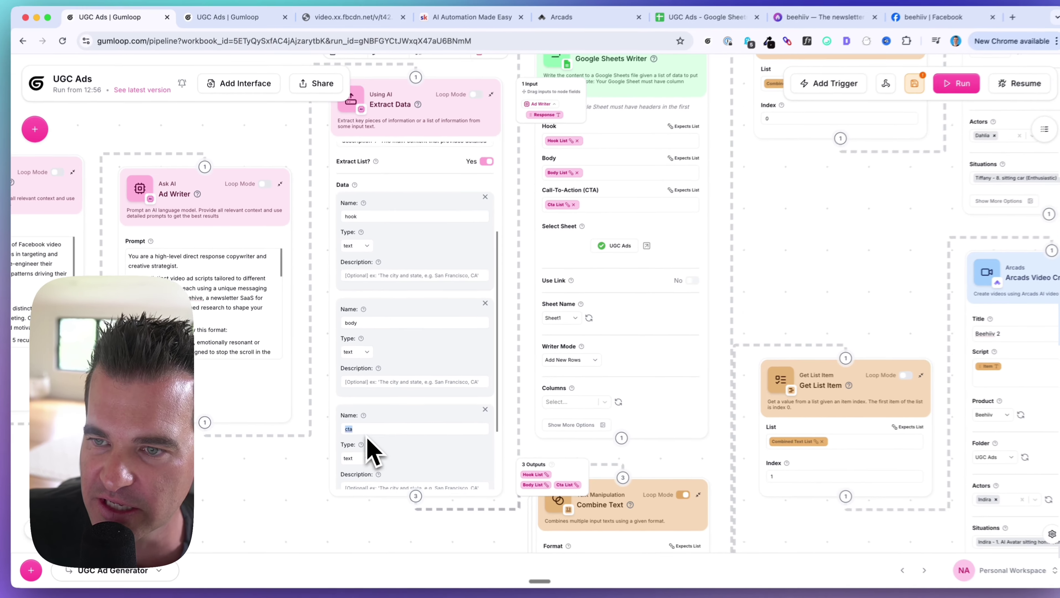
scroll(366, 448, "down", 3)
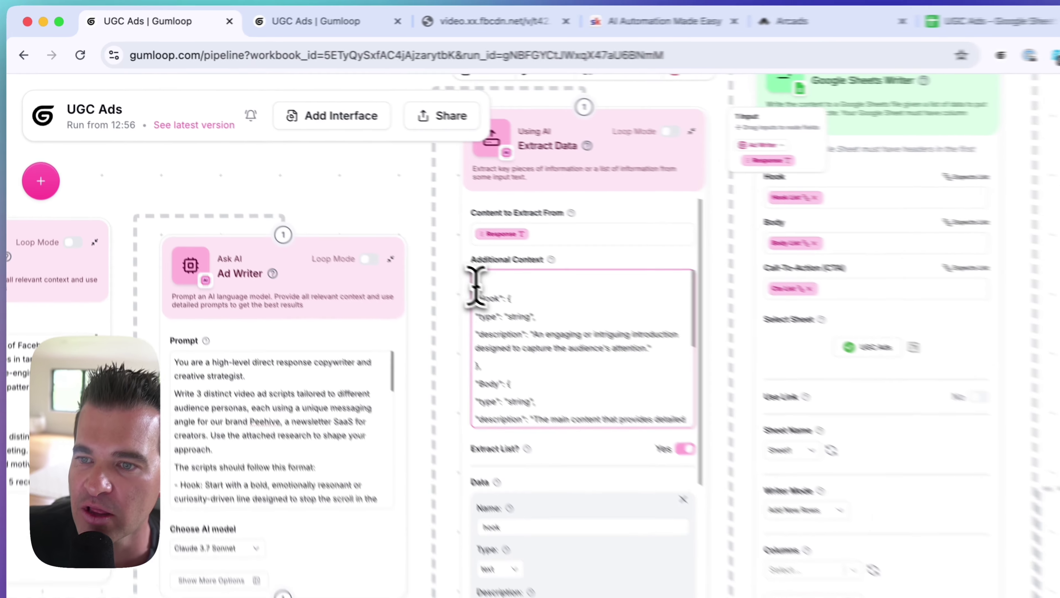
left_click_drag(336, 204, 378, 274)
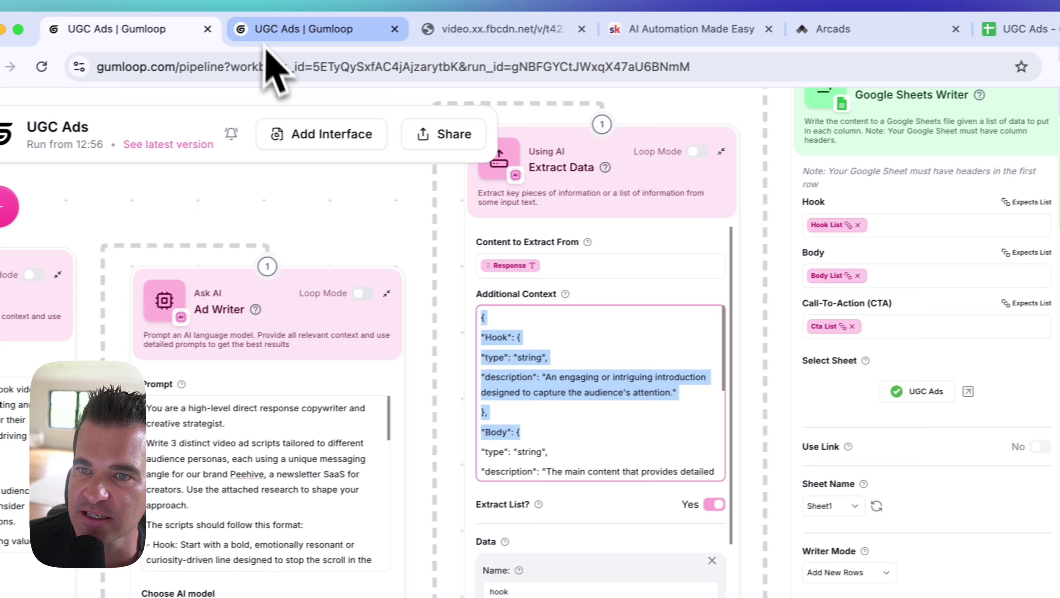
Step: Switch to the completed UGC Ads run, close the Ad Writer's run data and open the run data of Extract Data
left_click(347, 19)
left_click(884, 335)
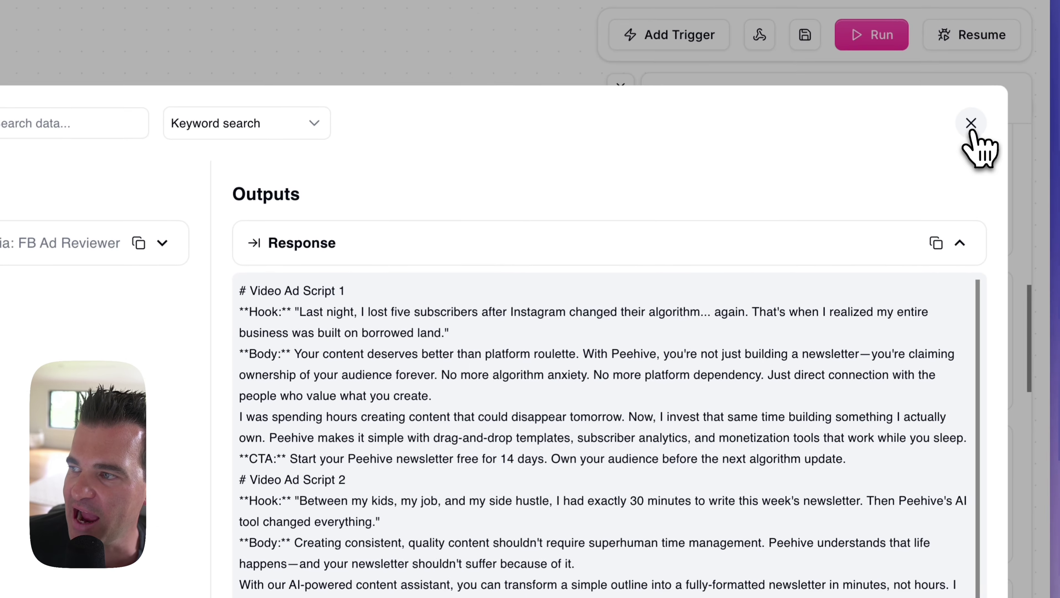
left_click(971, 123)
scroll(764, 331, "down", 2)
left_click(797, 396)
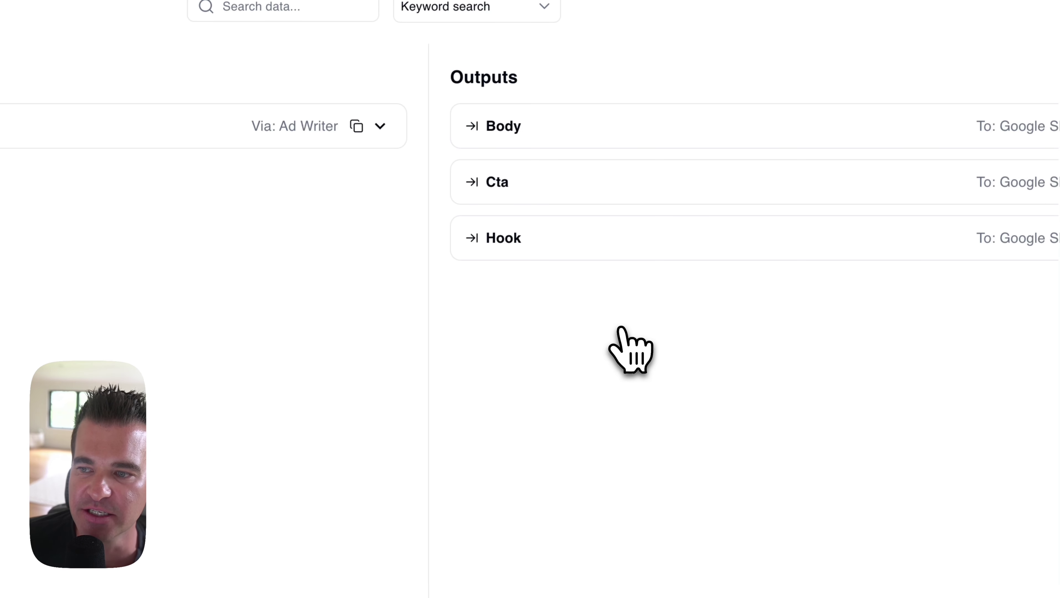
Step: Expand the Body output of Extract Data and read all three of its items in full
left_click(534, 164)
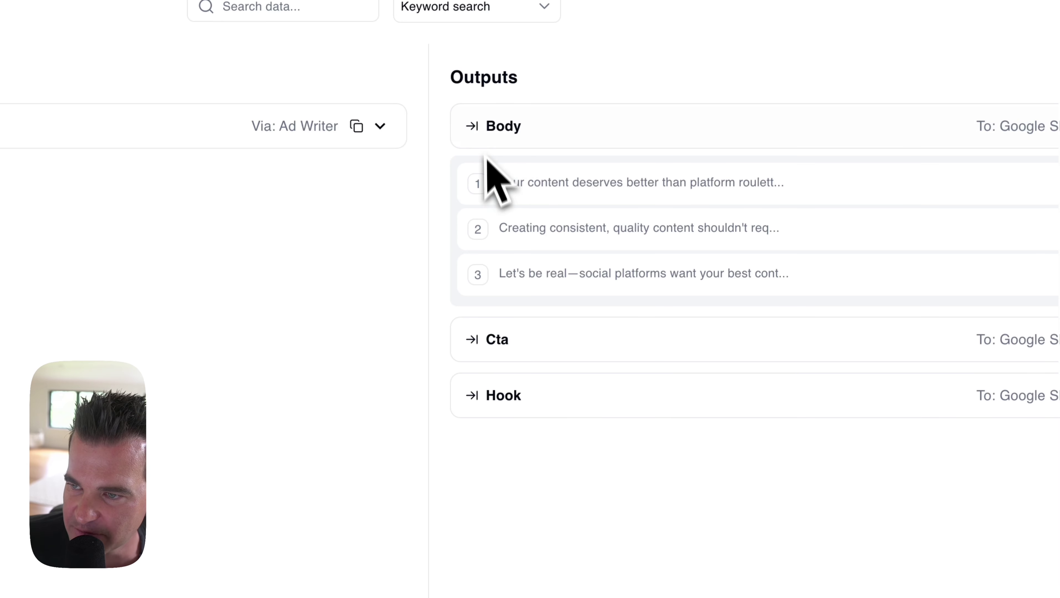
left_click(463, 180)
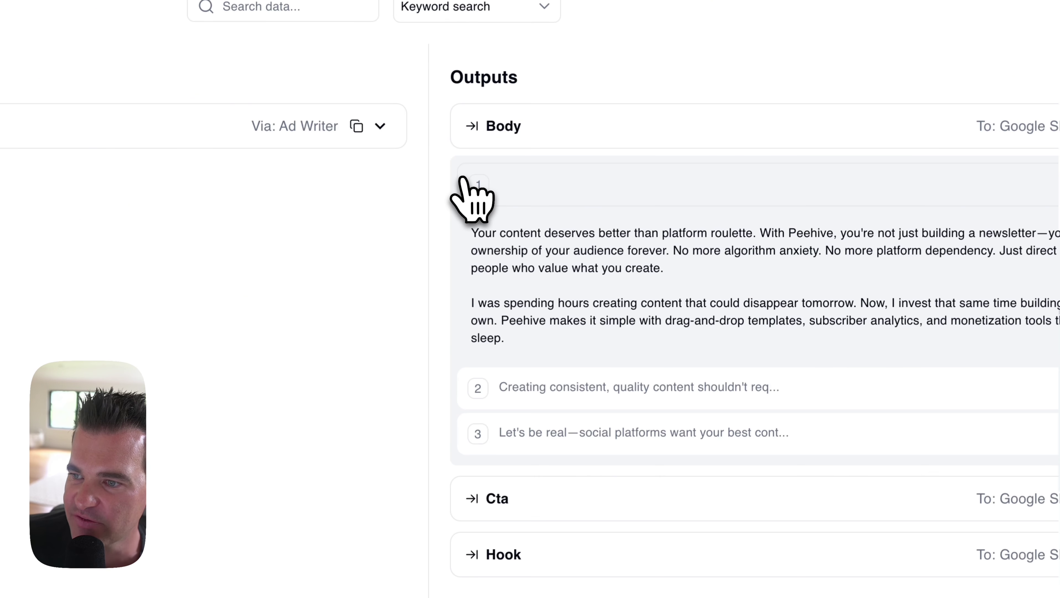
left_click(530, 387)
scroll(539, 397, "down", 3)
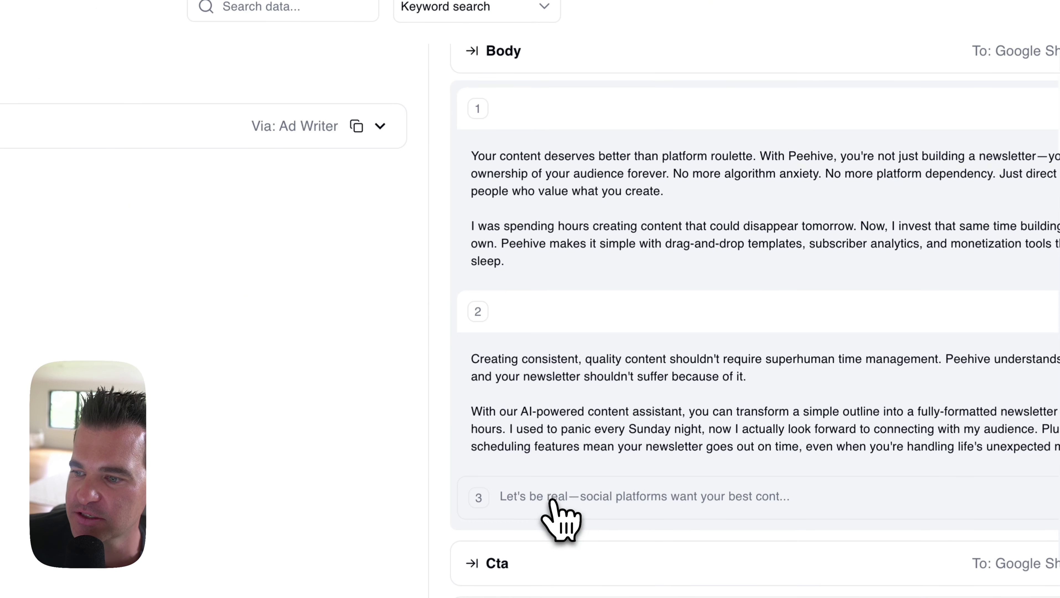
left_click(552, 502)
scroll(557, 511, "down", 5)
Step: Expand the Cta output of Extract Data and read its three call-to-action items
left_click(528, 586)
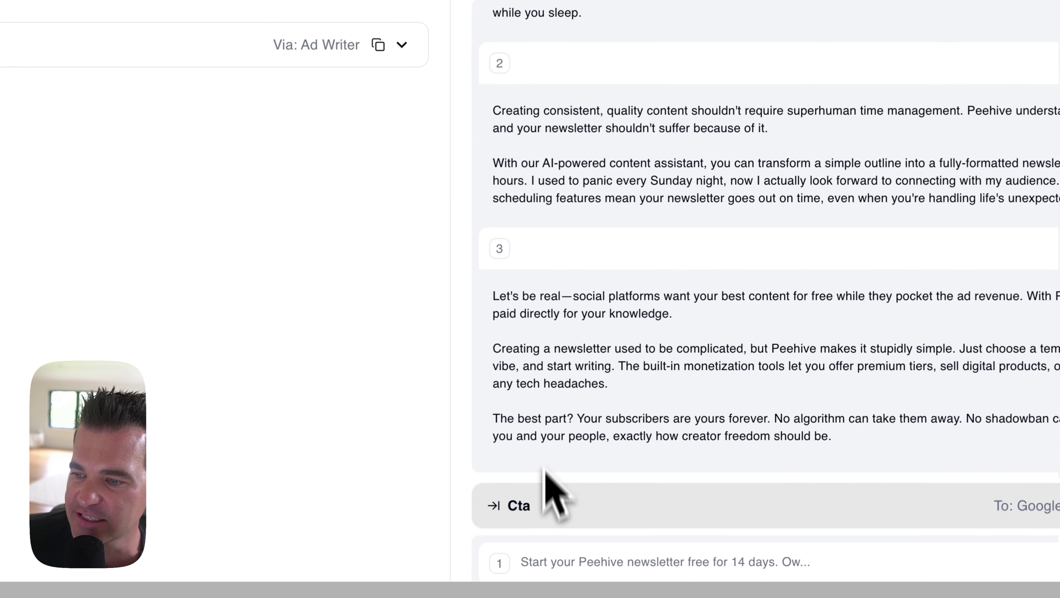
scroll(526, 540, "down", 5)
left_click(538, 391)
scroll(549, 431, "down", 2)
left_click(542, 421)
scroll(544, 418, "down", 2)
left_click(557, 471)
scroll(553, 419, "down", 2)
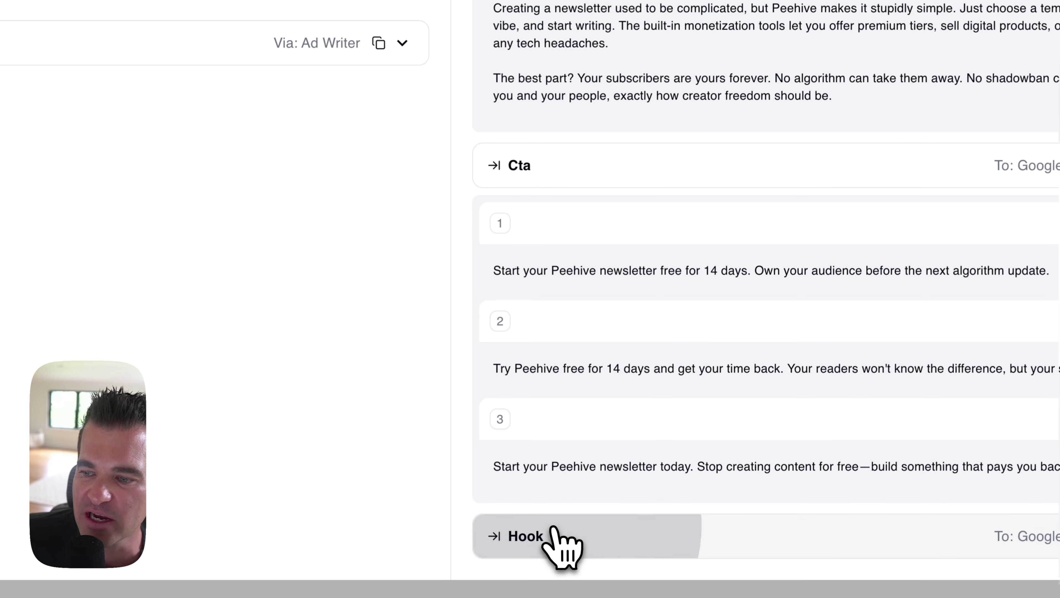
Step: Expand the Hook output of Extract Data and read its three hook items
left_click(553, 531)
scroll(556, 355, "down", 5)
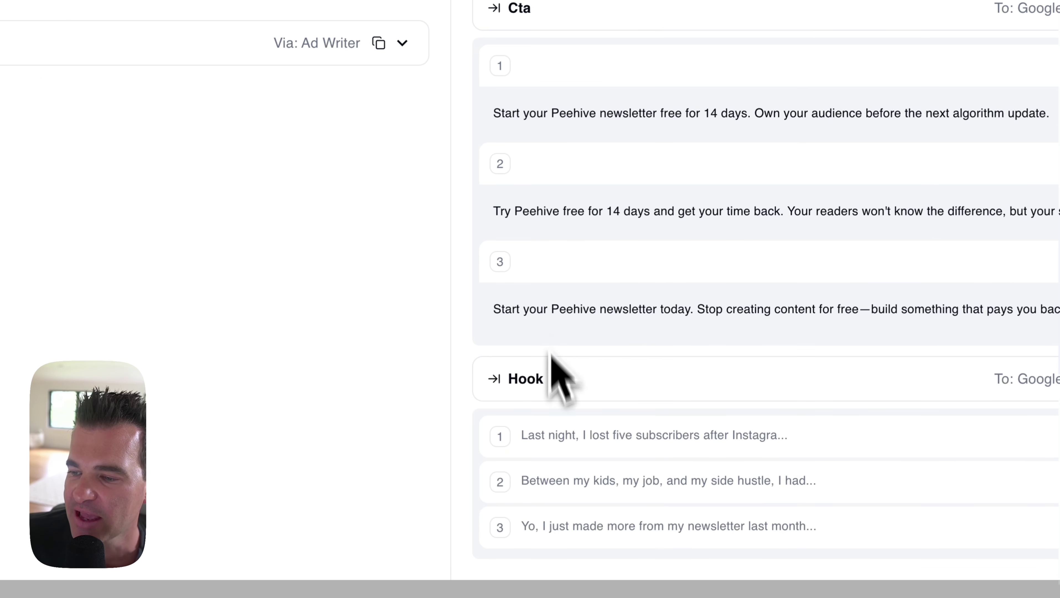
left_click(561, 435)
scroll(575, 490, "down", 2)
left_click(576, 492)
scroll(578, 511, "down", 2)
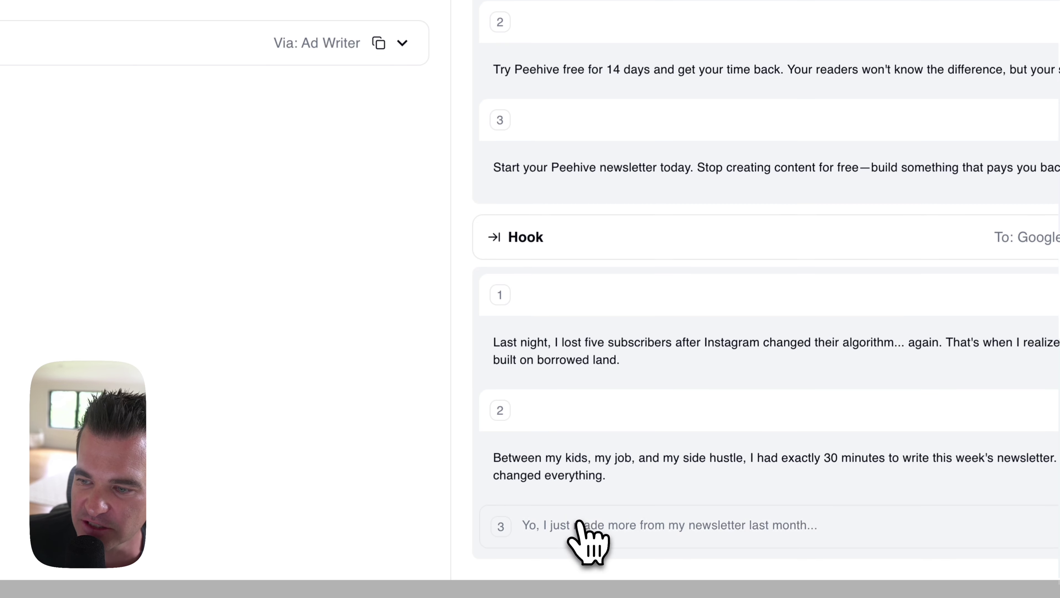
left_click(580, 526)
scroll(576, 213, "down", 2)
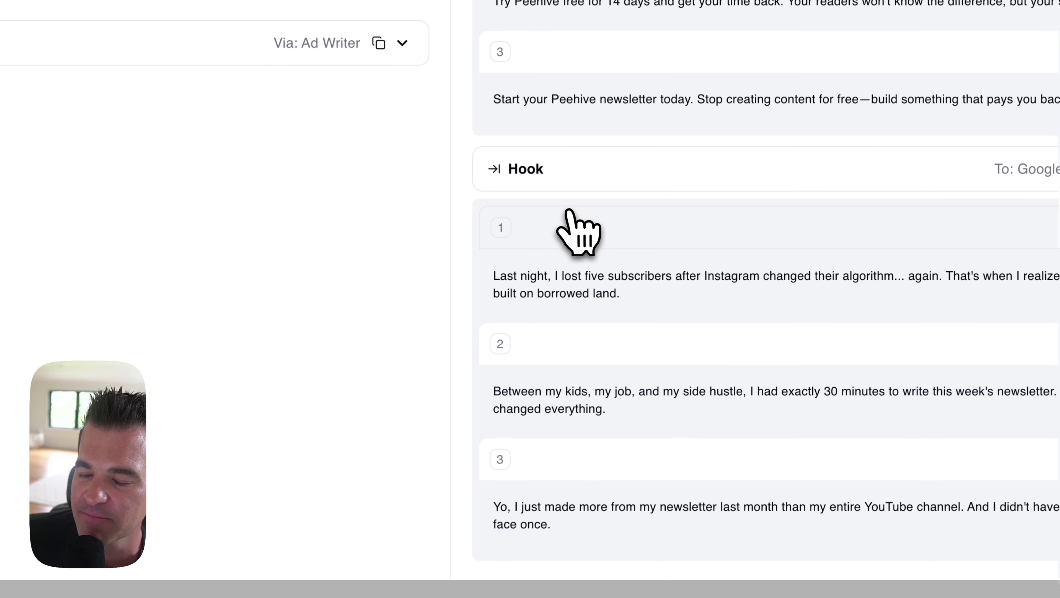
scroll(569, 212, "up", 14)
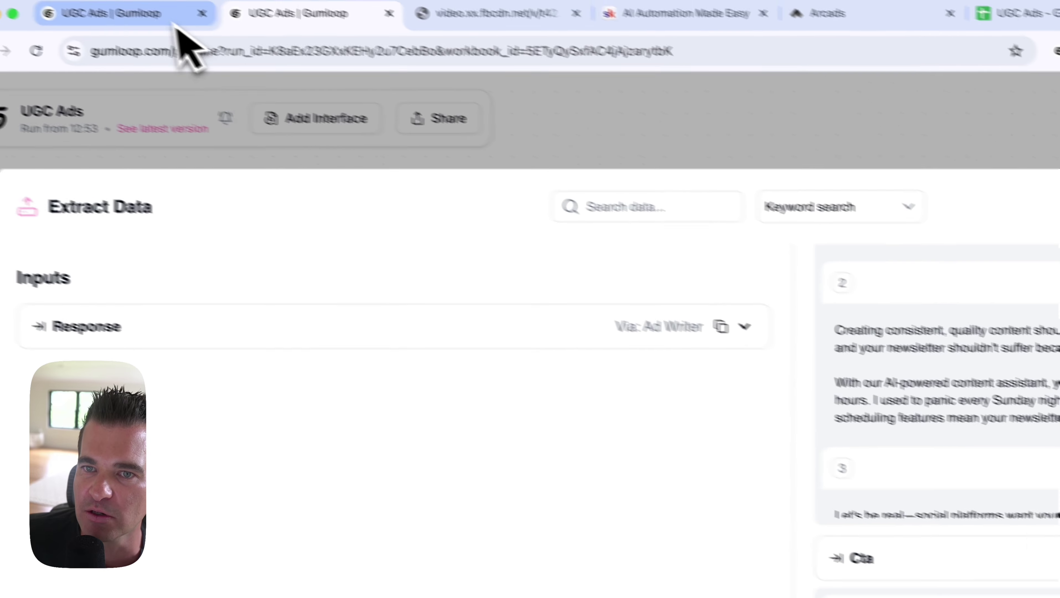
Step: Return to the workflow editor's UGC Ads tab and bring the Google Sheets Writer node into view
left_click(175, 22)
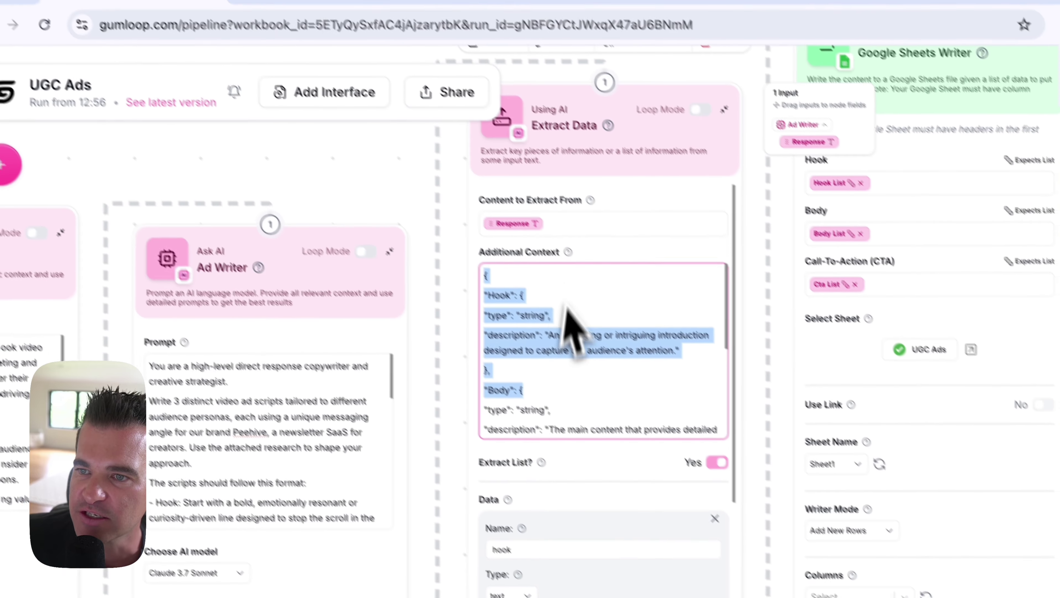
scroll(586, 209, "down", 5)
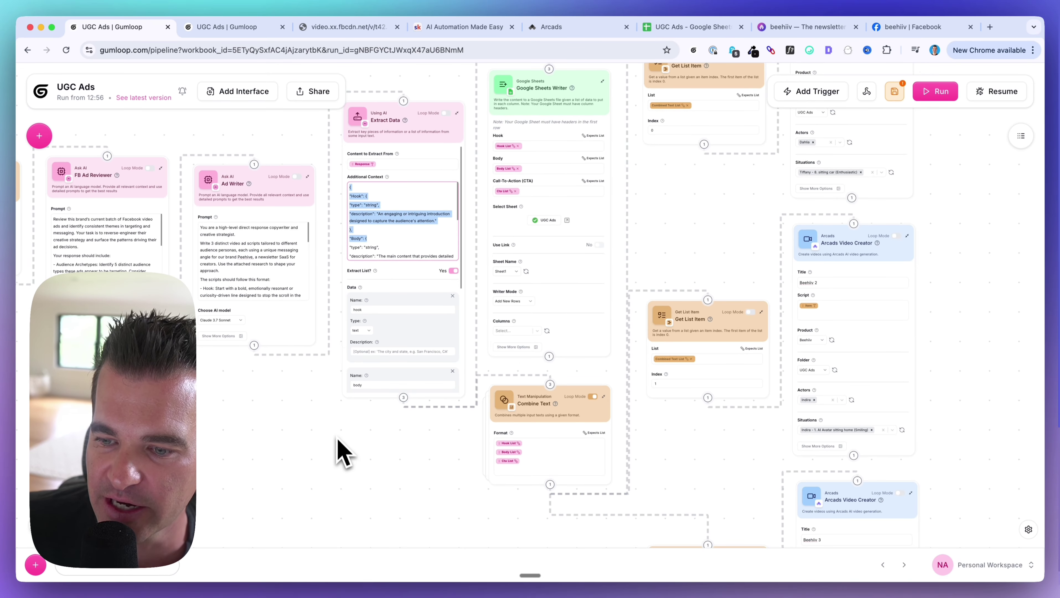
scroll(540, 197, "up", 4)
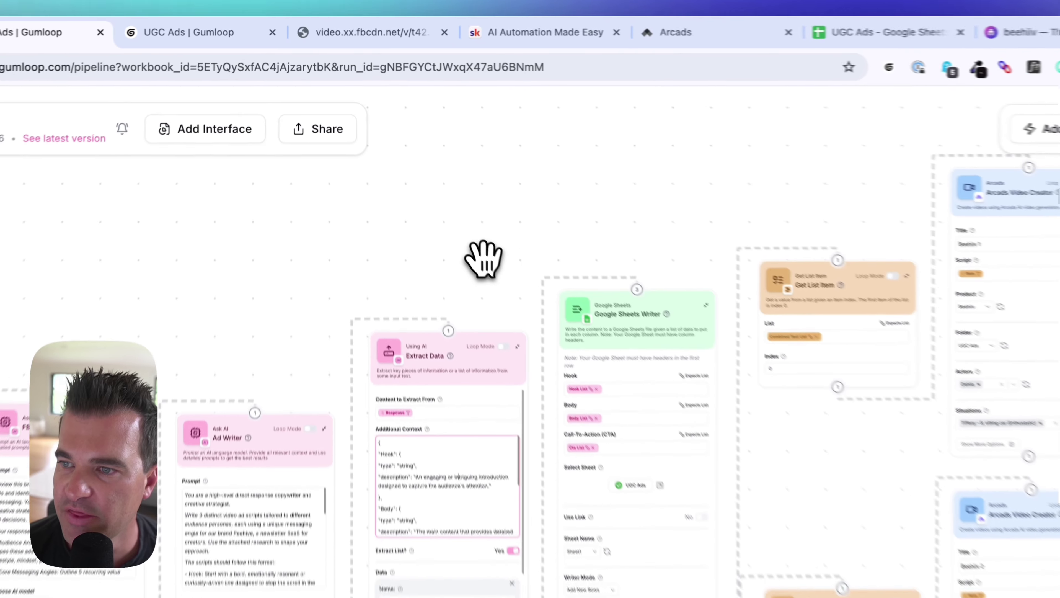
scroll(407, 241, "up", 5)
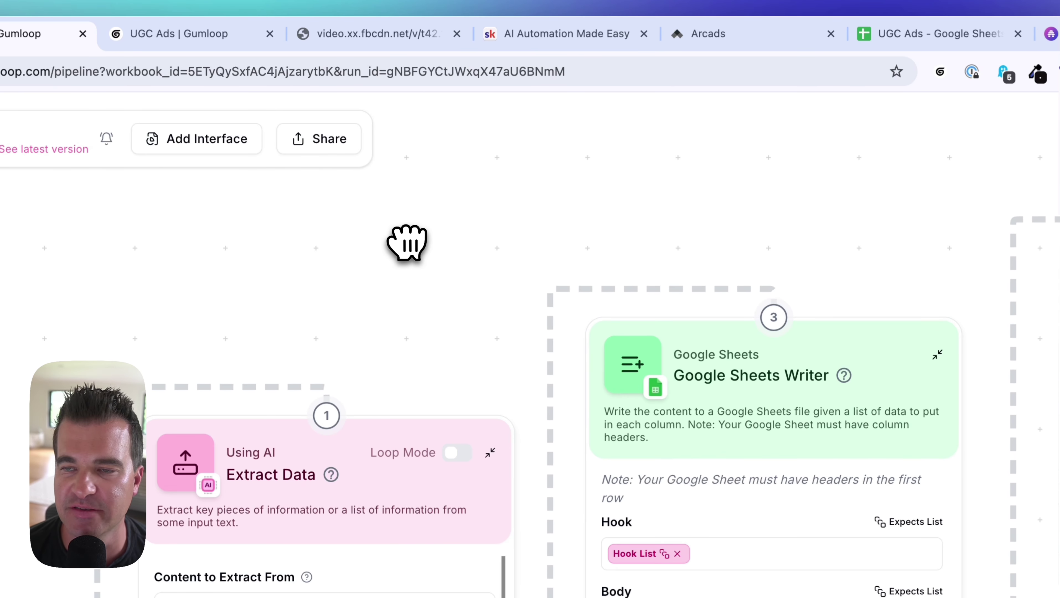
left_click_drag(405, 247, 326, 214)
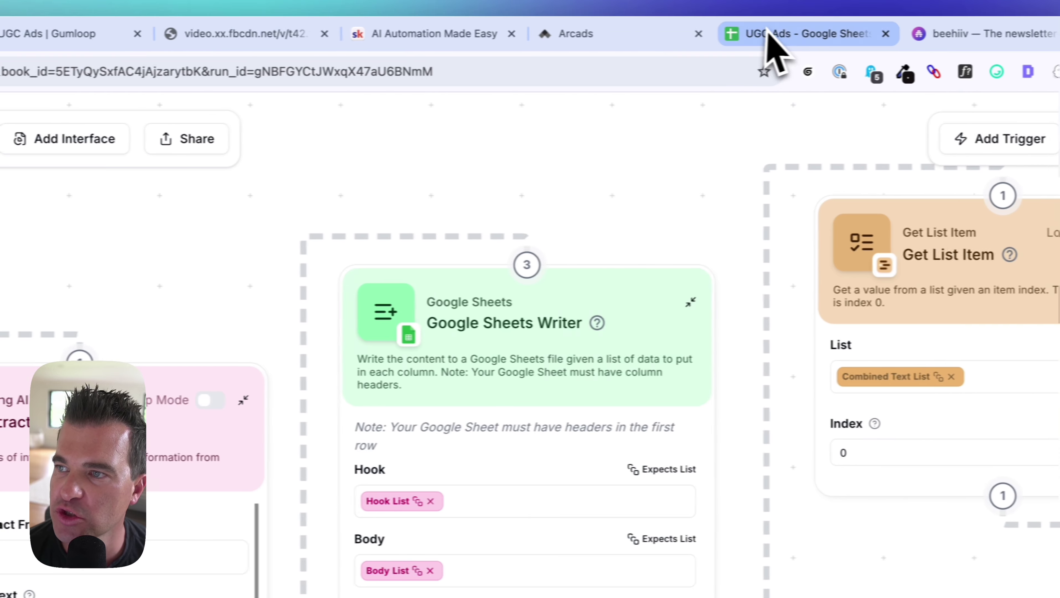
Step: Switch to the UGC Ads Google Sheet, check its Body and Call-To-Action (CTA) headers and look through the script rows down to row 8
left_click(889, 34)
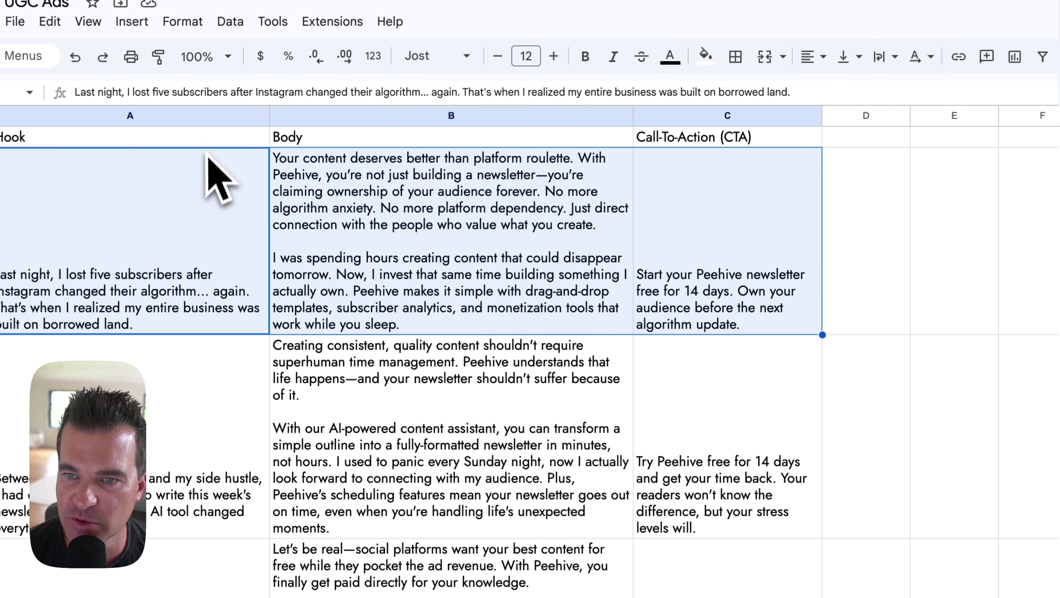
left_click(331, 141)
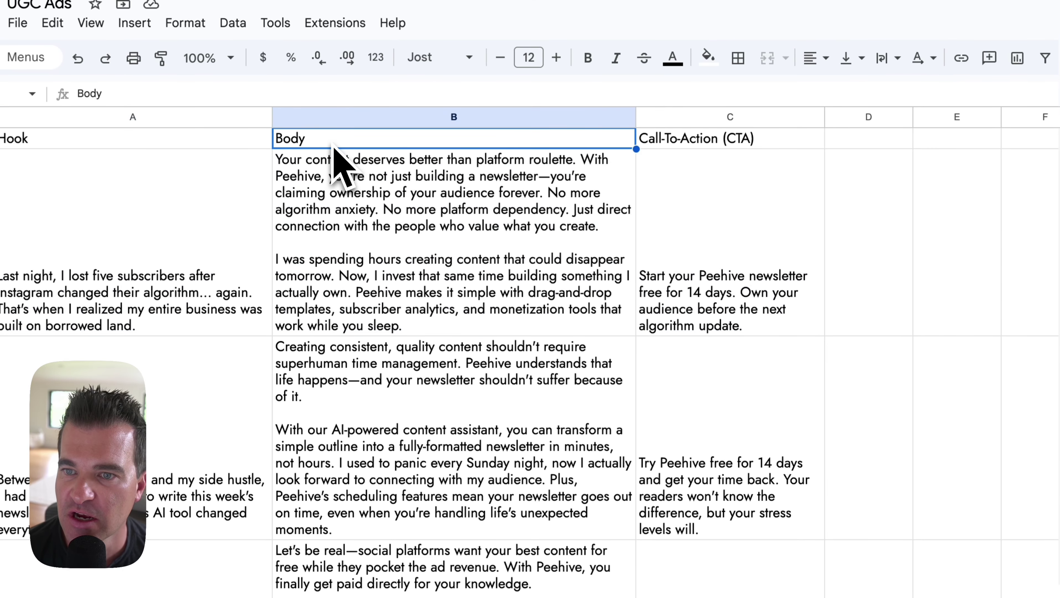
left_click(726, 140)
scroll(520, 326, "down", 10)
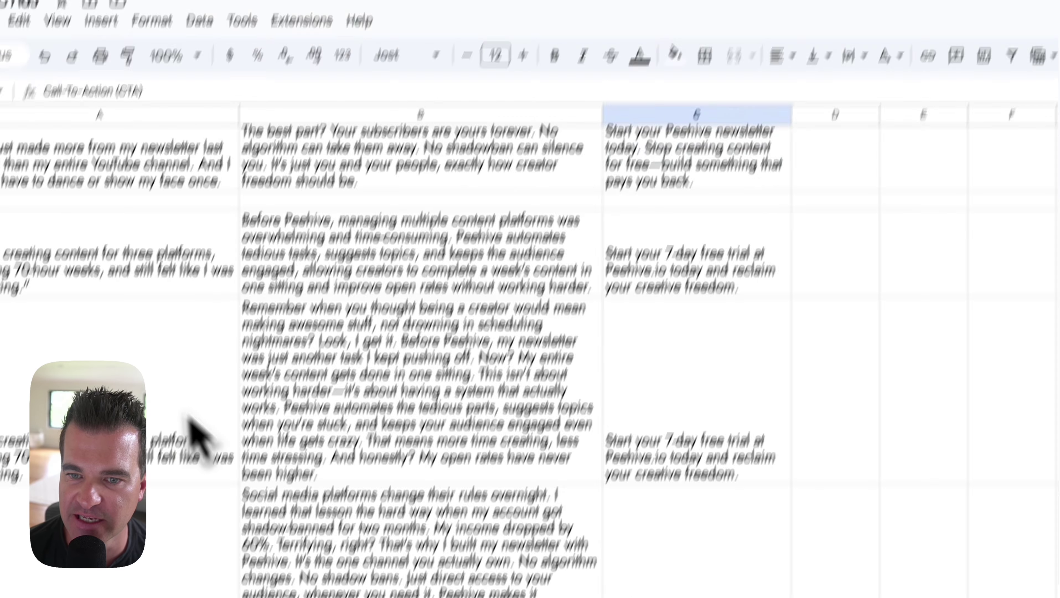
left_click(229, 229)
left_click(239, 276)
scroll(239, 278, "down", 3)
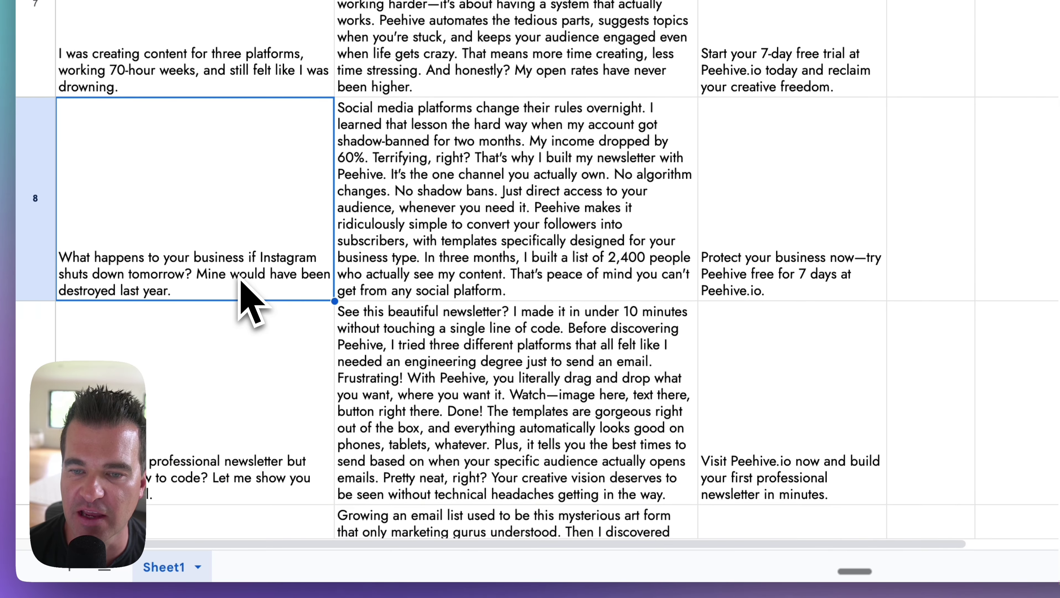
Step: Look through the hook, body and call-to-action scripts in rows 9 and 10 of the UGC Ads sheet
left_click(227, 378)
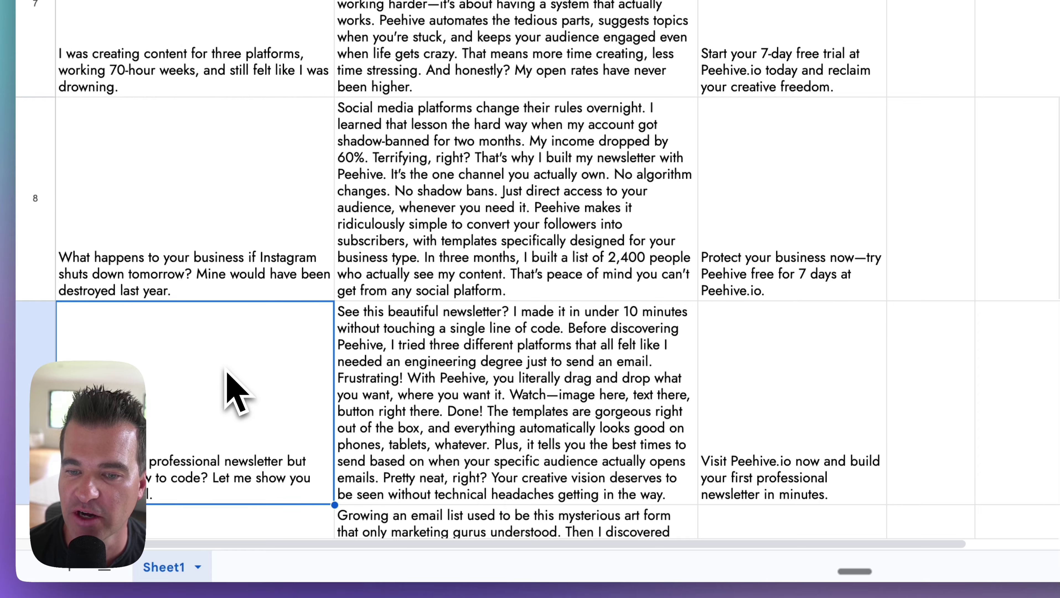
scroll(227, 383, "down", 5)
right_click(226, 374)
left_click(561, 378)
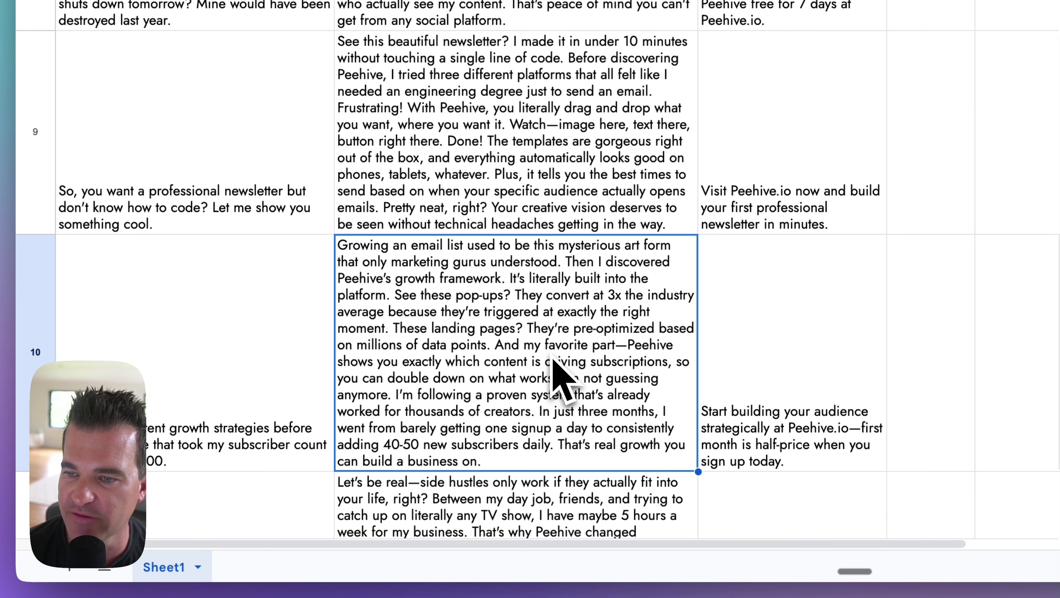
scroll(556, 368, "down", 10)
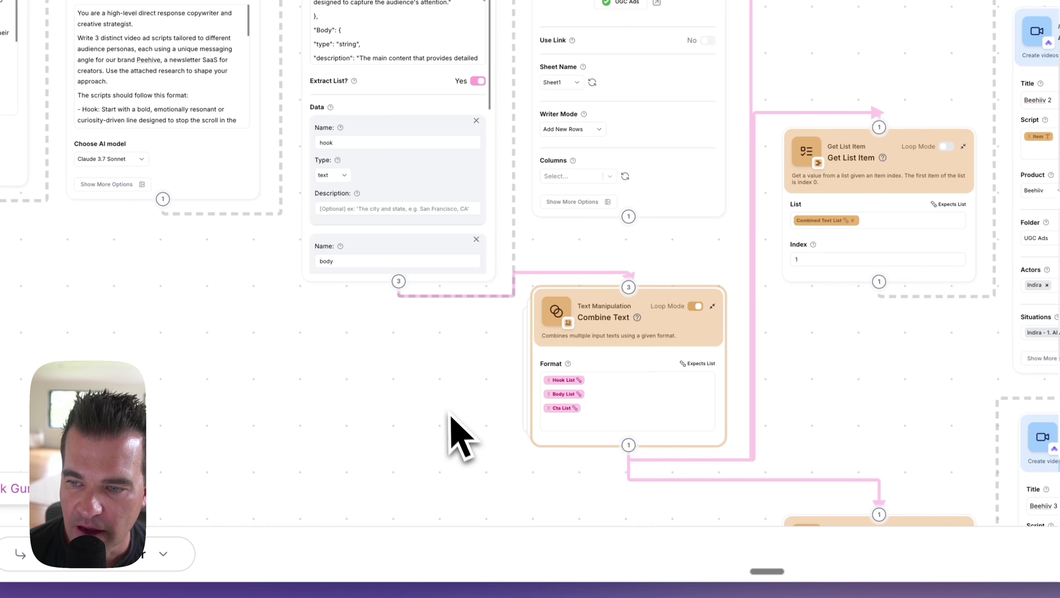
Step: Return to the workflow editor and examine the Combine Text node with its Hook List, Body List and Cta List format
left_click(456, 397)
scroll(457, 397, "right", 3)
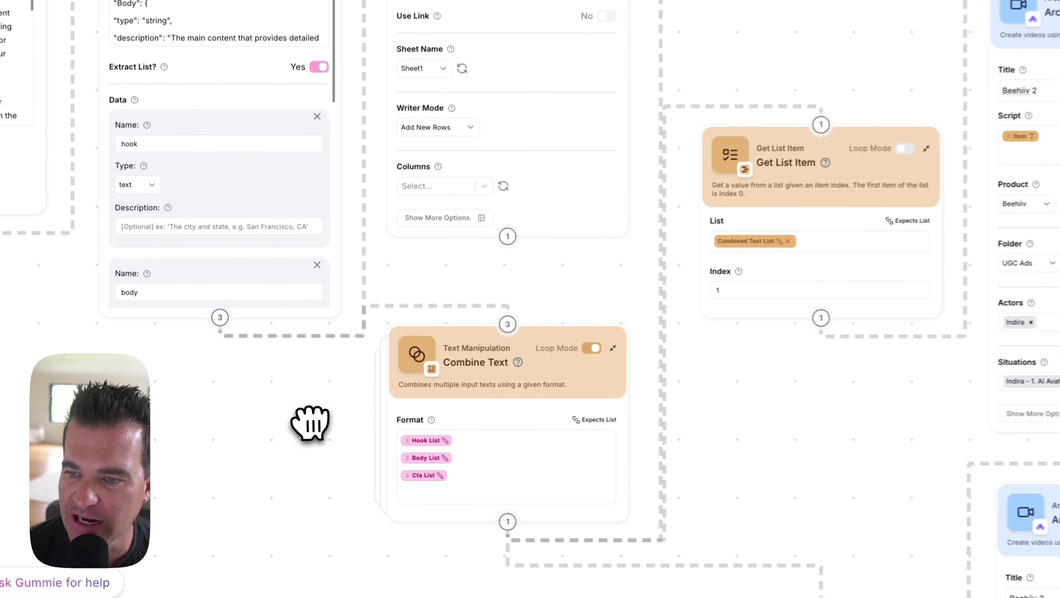
left_click(362, 401)
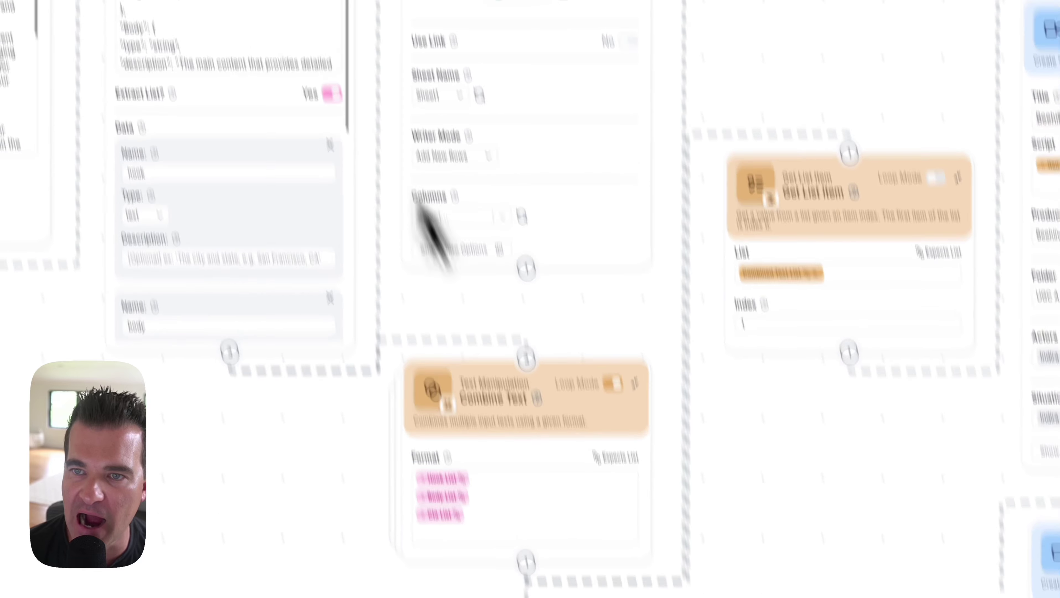
Step: Switch to the UGC Ads run page and open the Combine Text inputs and outputs from the current run
left_click(281, 8)
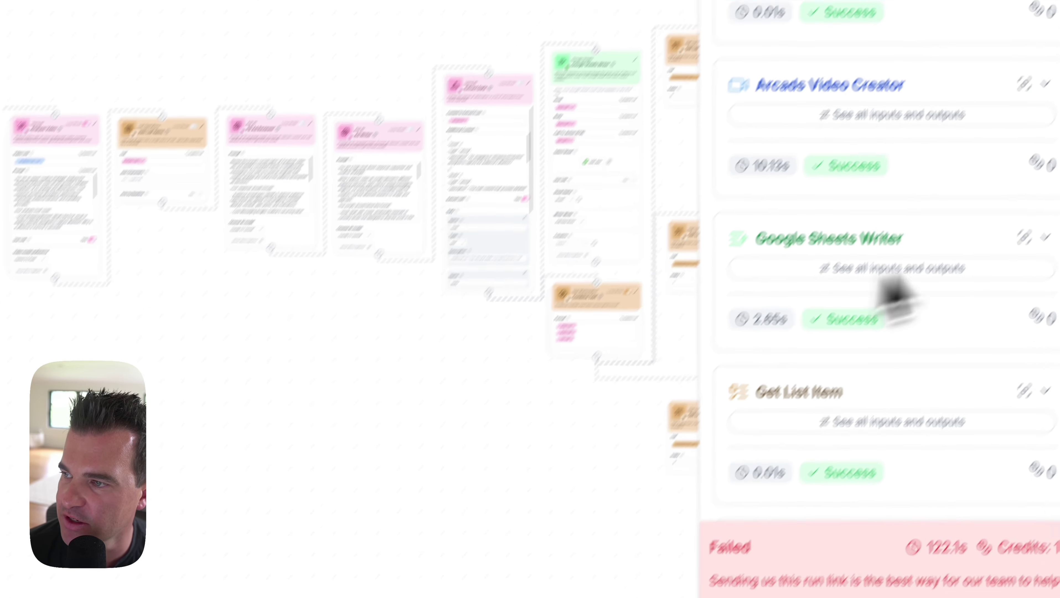
scroll(1008, 161, "down", 5)
scroll(1000, 146, "up", 6)
scroll(864, 247, "up", 9)
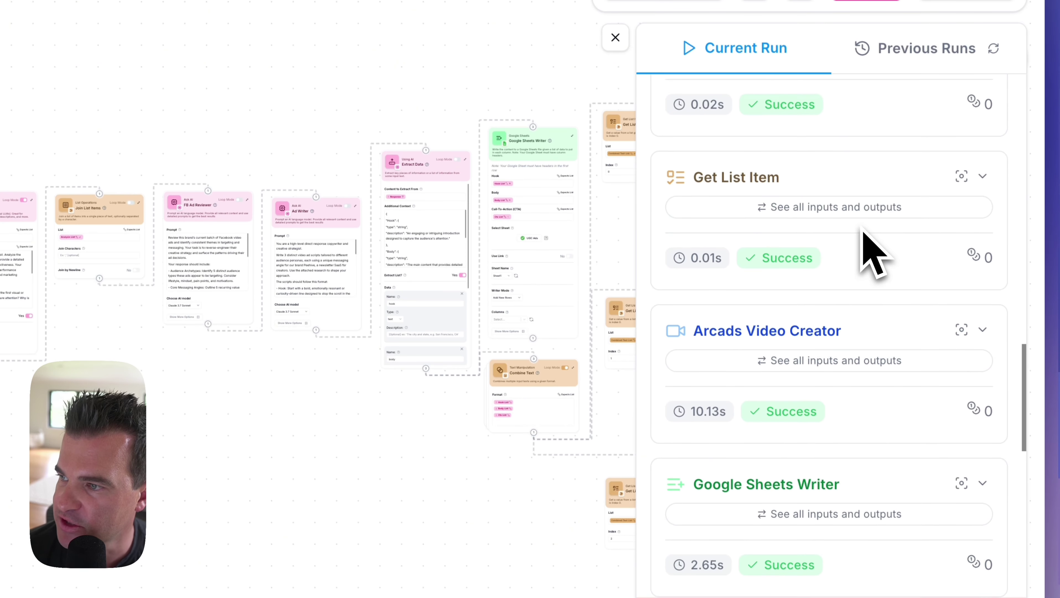
left_click(819, 298)
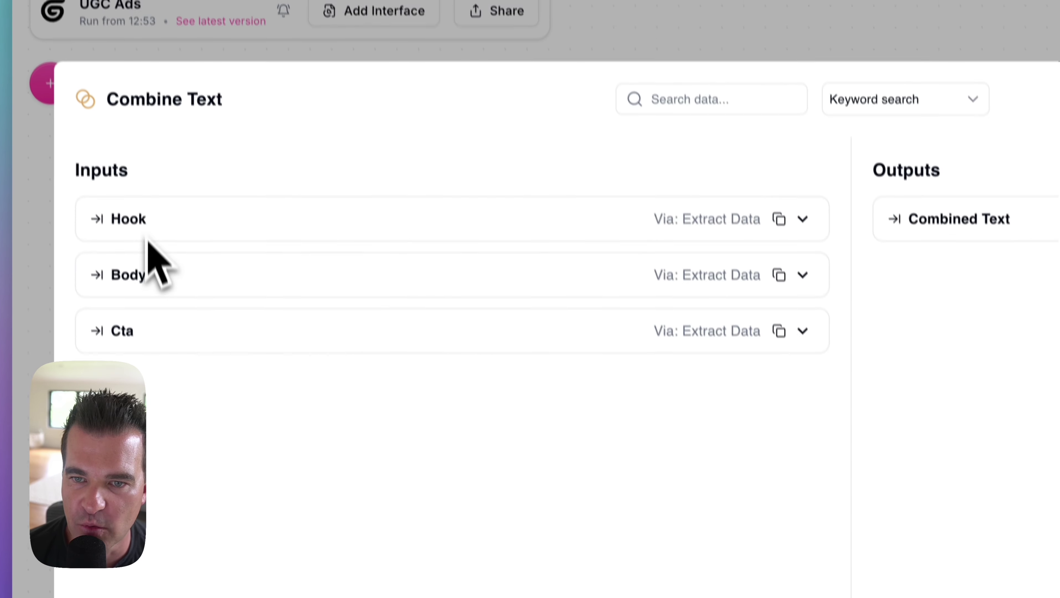
Step: Expand the Hook, Body and Cta inputs of Combine Text to list their items
left_click(142, 235)
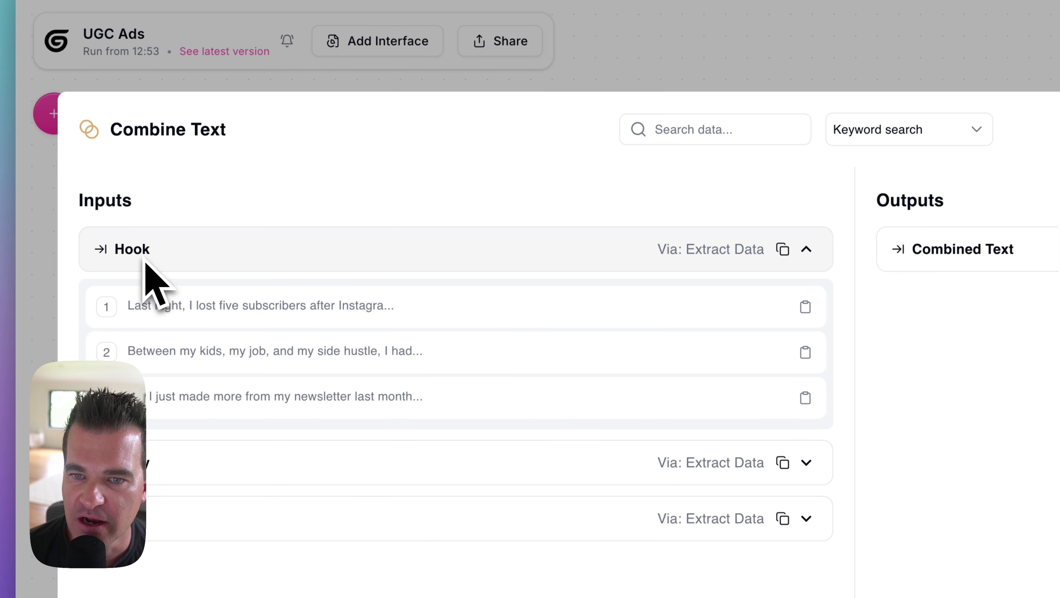
left_click(166, 463)
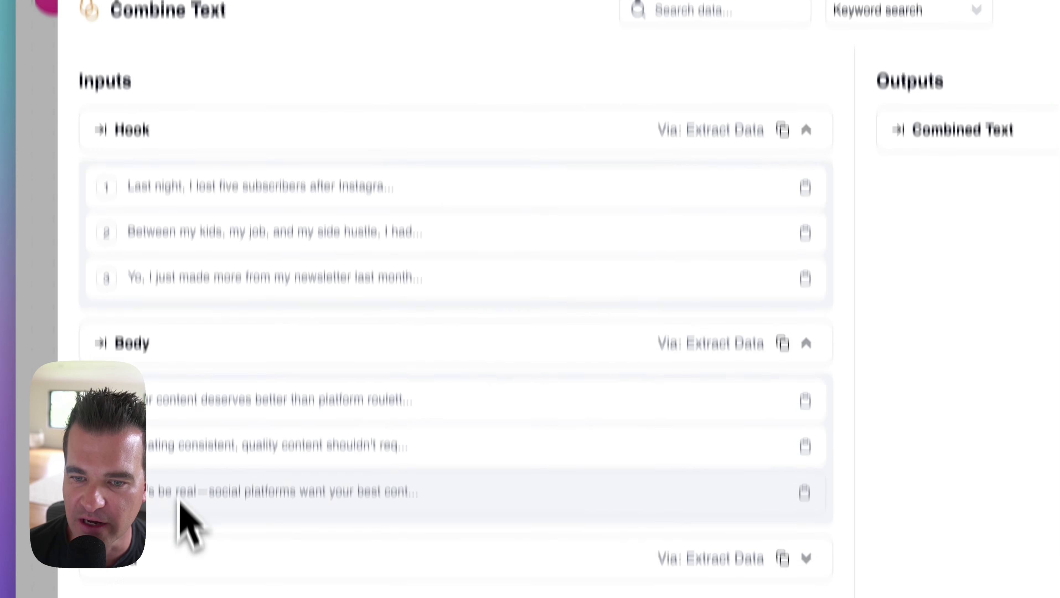
left_click(183, 469)
scroll(190, 402, "down", 2)
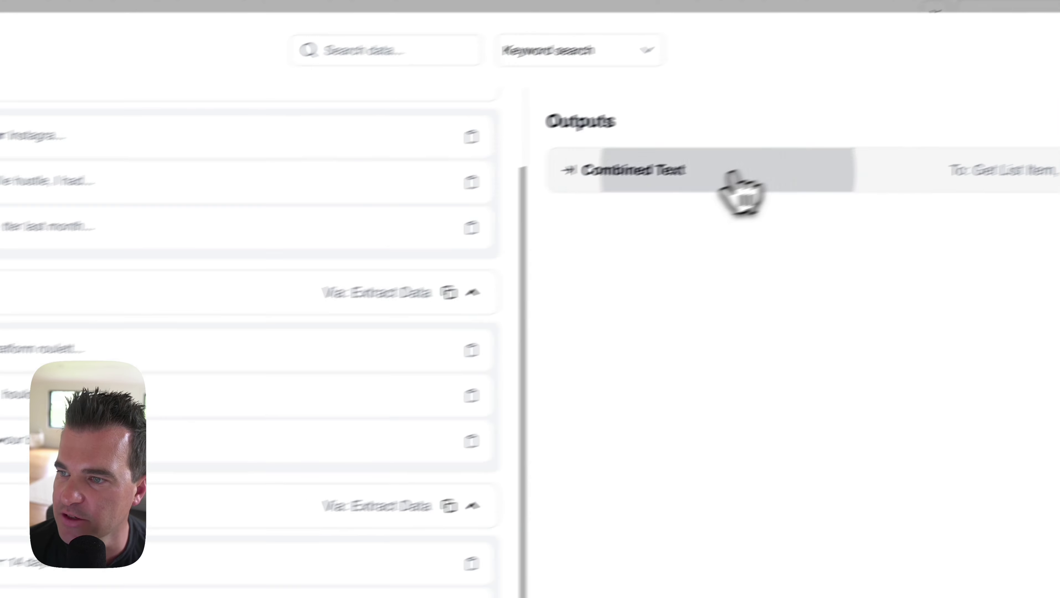
Step: Expand the Combined Text output, open its first script and look over the three input lists beside it
left_click(1057, 42)
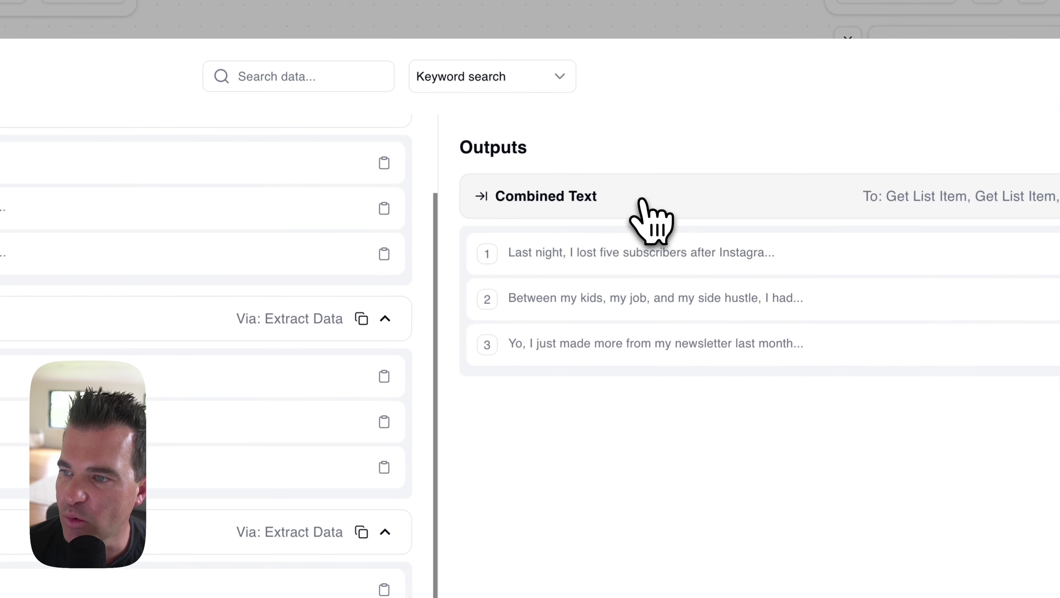
left_click(774, 207)
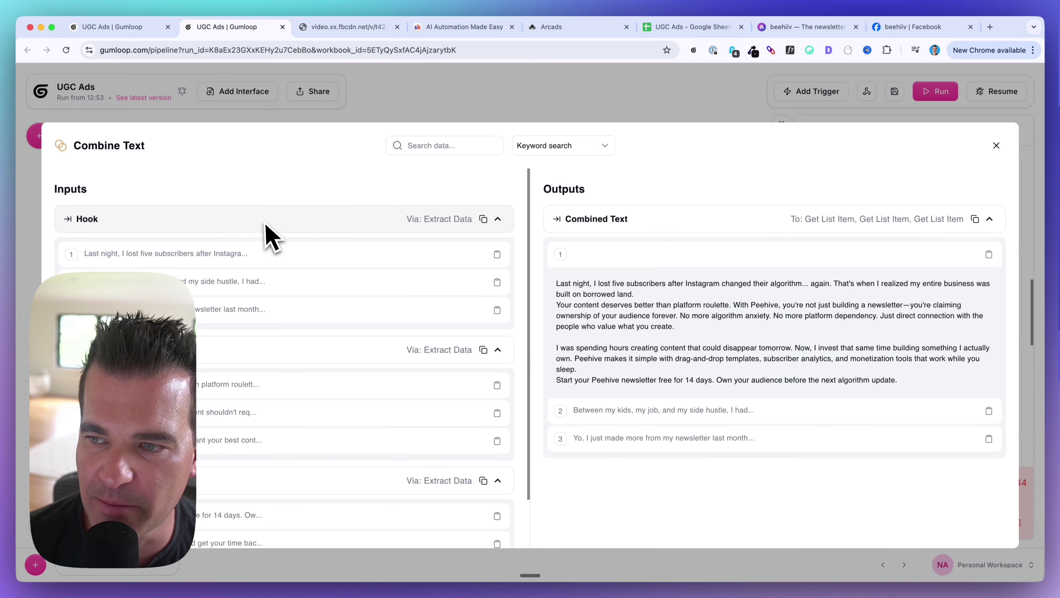
scroll(225, 319, "down", 1)
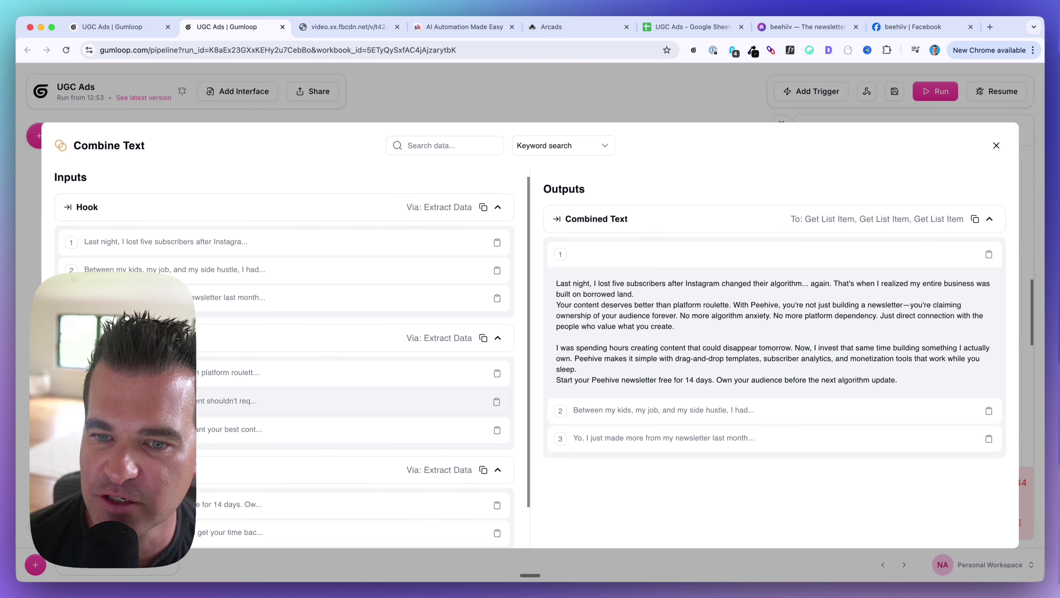
scroll(226, 368, "down", 2)
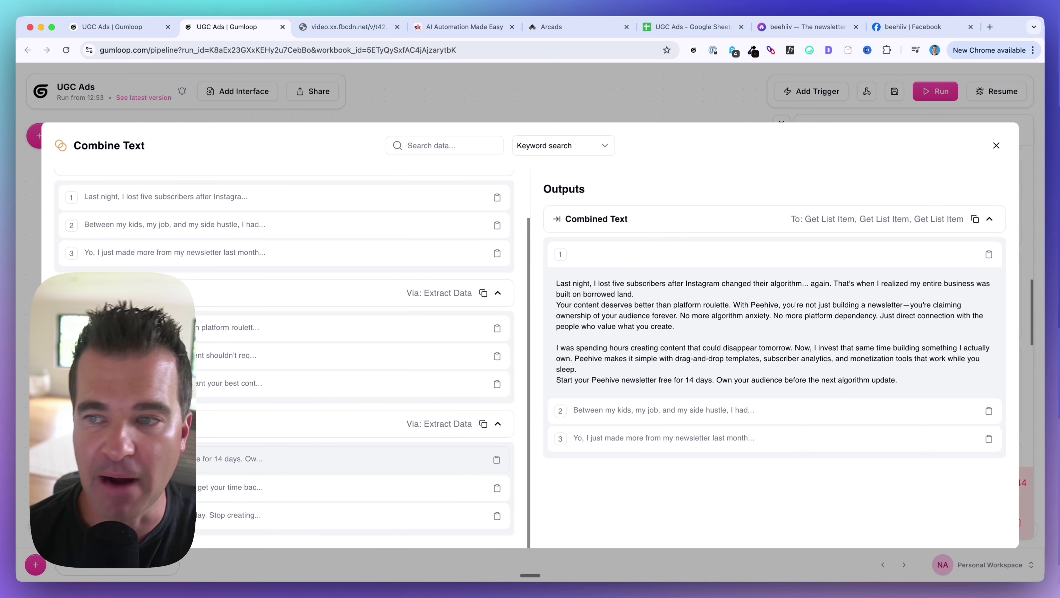
scroll(501, 320, "up", 3)
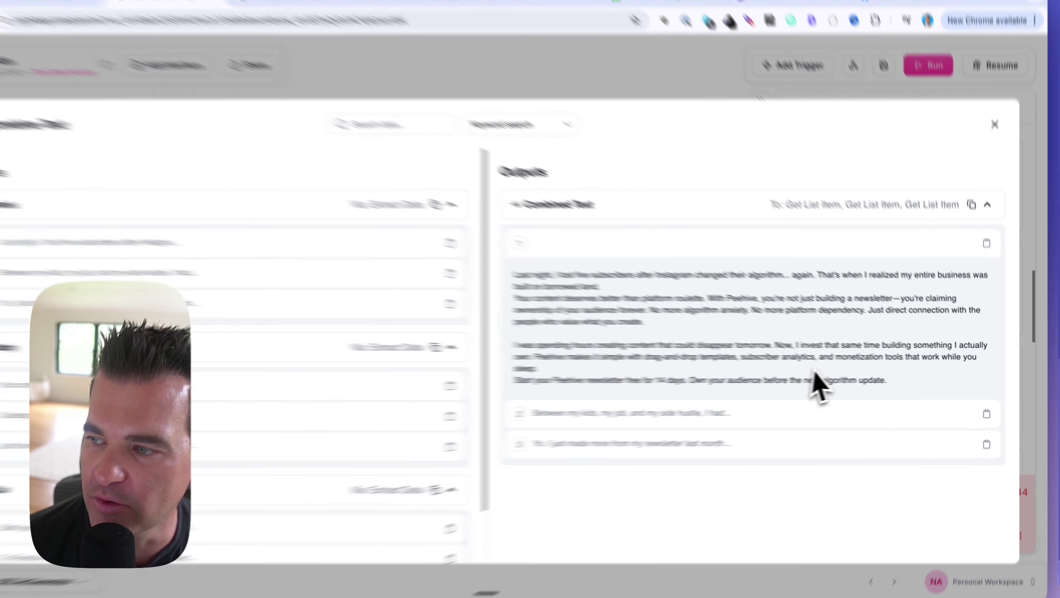
Step: Highlight the first combined script, expand the first Hook item and match it to the script's opening lines
left_click_drag(899, 382, 571, 293)
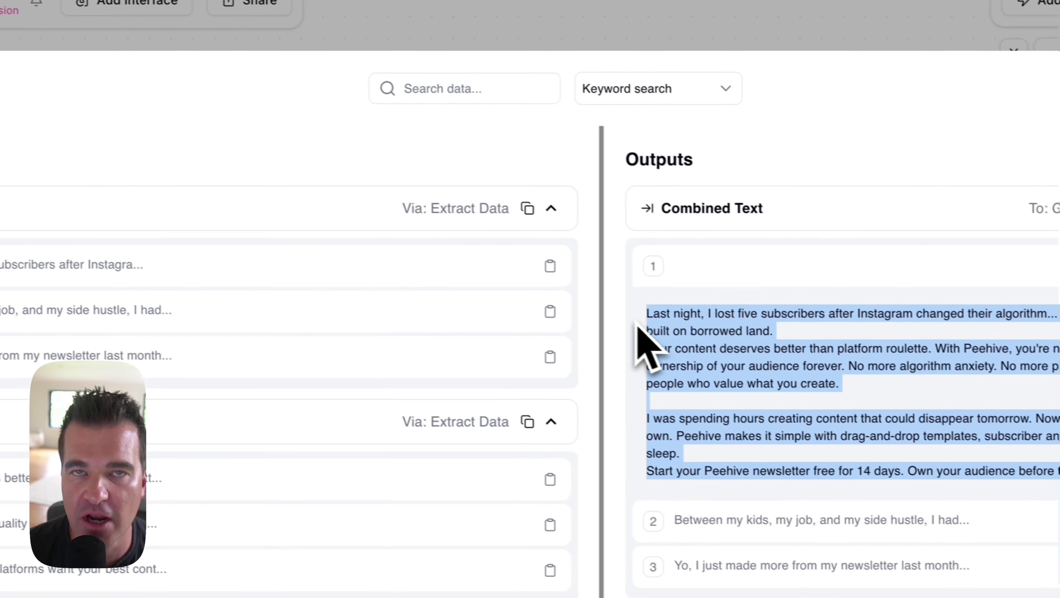
left_click(509, 279)
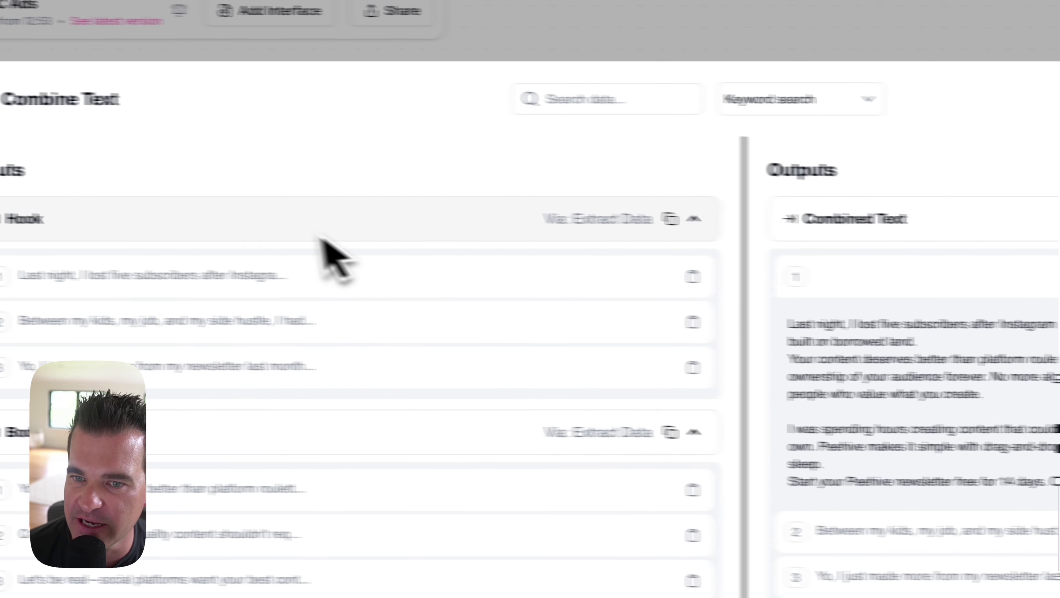
left_click(26, 269)
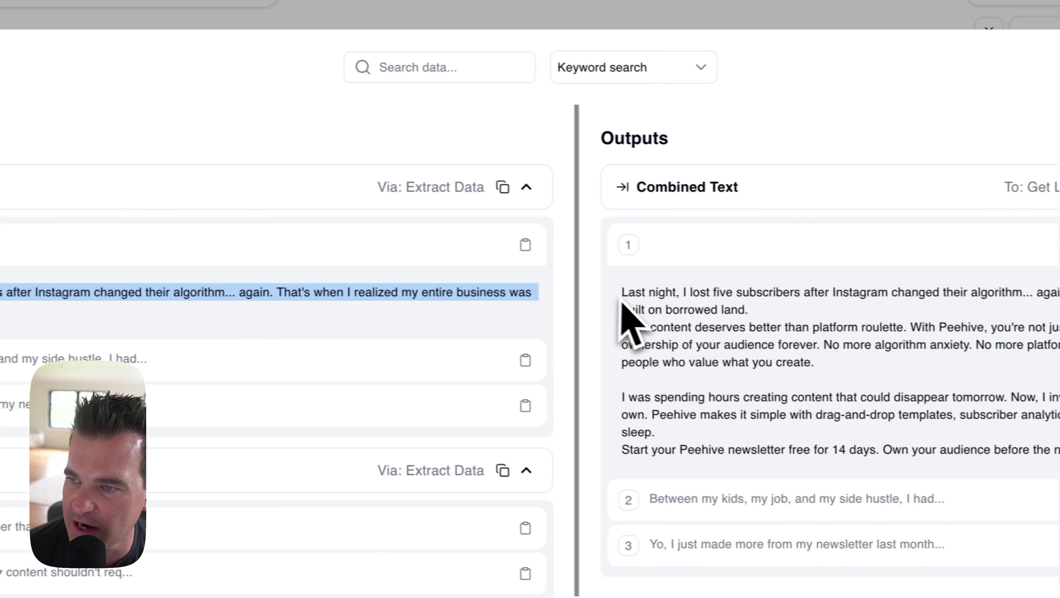
left_click_drag(896, 330, 1037, 358)
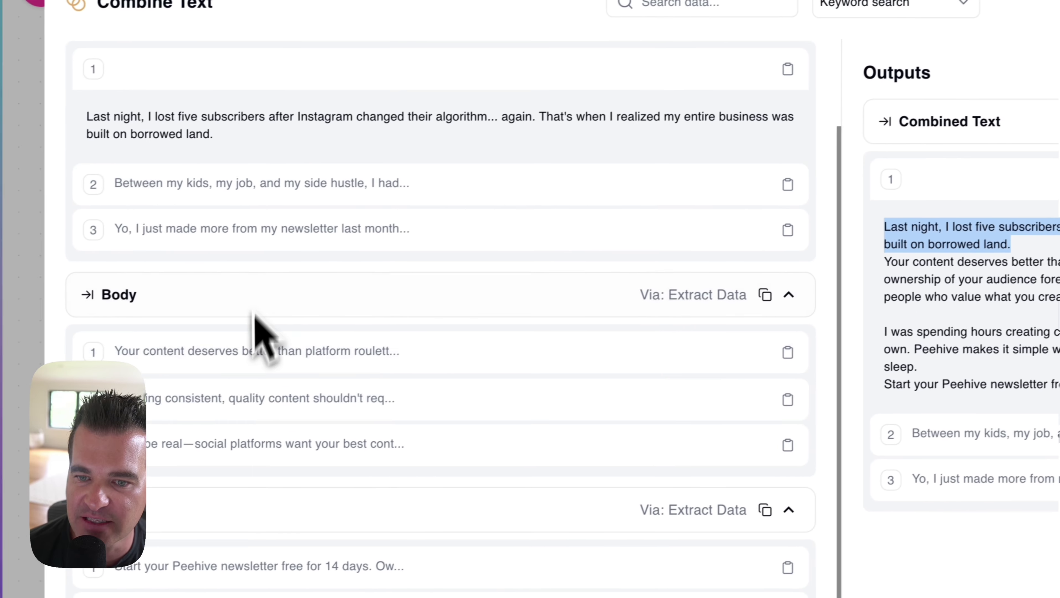
Step: Expand the first Body and Cta items and match each to its part of the first combined script
left_click(4, 526)
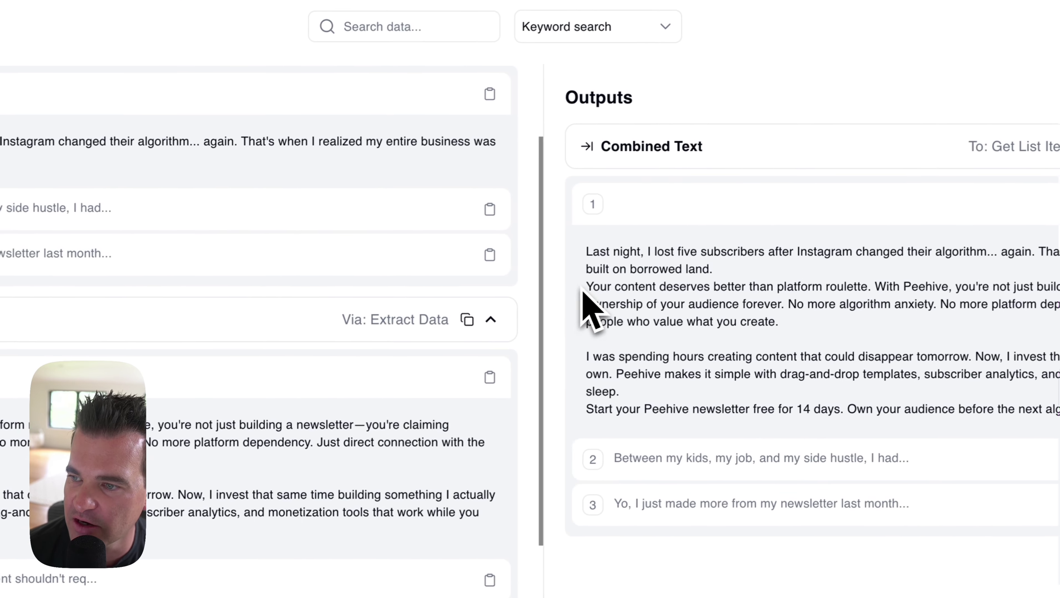
left_click_drag(897, 258, 1059, 258)
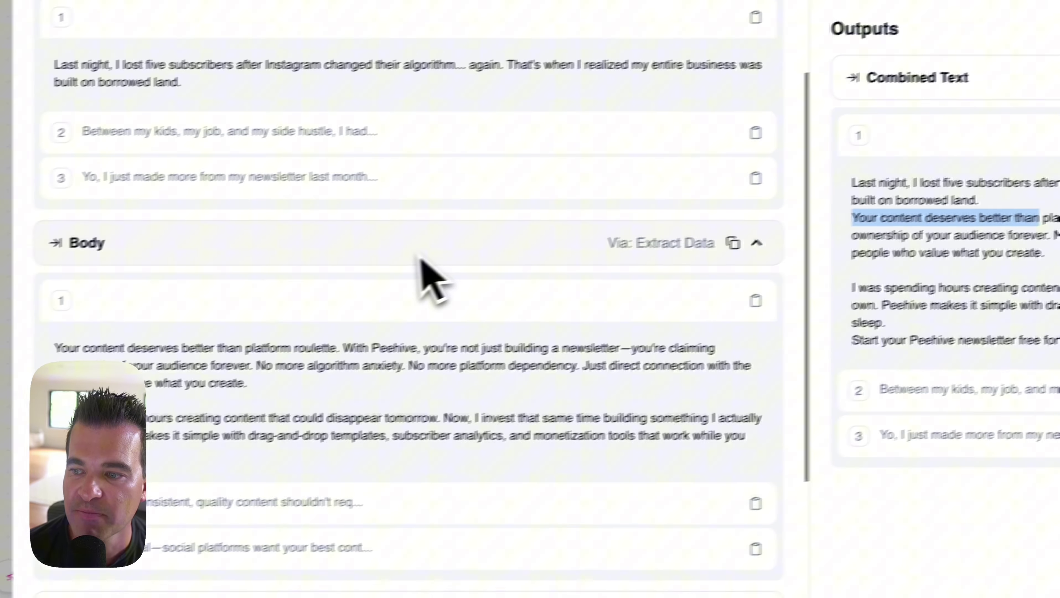
scroll(180, 357, "down", 5)
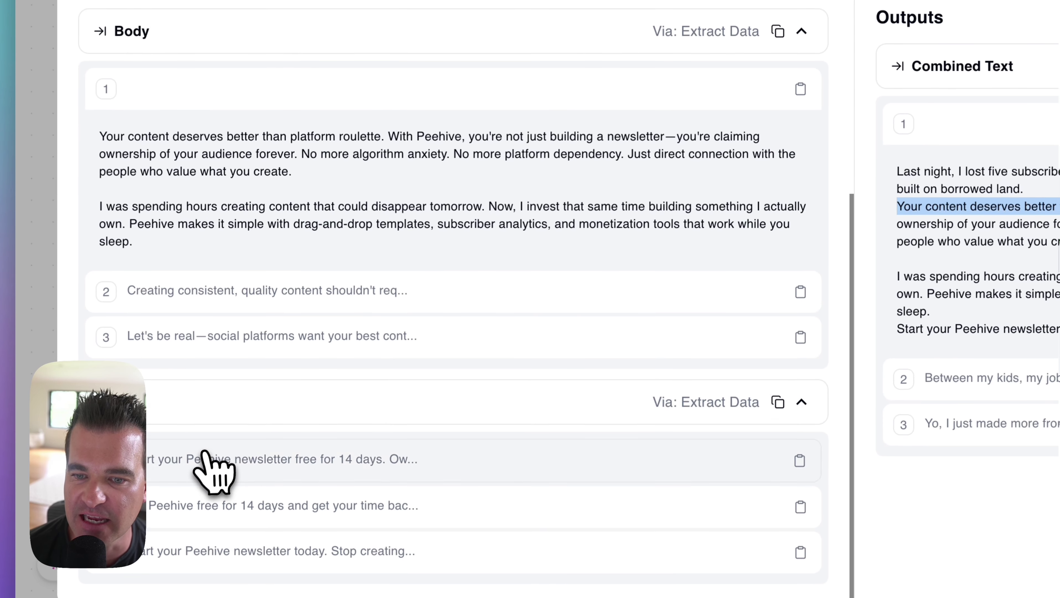
scroll(211, 473, "down", 3)
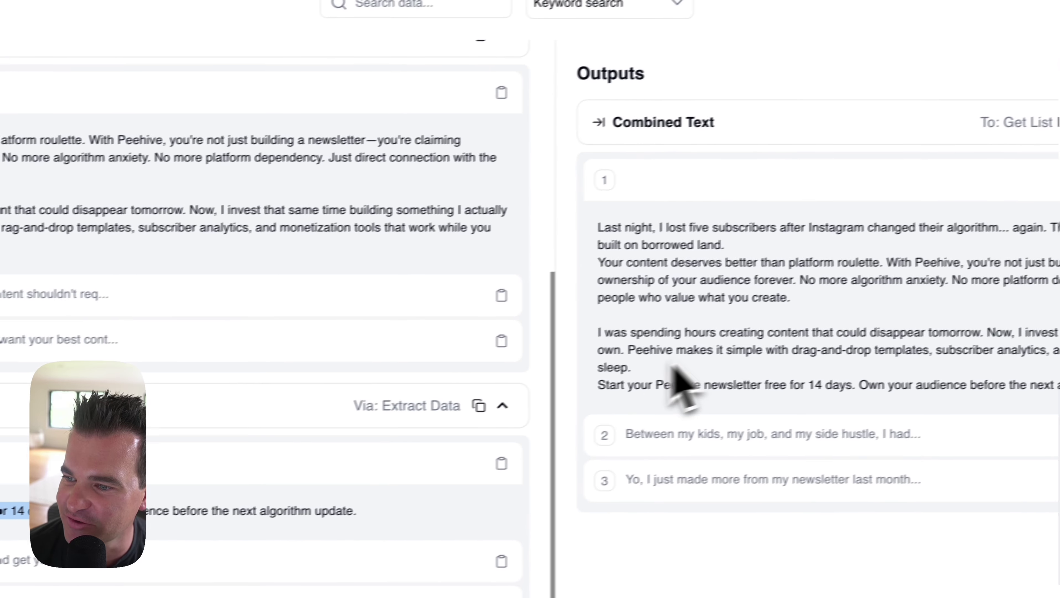
left_click_drag(566, 391, 792, 397)
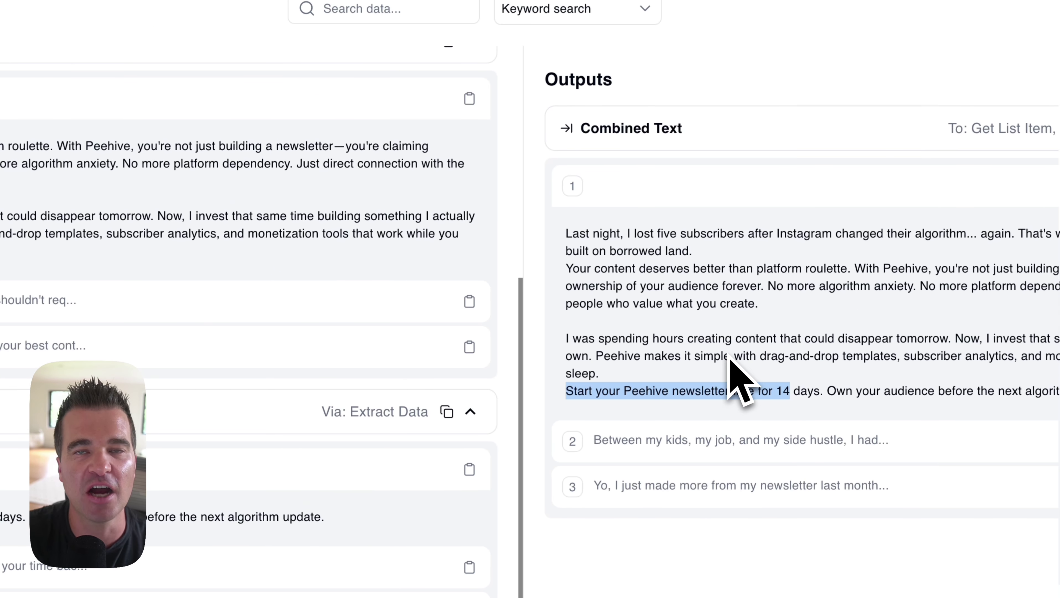
Step: Check the remaining Combined Text items, then close the Combine Text inputs and outputs
left_click(679, 184)
left_click(622, 184)
left_click(610, 245)
left_click(643, 486)
scroll(698, 502, "down", 3)
scroll(636, 313, "up", 5)
left_click(639, 188)
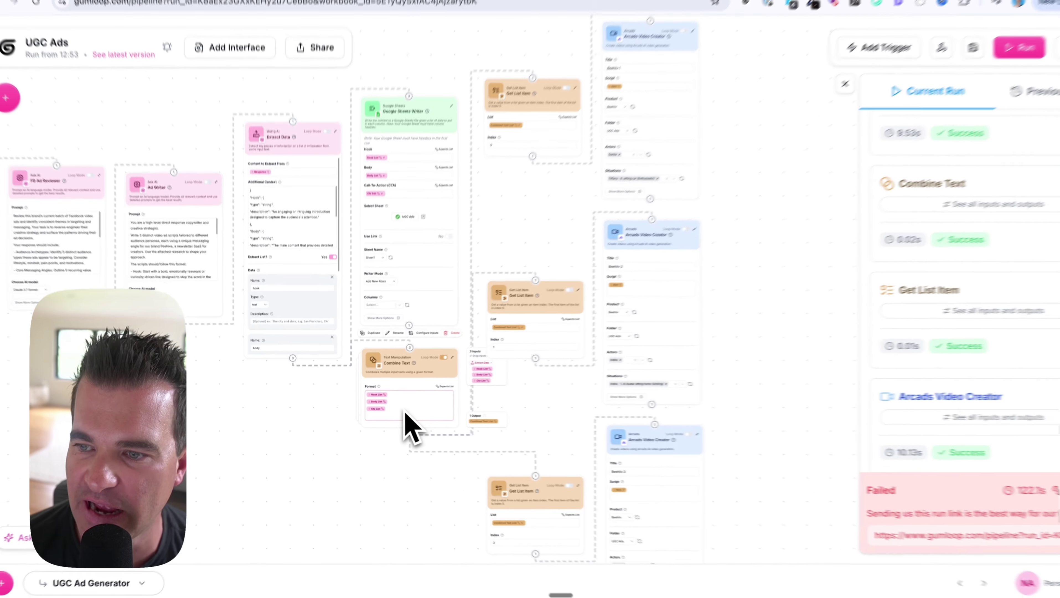
Step: Trace the Combined Text List output from the Combine Text node to the Get List Item nodes
scroll(487, 185, "up", 5)
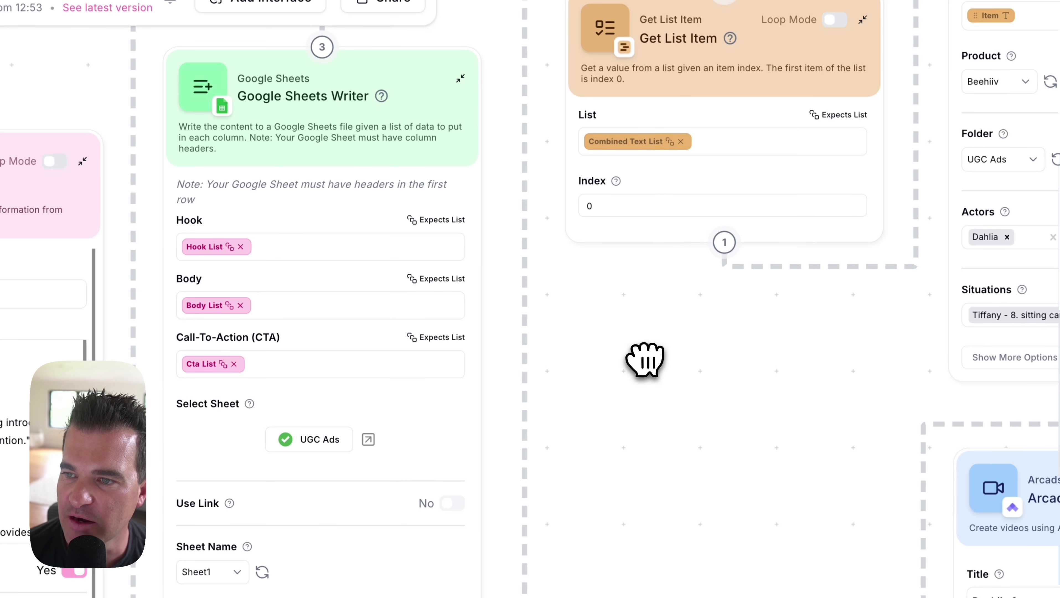
left_click_drag(645, 360, 655, 97)
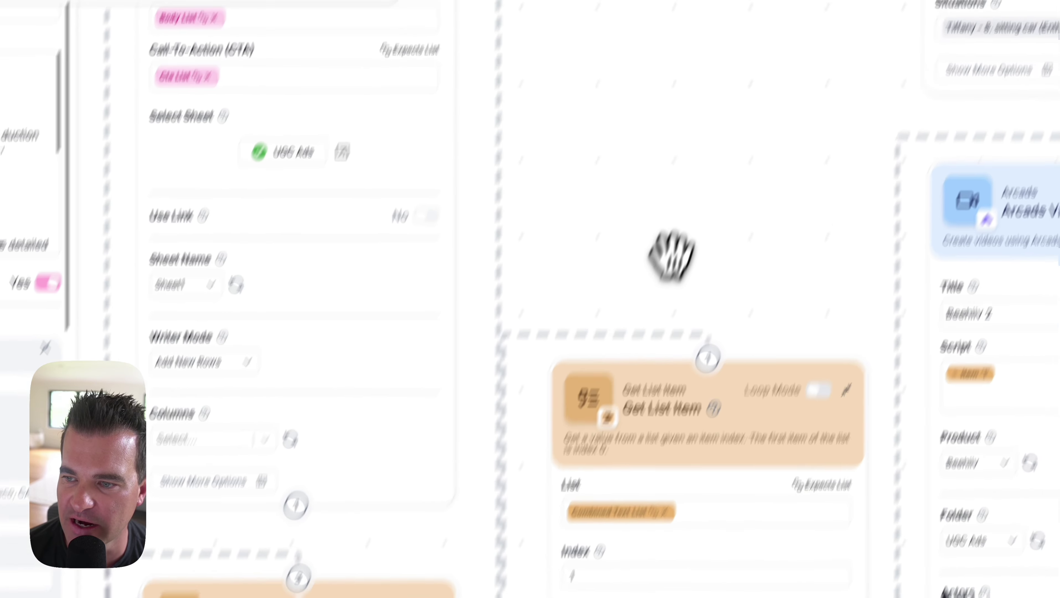
left_click_drag(669, 254, 673, 52)
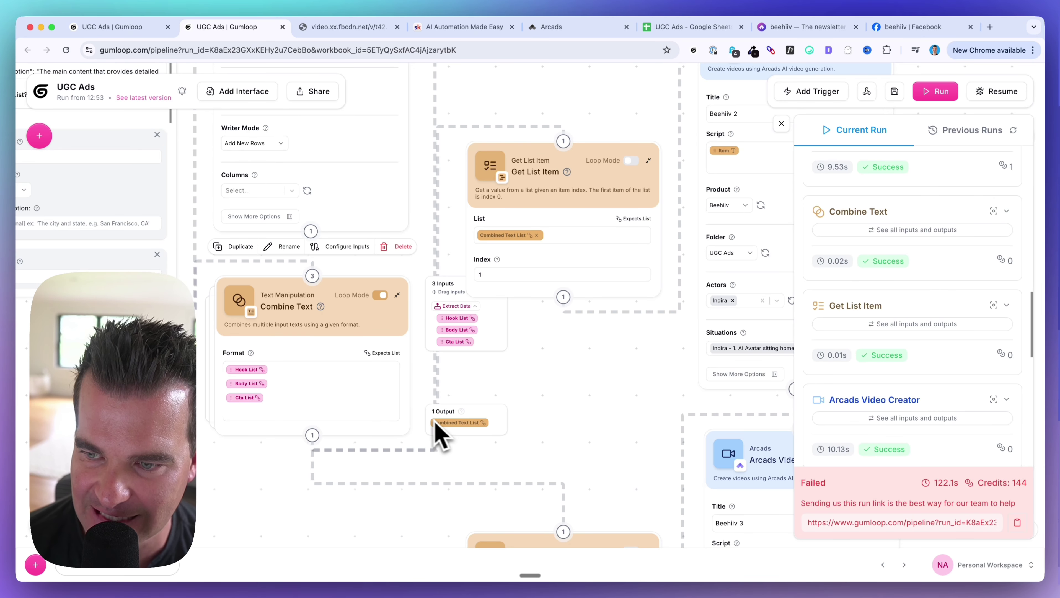
scroll(494, 284, "down", 5)
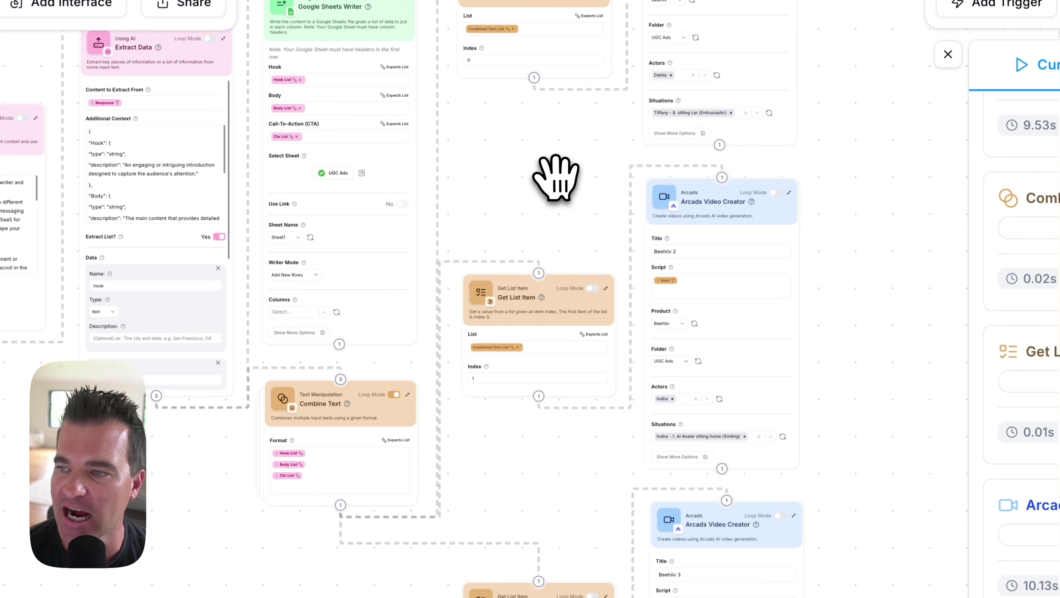
Step: Inspect the first Get List Item node and read the help for its Index setting
mouse_move(527, 184)
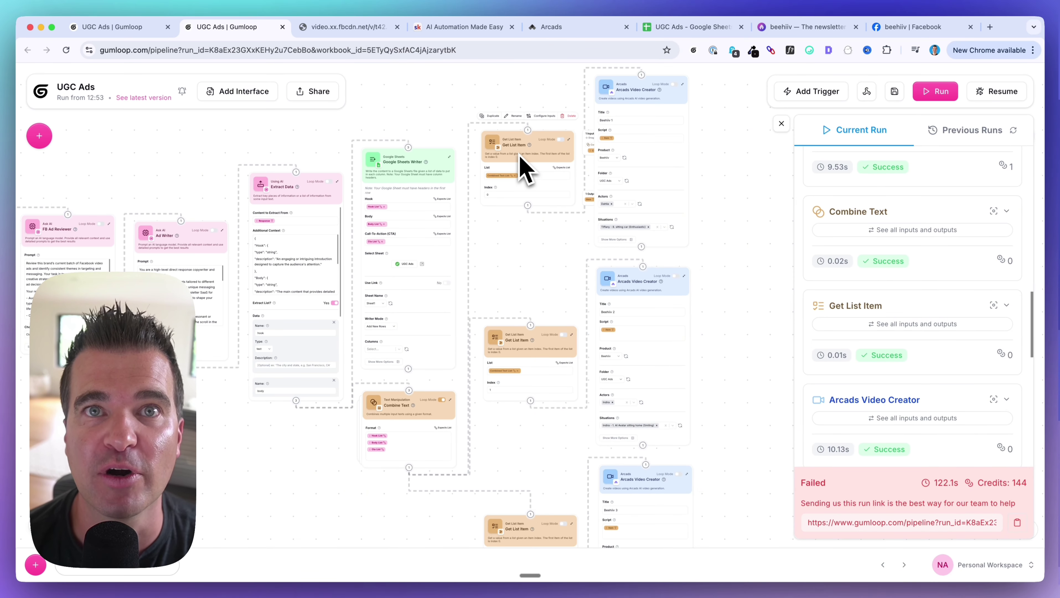
scroll(520, 213, "up", 3)
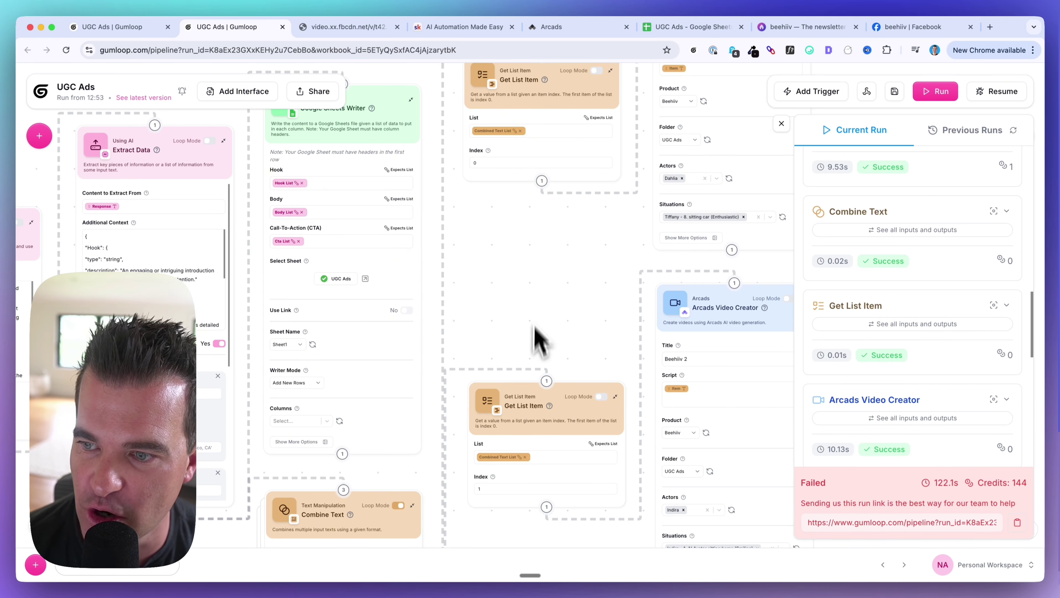
scroll(538, 326, "down", 3)
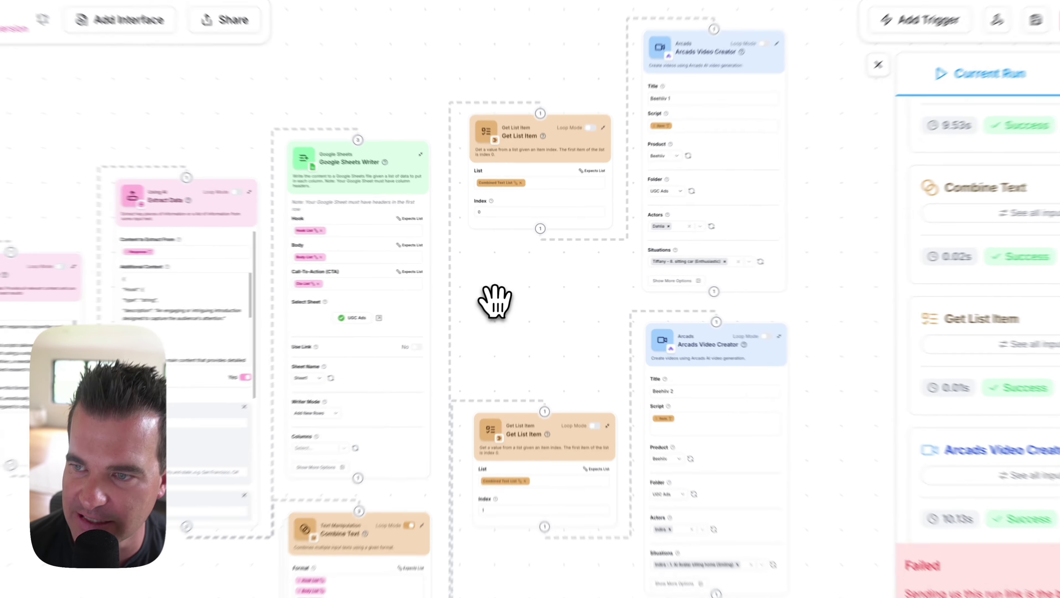
left_click_drag(515, 293, 496, 318)
scroll(504, 378, "up", 3)
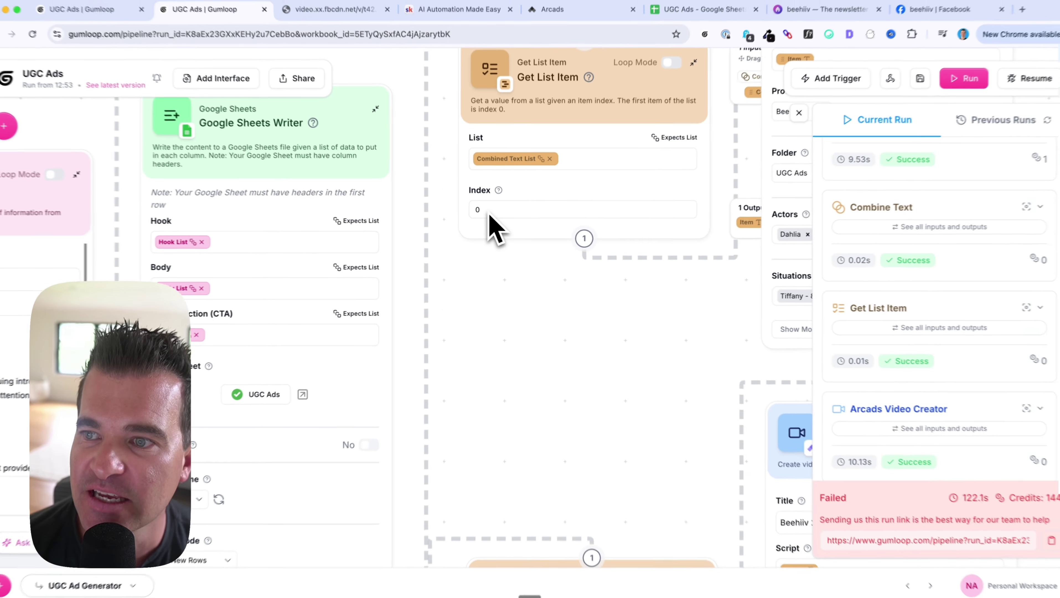
mouse_move(502, 195)
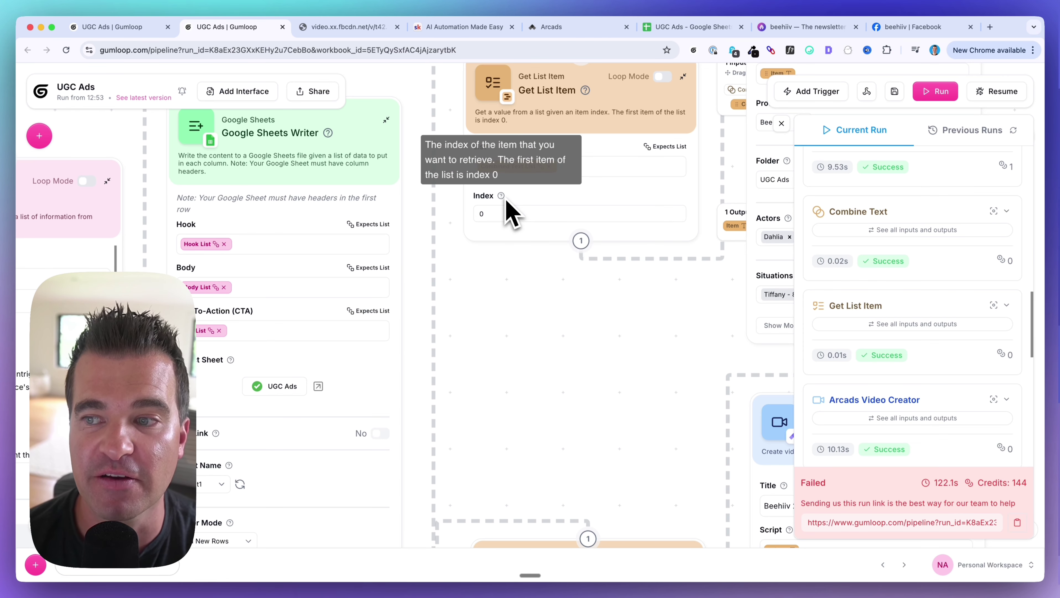
Step: Inspect the second Get List Item node and read the help for its Index setting
scroll(508, 302, "down", 2)
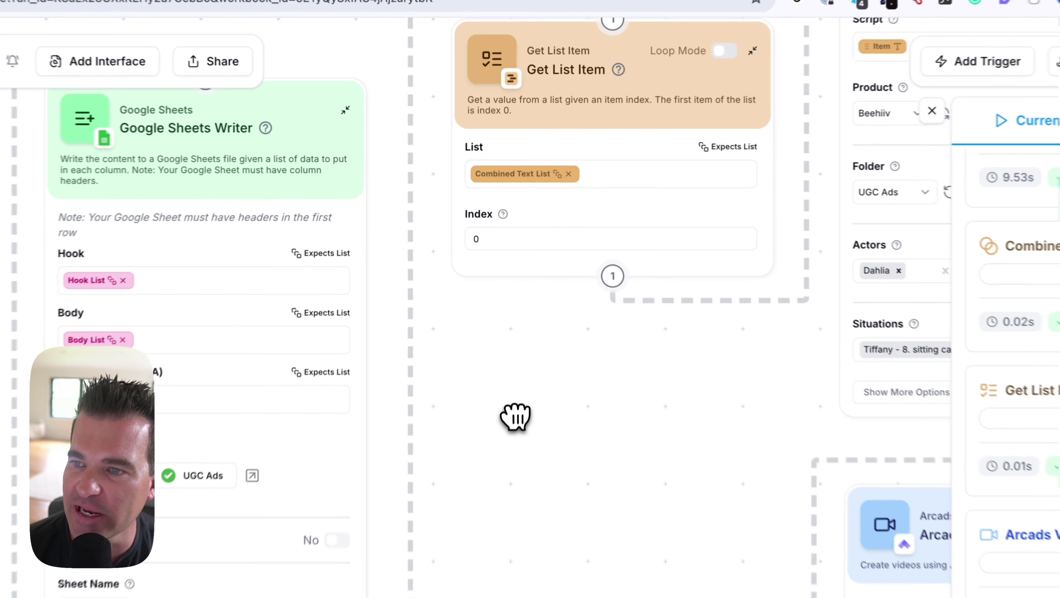
scroll(530, 316, "down", 5)
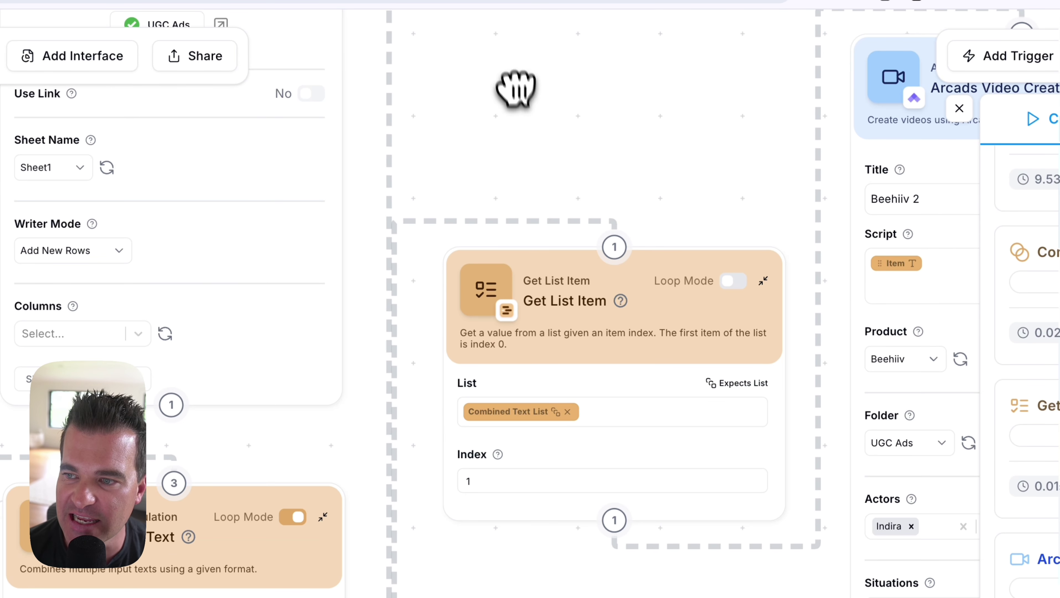
mouse_move(517, 449)
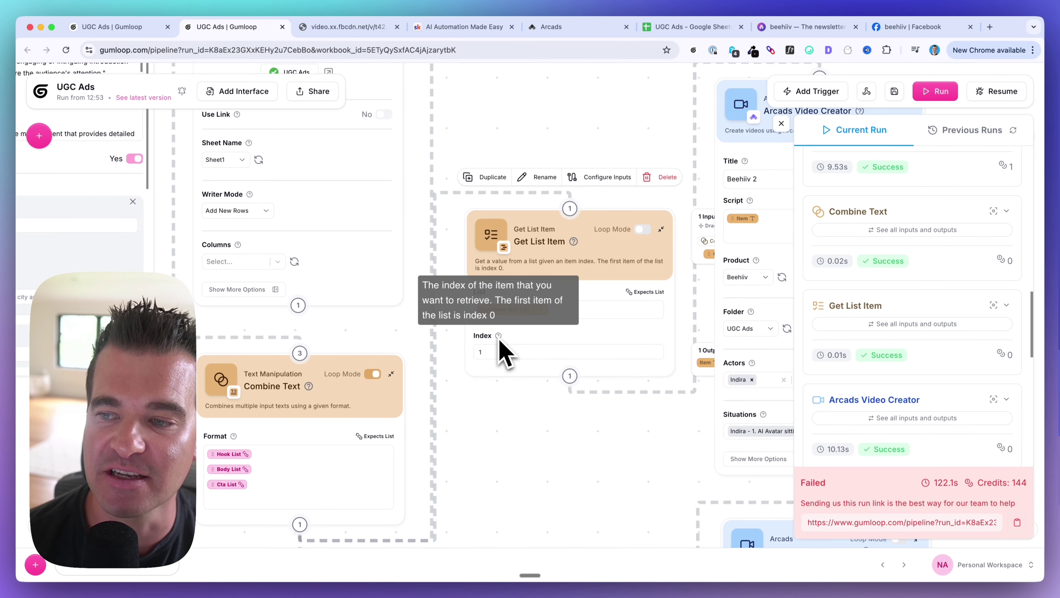
scroll(505, 352, "down", 5)
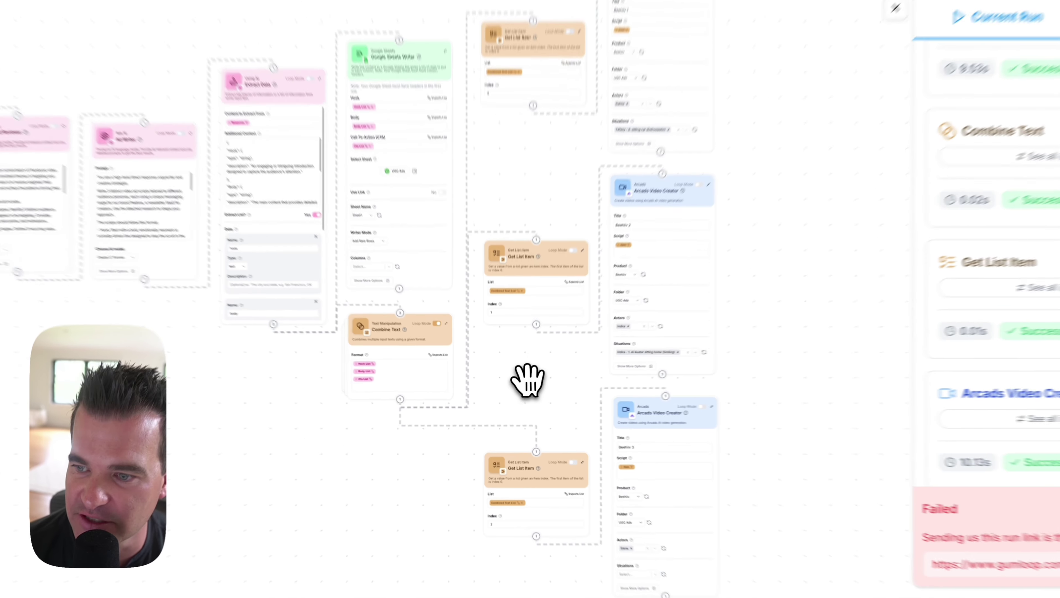
Step: Check the third Get List Item node's Index and trace each Get List Item node to its Arcads Video Creator node
left_click_drag(536, 385, 516, 298)
left_click(525, 320)
scroll(527, 328, "up", 5)
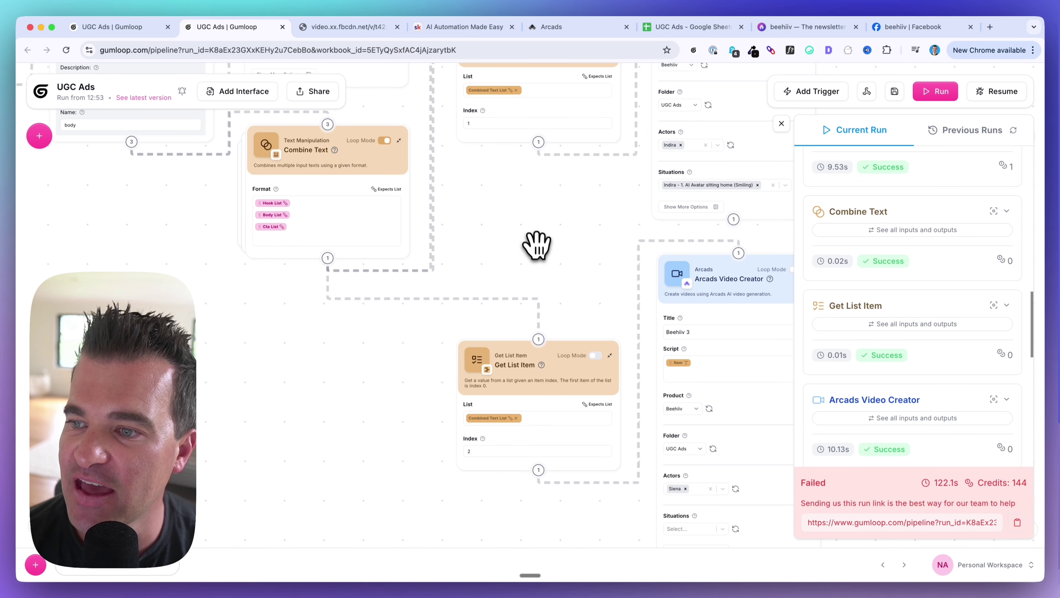
scroll(536, 243, "down", 4)
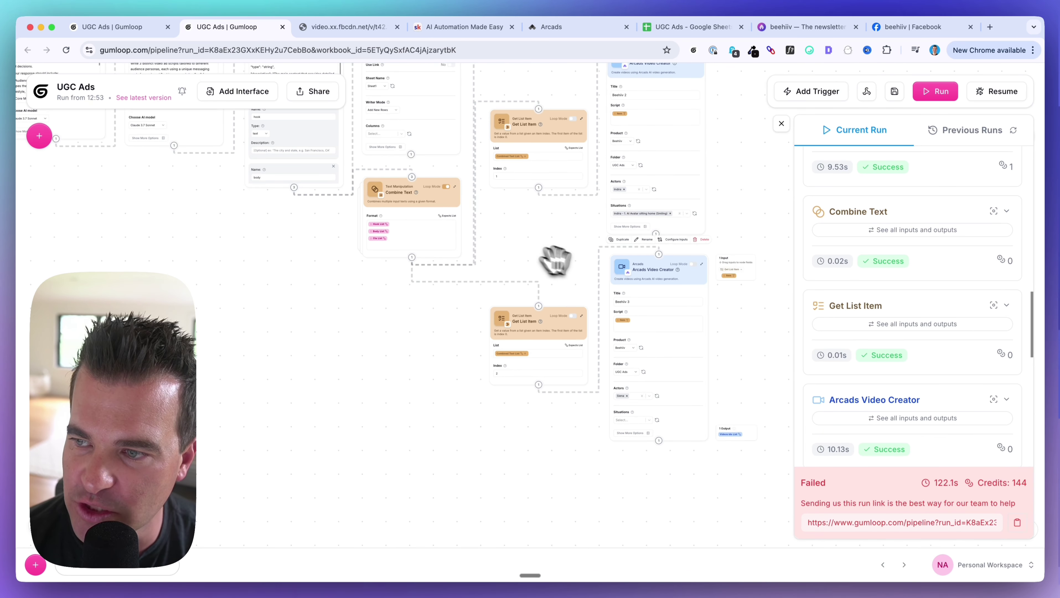
scroll(523, 253, "down", 2)
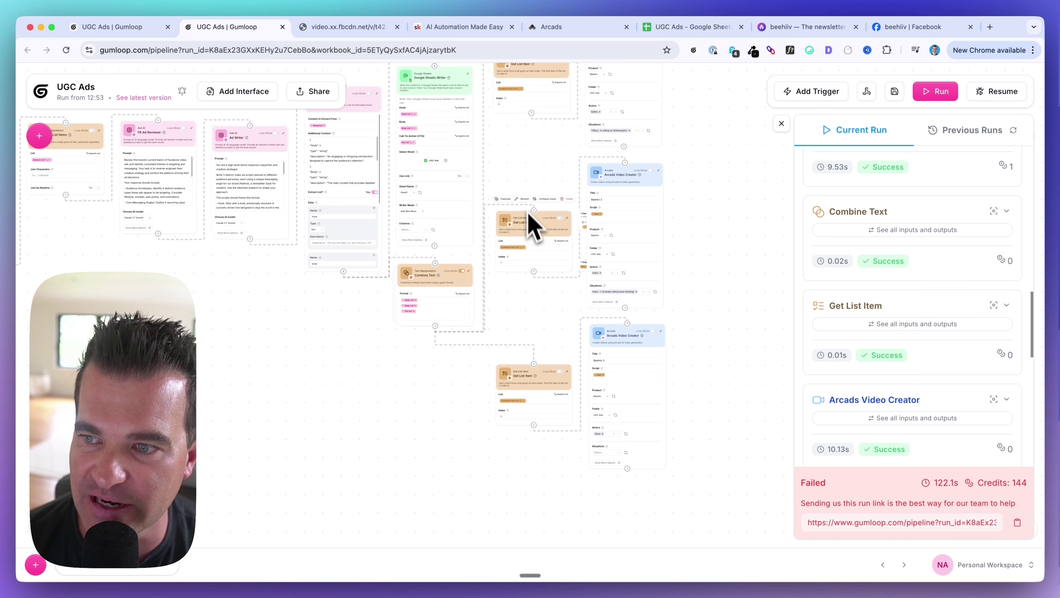
scroll(520, 468, "up", 5)
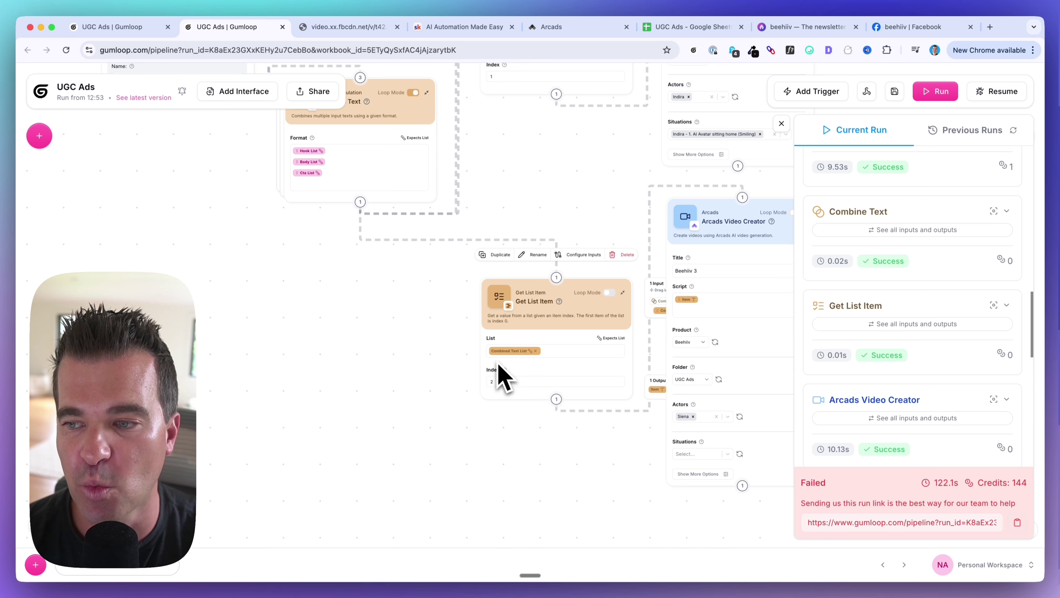
scroll(499, 365, "down", 5)
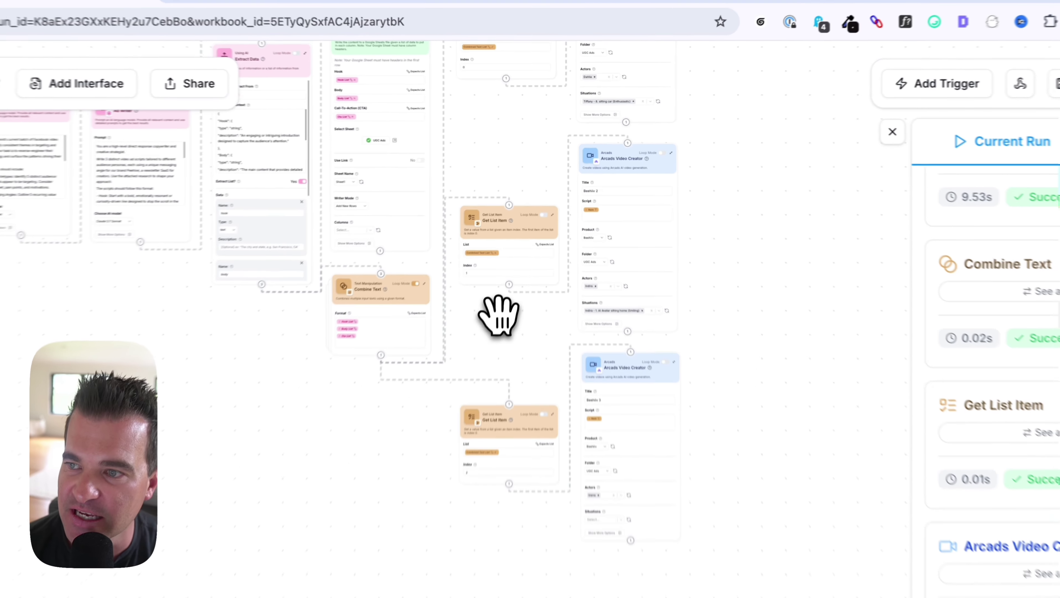
left_click_drag(526, 245, 510, 321)
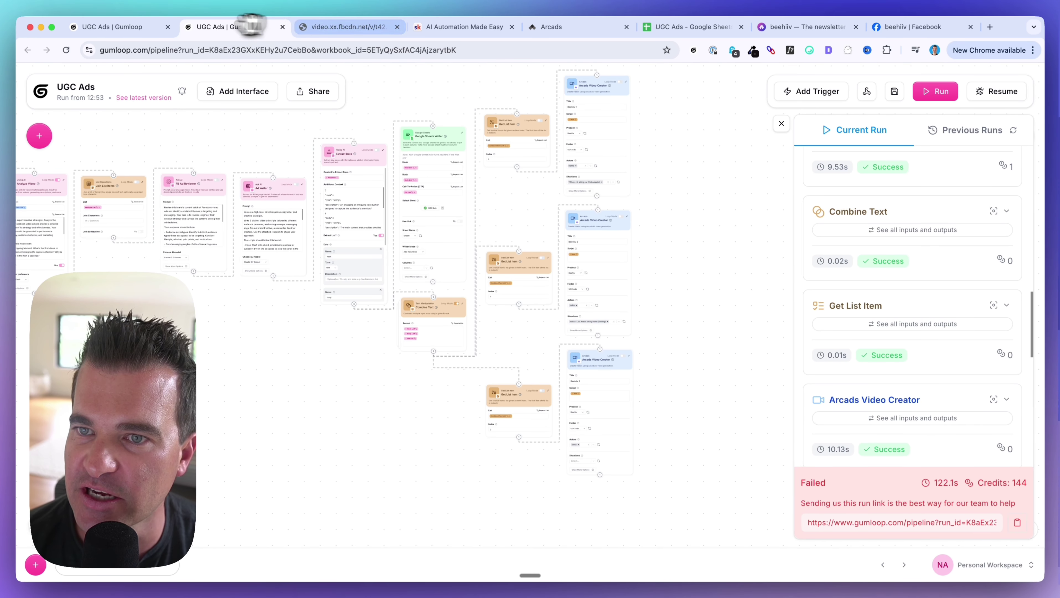
Step: Open all inputs and outputs of a Get List Item entry in the current run
scroll(908, 293, "down", 1)
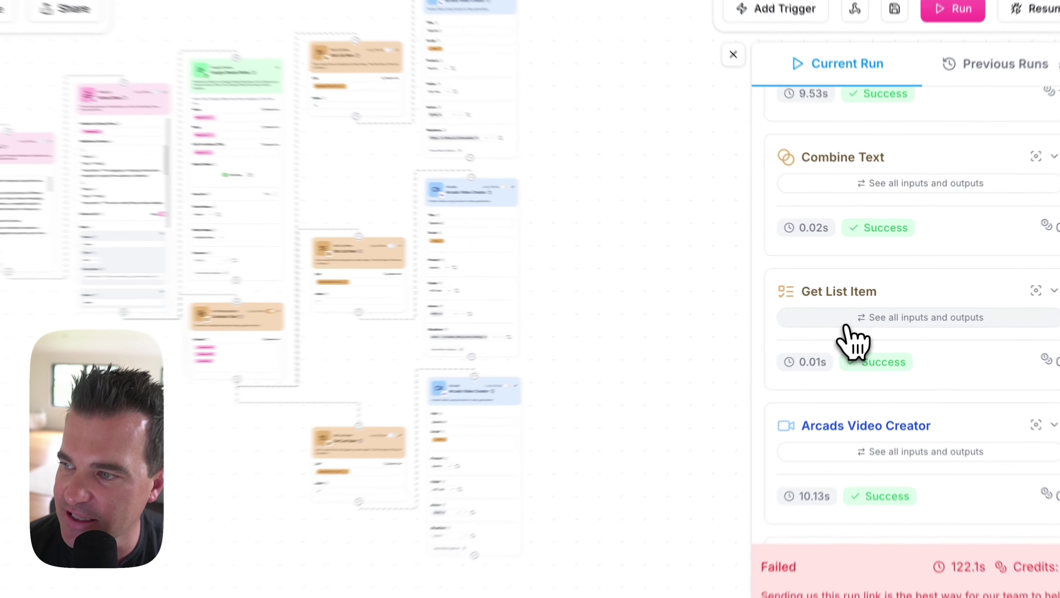
left_click(846, 322)
key("Escape")
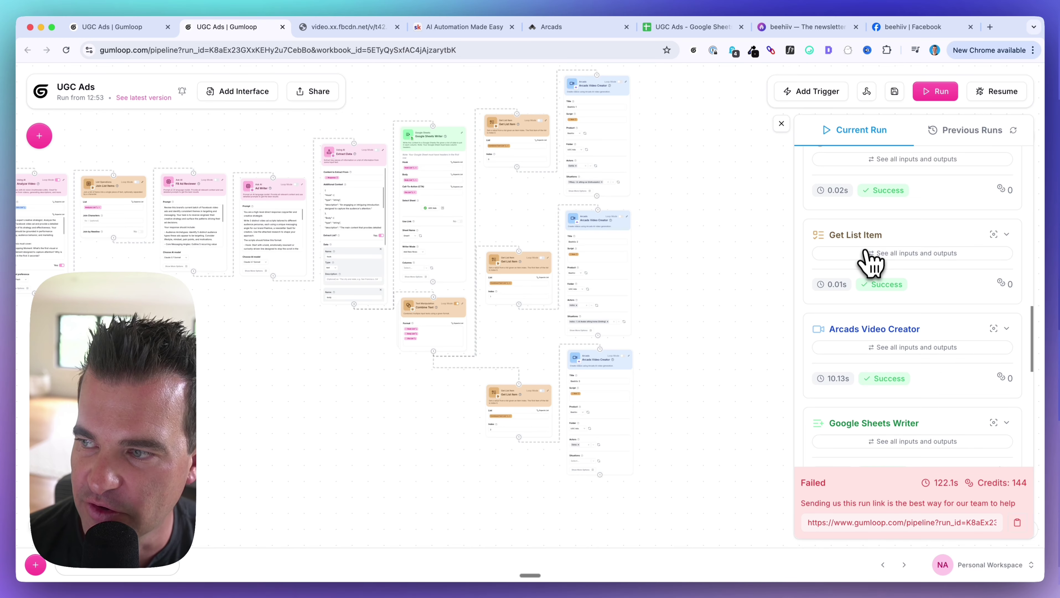
scroll(850, 247, "down", 6)
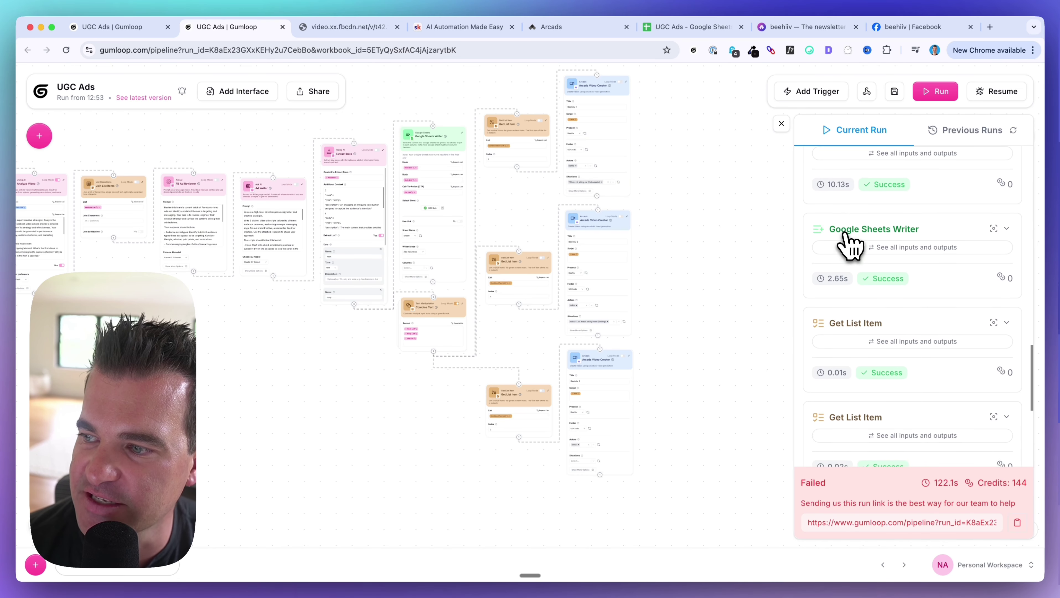
scroll(854, 302, "down", 4)
left_click(858, 350)
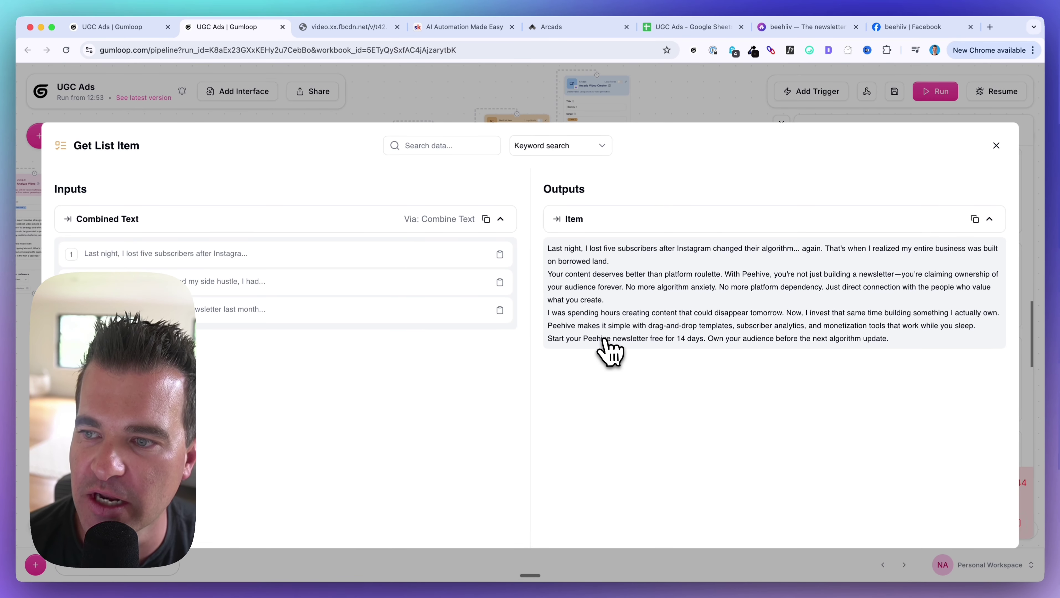
Step: Expand the first Combined Text input, compare its script with the Item output, and close the details
left_click(261, 260)
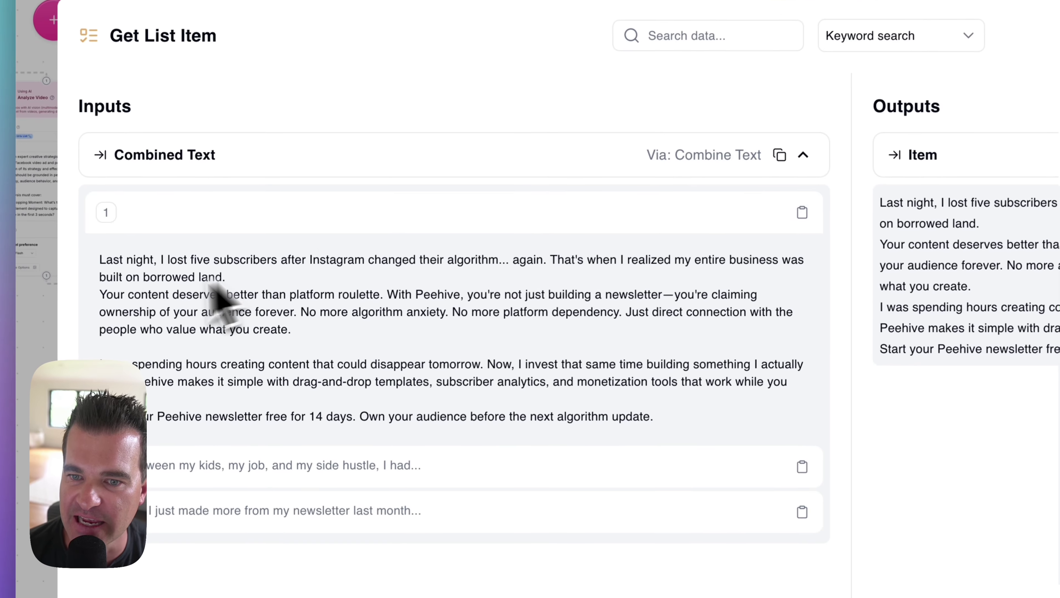
left_click_drag(104, 269, 475, 409)
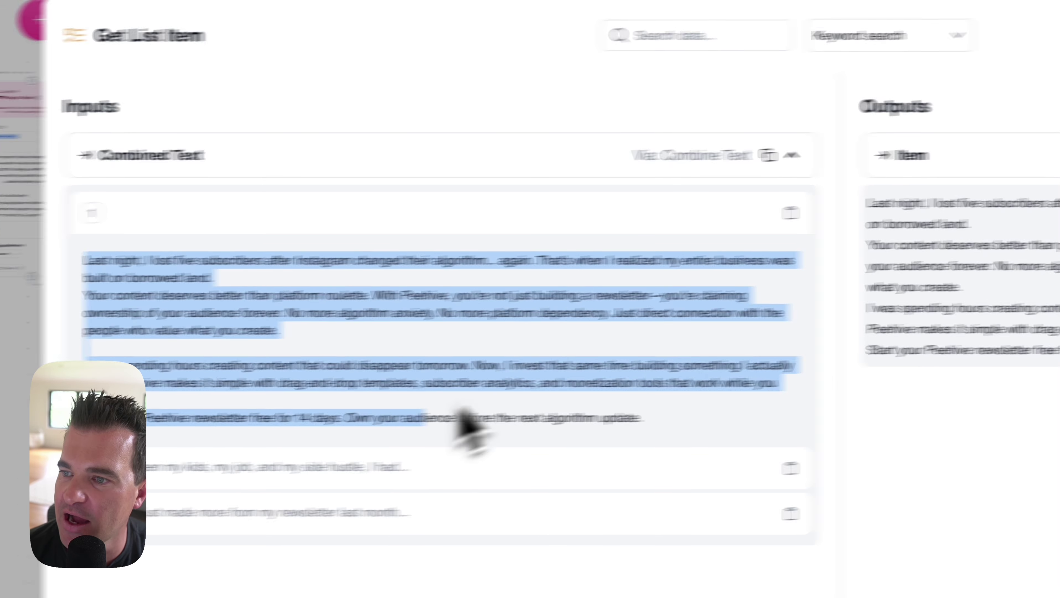
left_click(946, 402)
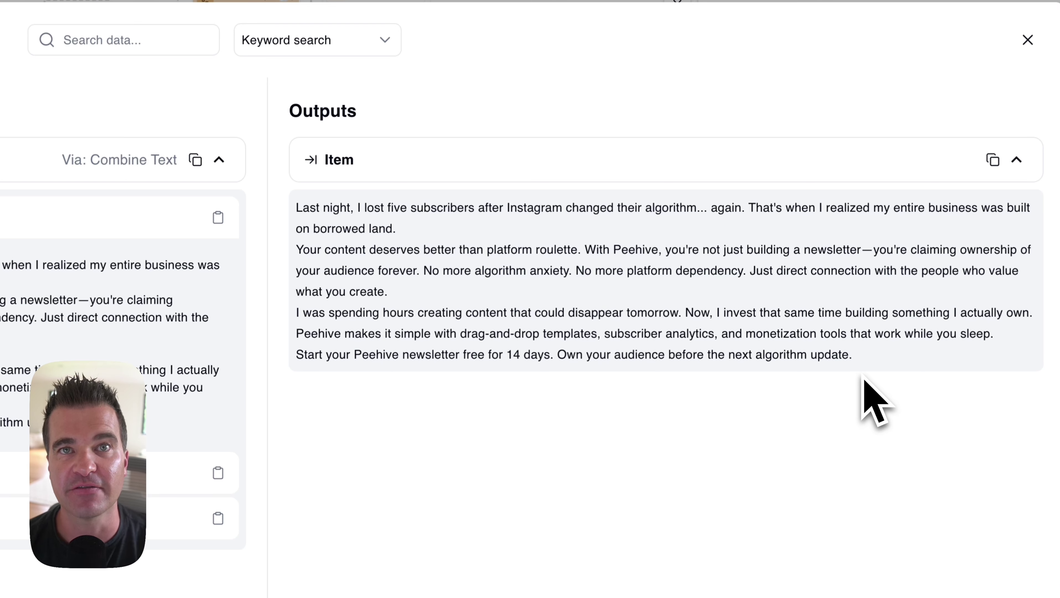
left_click(17, 217)
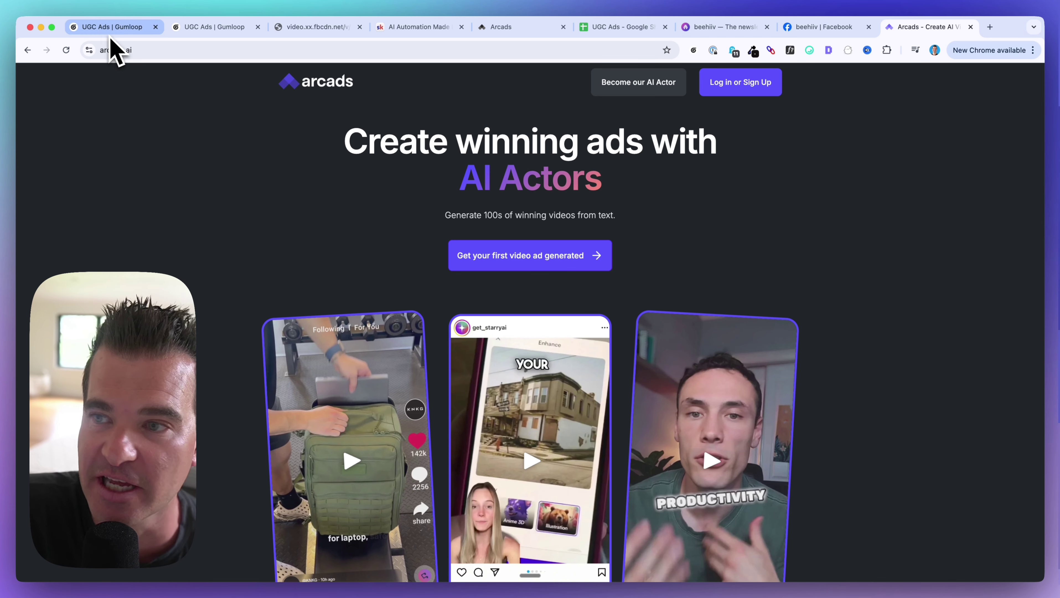
Step: Switch to the Arcads dashboard and review the workspace's products and the UGC Ads folder
scroll(142, 218, "down", 2)
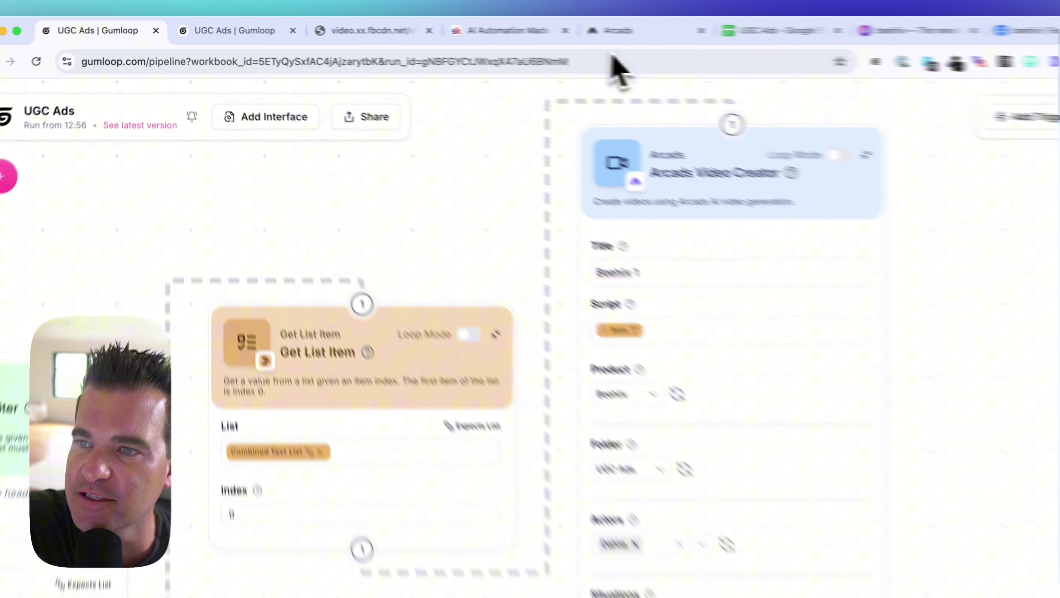
left_click(613, 30)
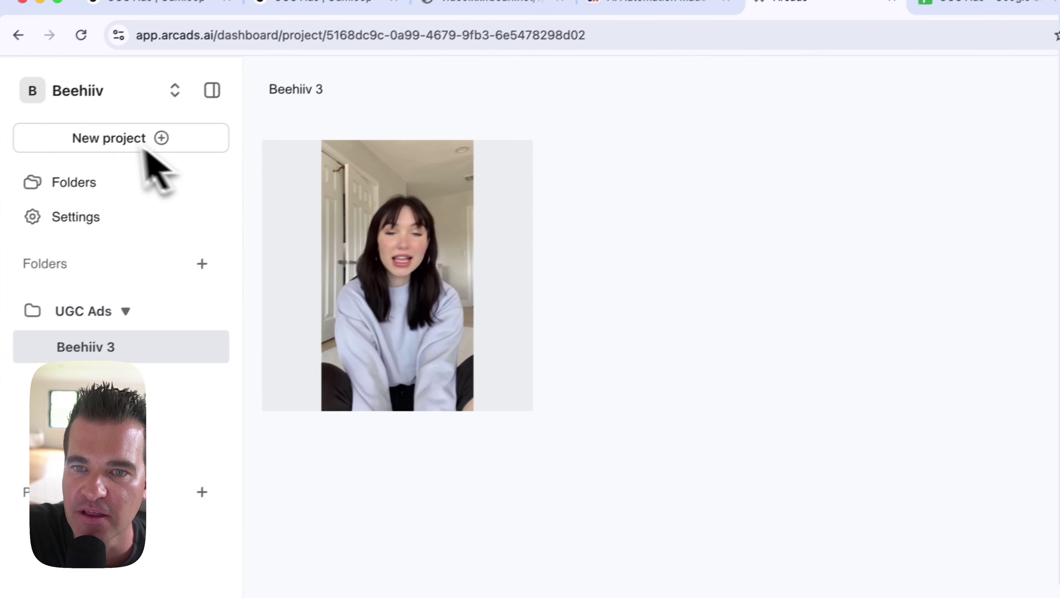
left_click(169, 96)
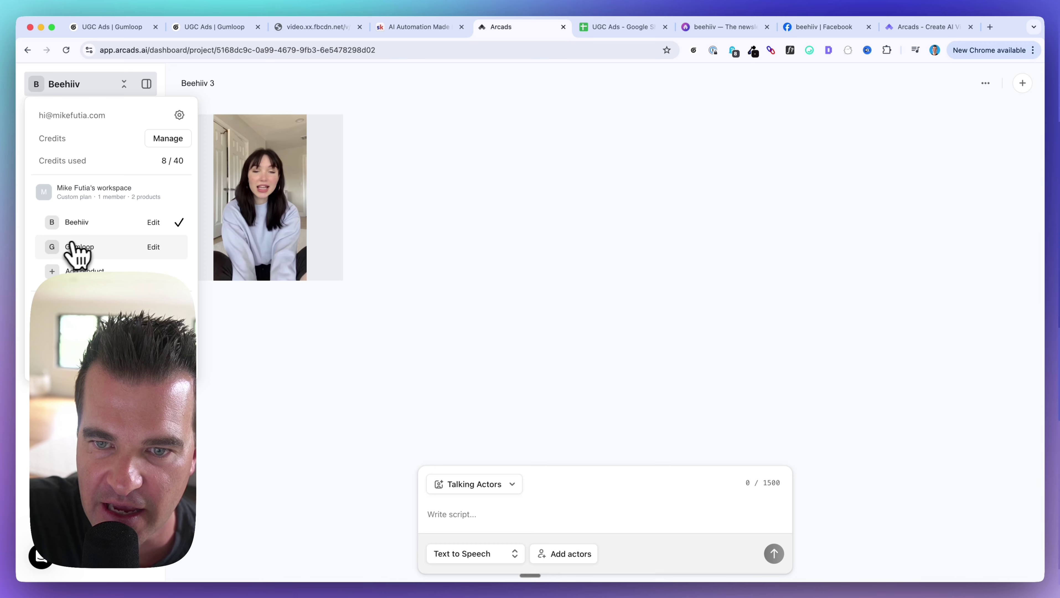
left_click(236, 339)
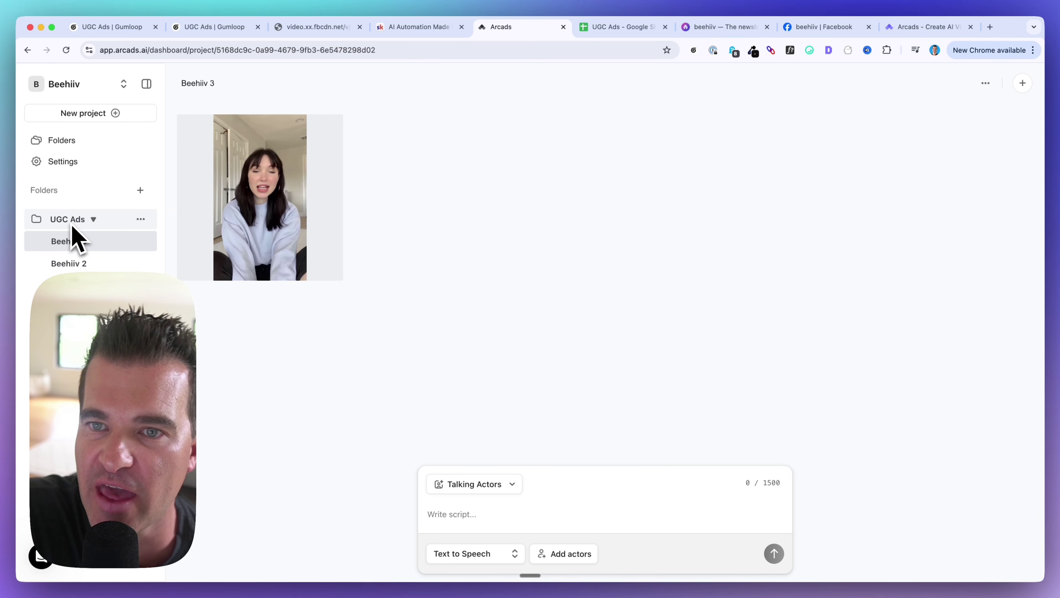
Step: Return to the Gumloop workflow and review the first Arcads Video Creator node's title, script, product and folder settings
left_click(118, 28)
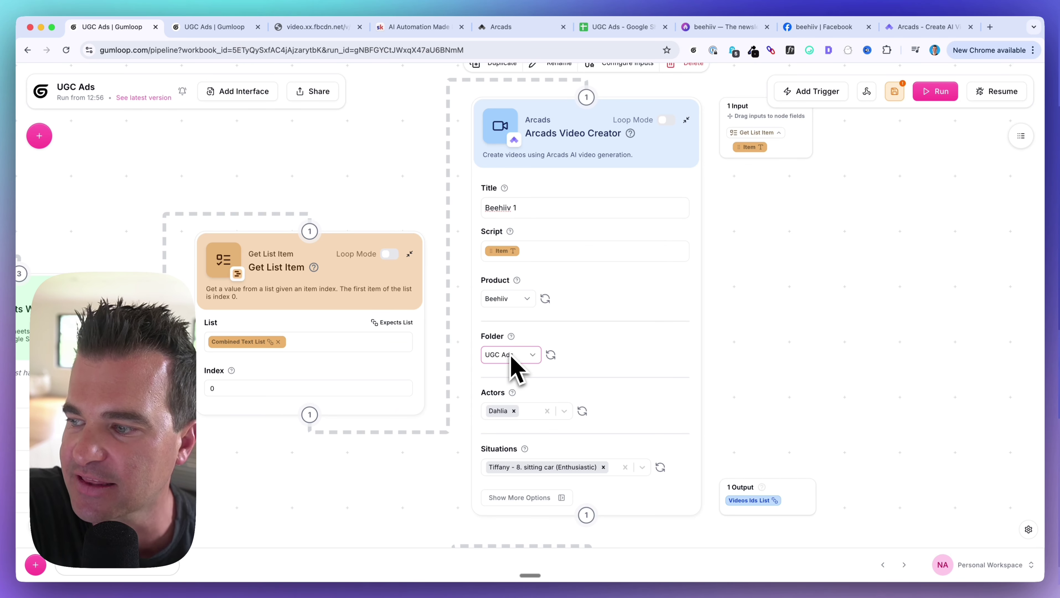
scroll(376, 205, "down", 5)
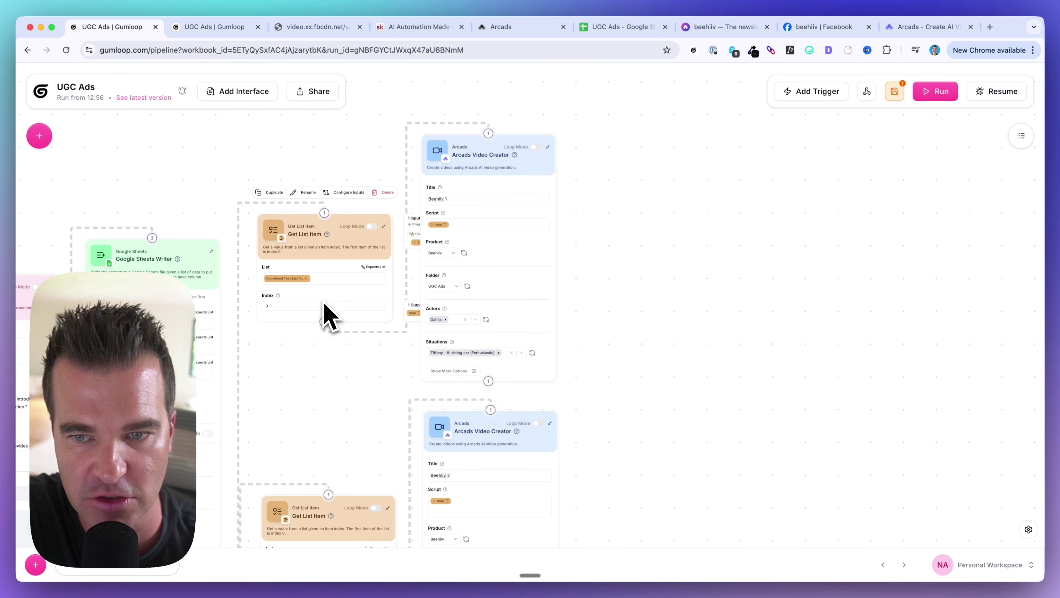
scroll(482, 173, "up", 3)
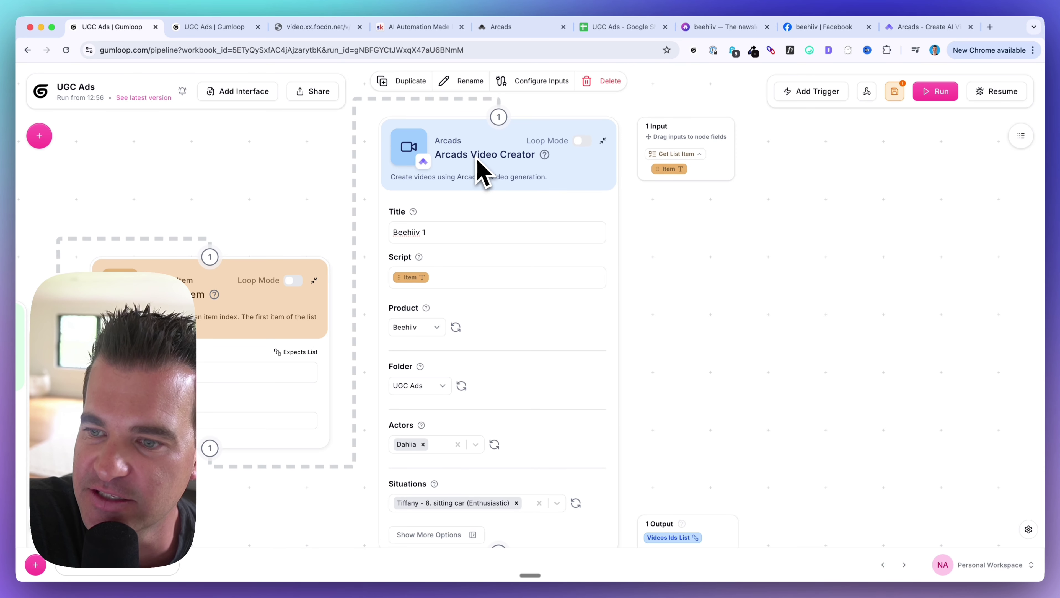
left_click(421, 231)
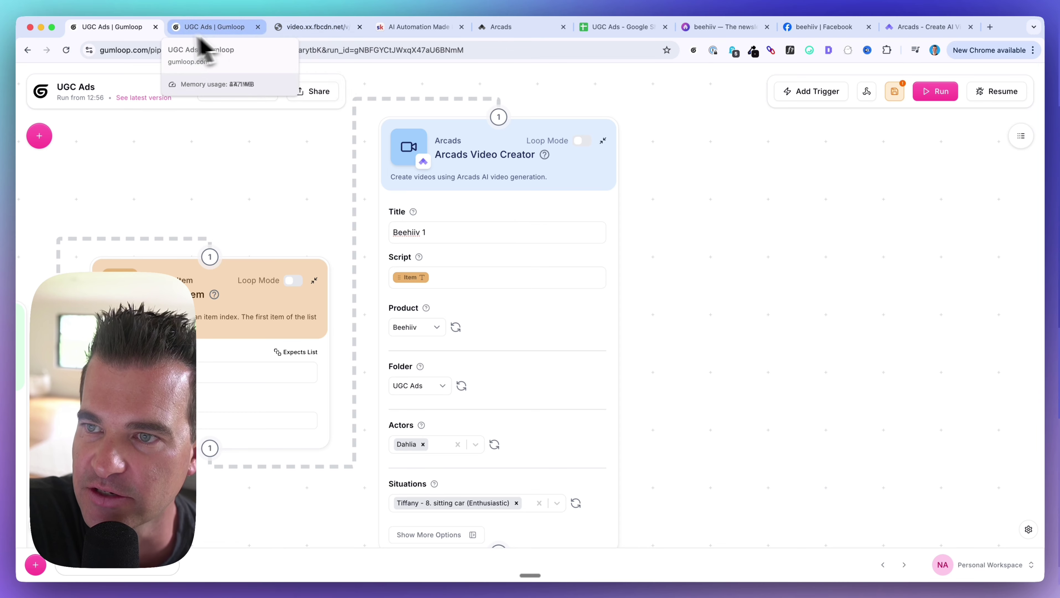
Step: Place the Arcads browser tab beside the first Gumloop tab, and highlight the Arcads Video Creator title in Gumloop
left_click_drag(557, 28, 279, 29)
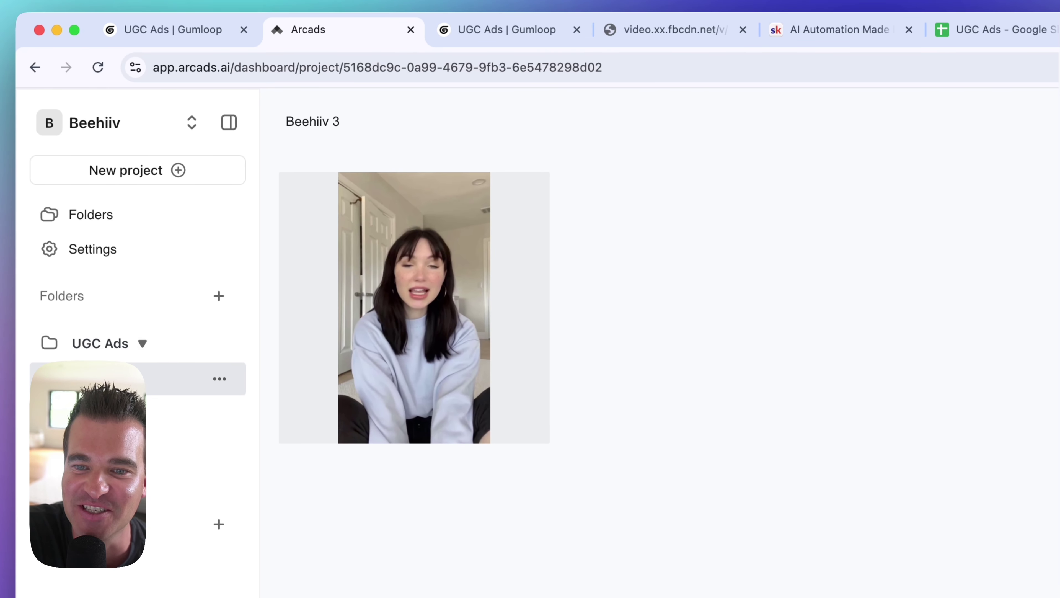
left_click(167, 29)
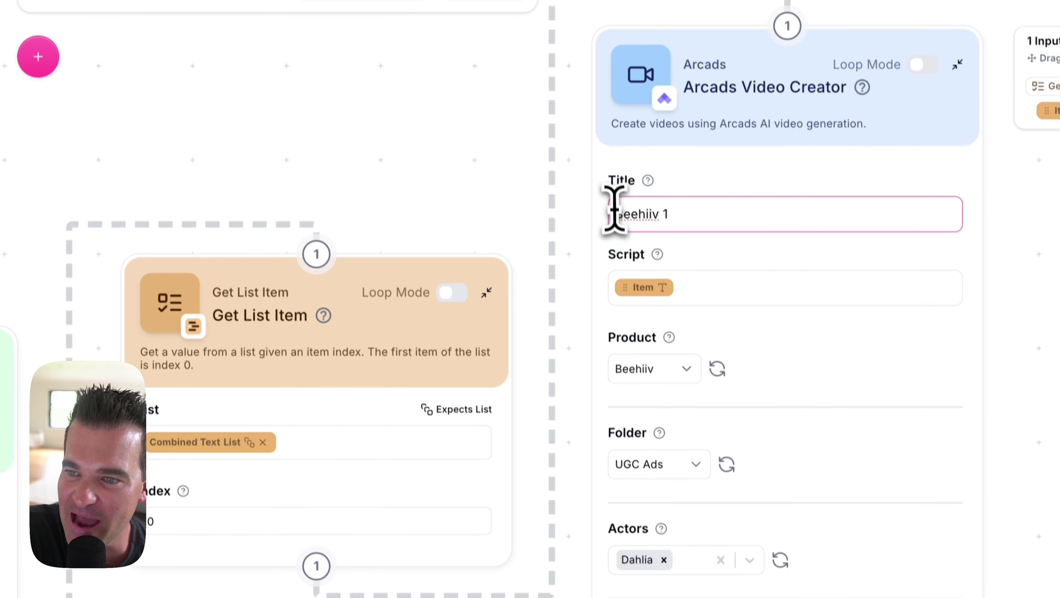
left_click_drag(614, 211, 688, 206)
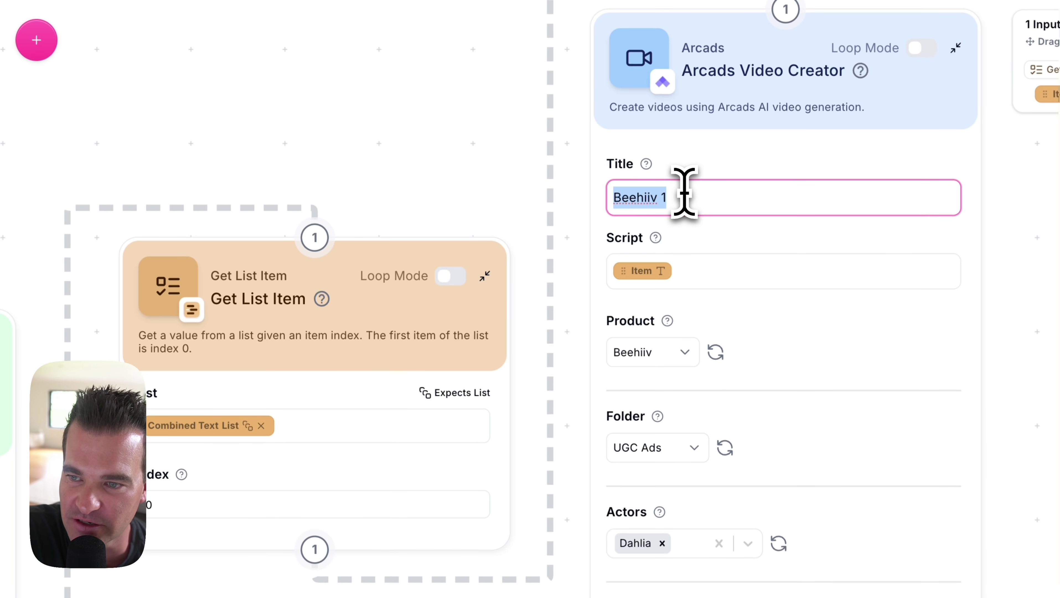
mouse_move(661, 254)
mouse_move(279, 379)
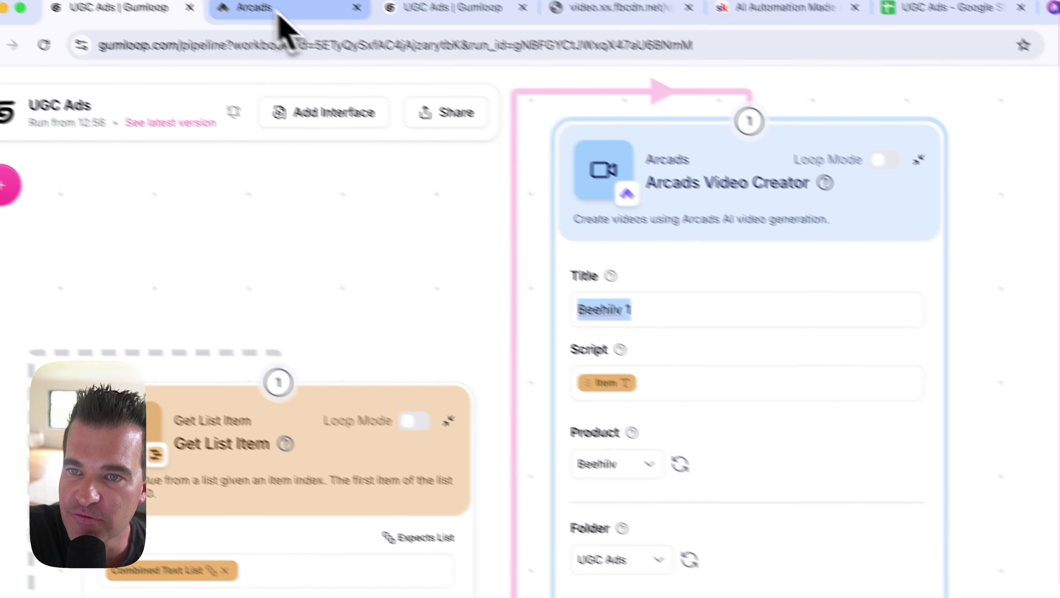
Step: Check the Arcads workspace's product list against the Product setting of the Gumloop Arcads Video Creator node
left_click(279, 28)
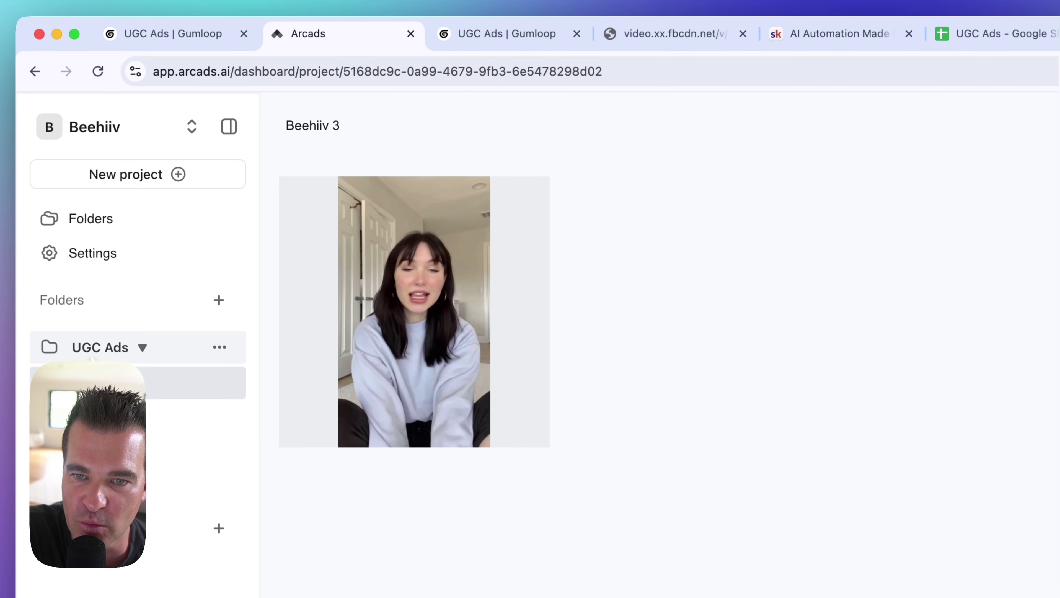
left_click(186, 138)
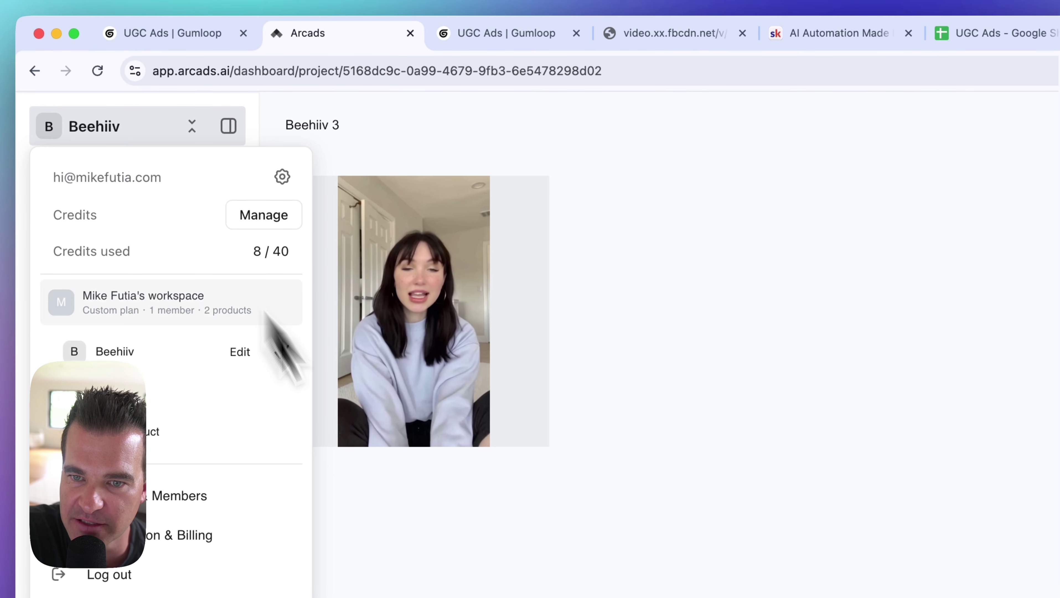
left_click(450, 533)
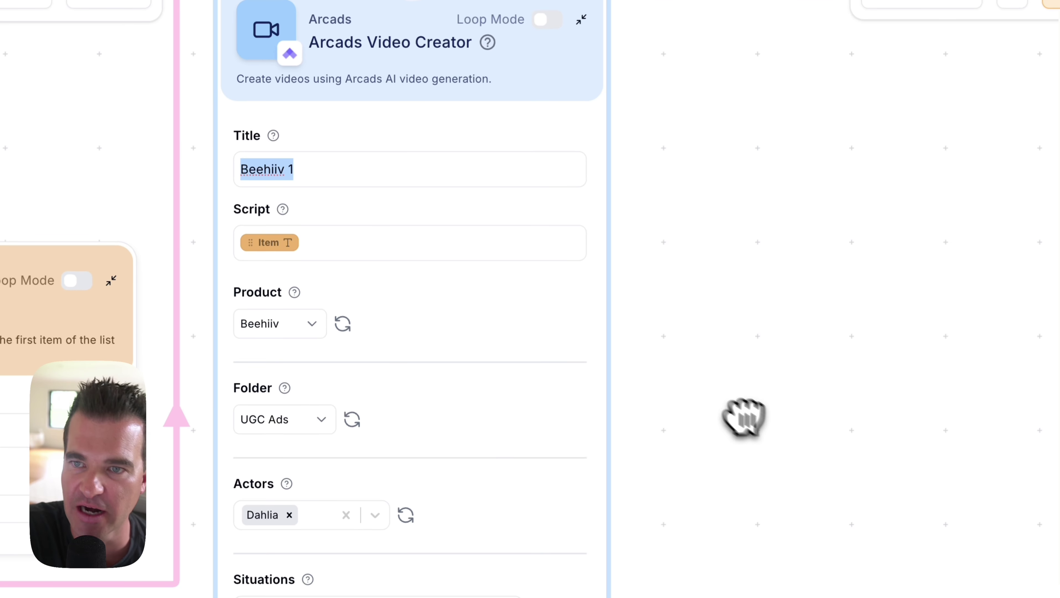
Step: Switch to Arcads, open the Beehiiv 2 project's actor selection, and preview several actors in the first row
left_click(249, 27)
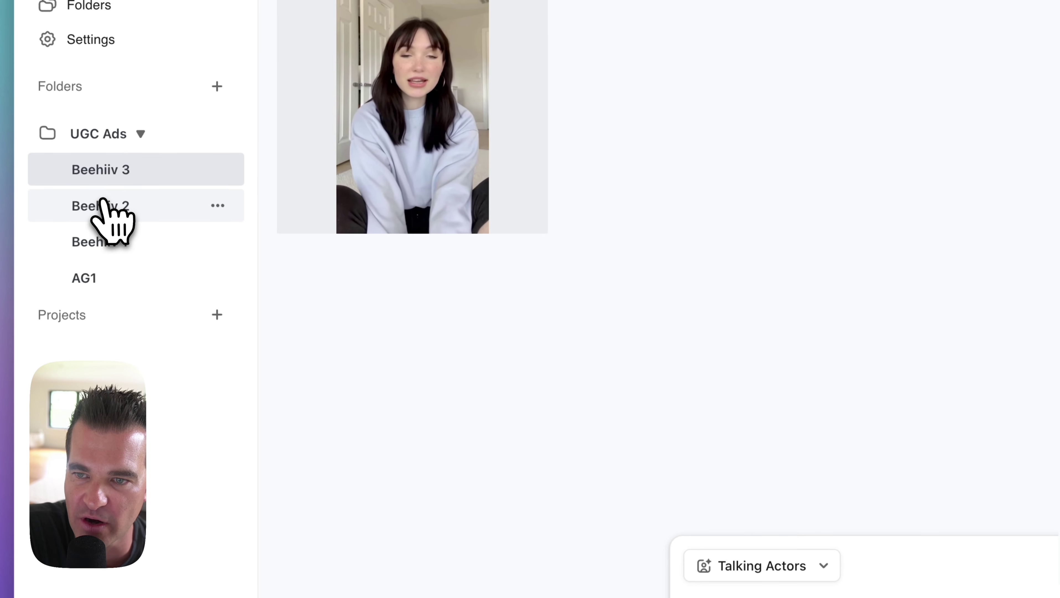
left_click(104, 205)
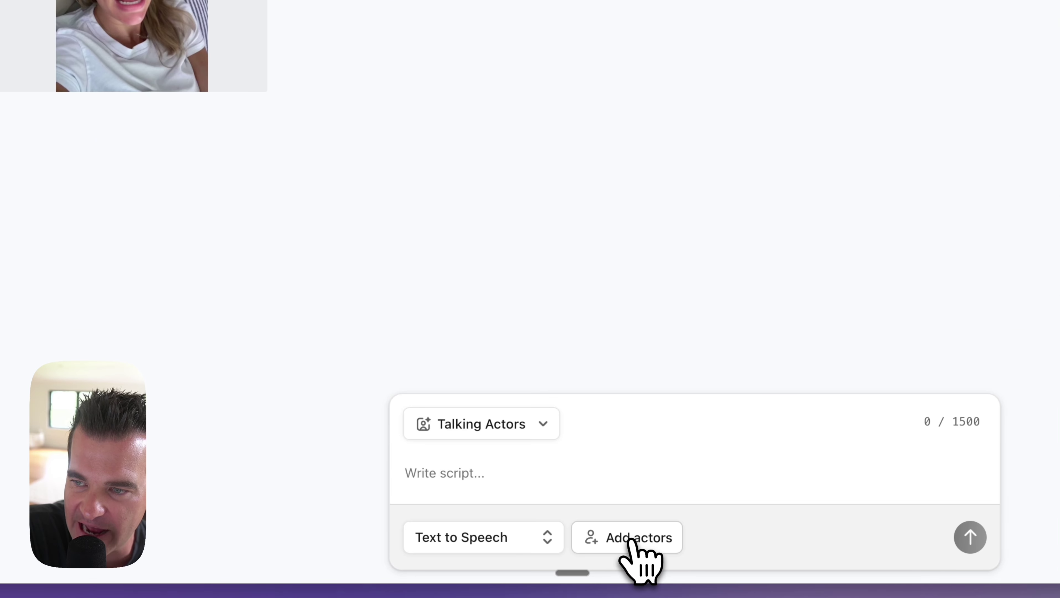
left_click(630, 541)
key("XF86AudioRaiseVolume")
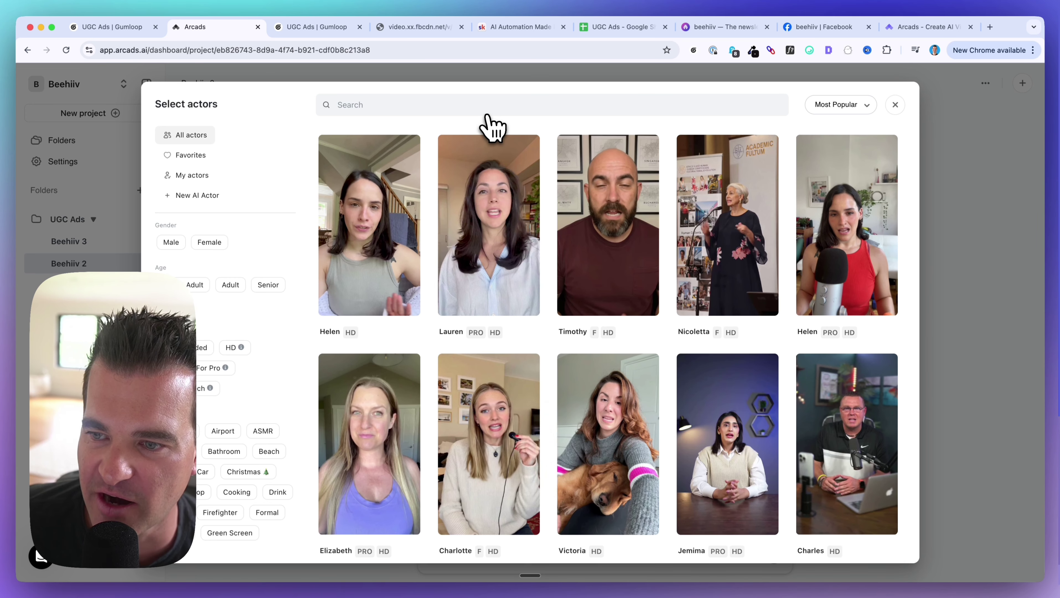
mouse_move(486, 218)
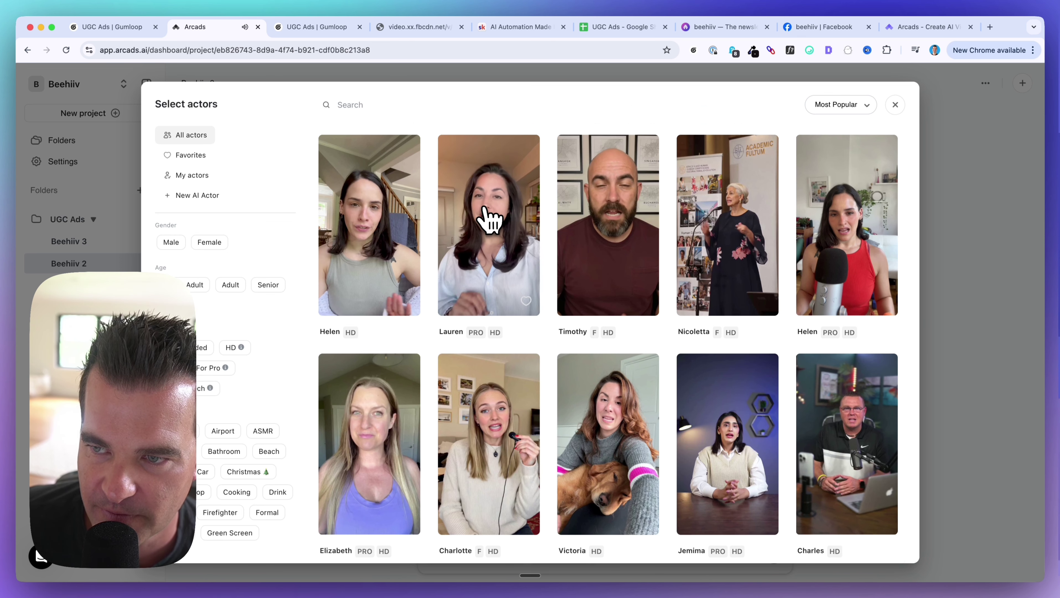
mouse_move(620, 255)
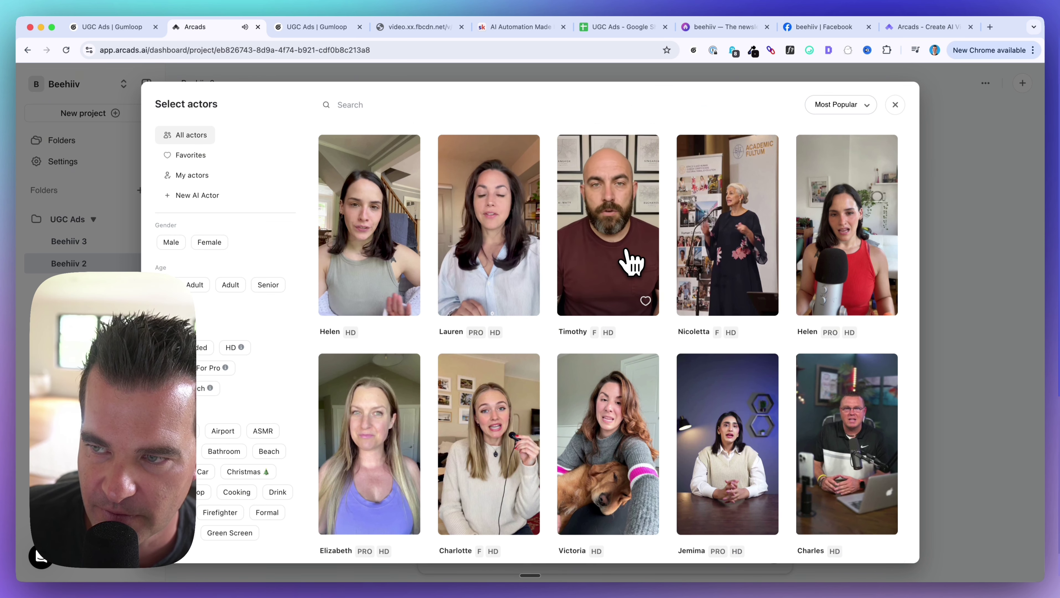
mouse_move(733, 283)
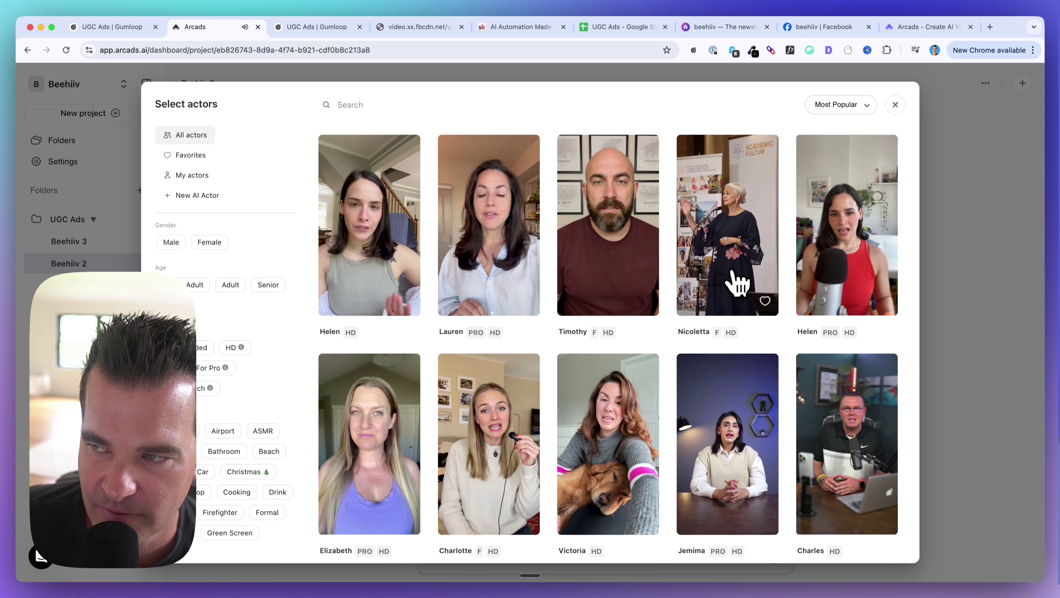
mouse_move(831, 295)
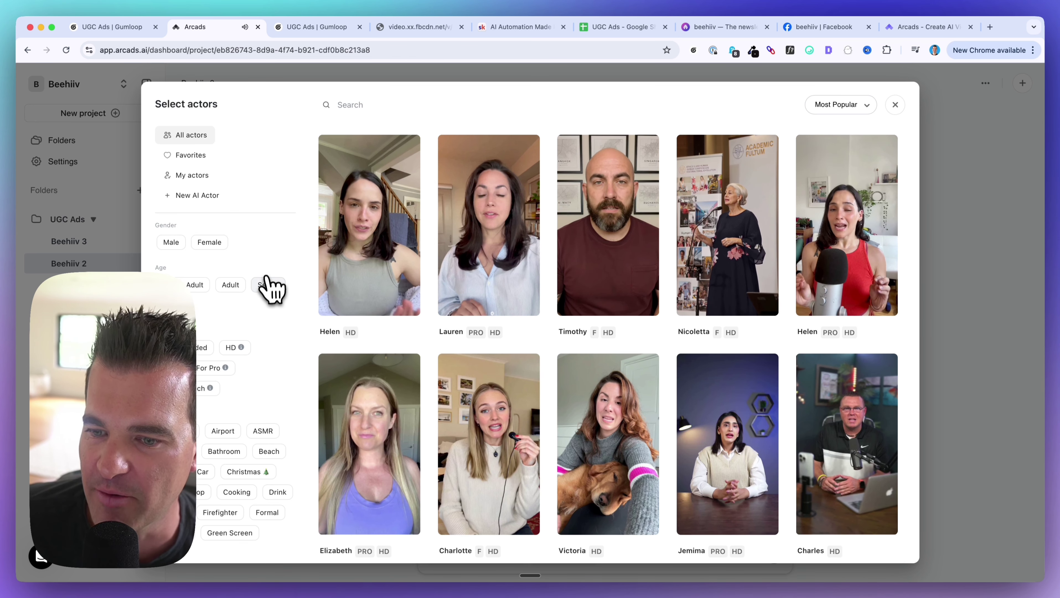
Step: Examine the gender, age, order and situation filters offered for choosing Arcads actors
scroll(270, 290, "down", 4)
scroll(251, 264, "up", 4)
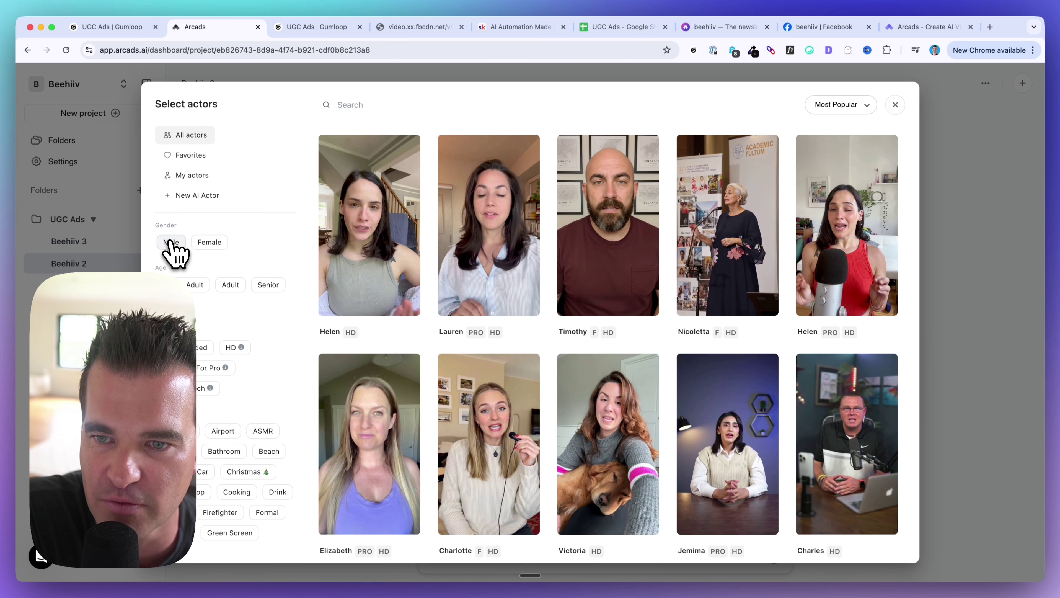
scroll(203, 310, "down", 3)
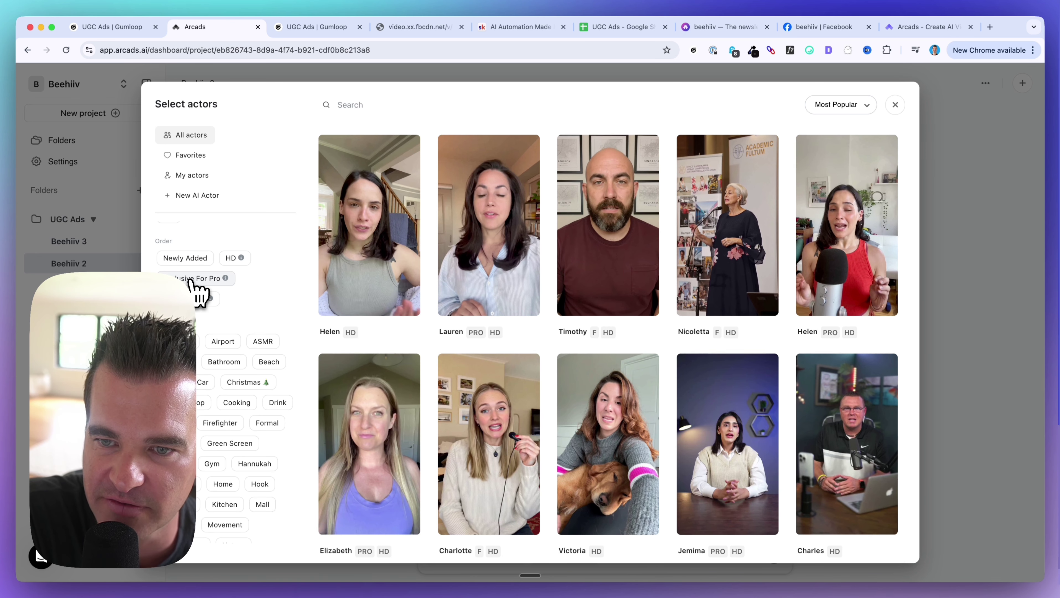
scroll(195, 287, "down", 3)
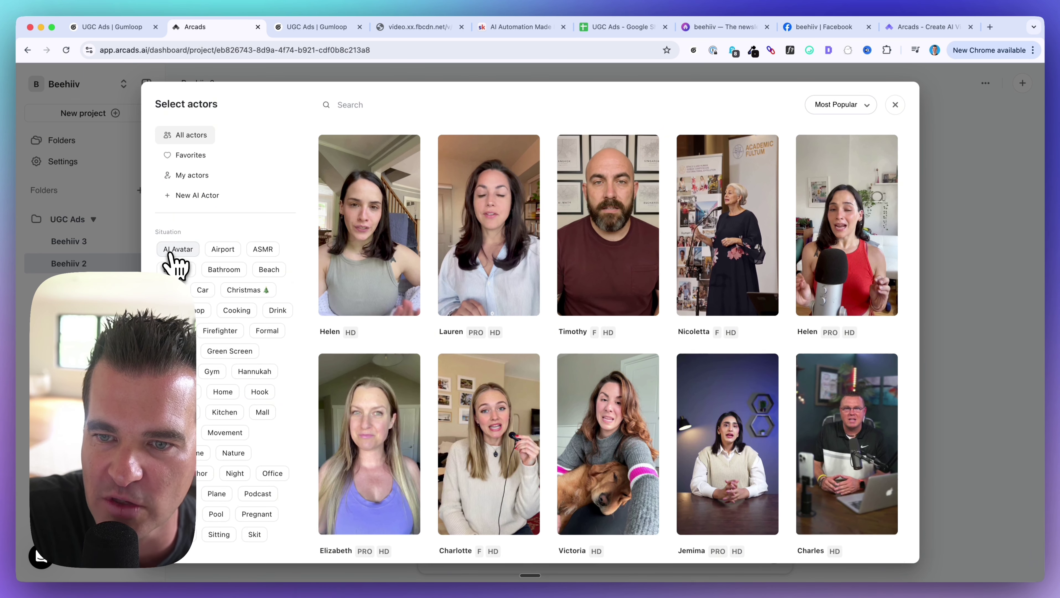
scroll(244, 420, "down", 2)
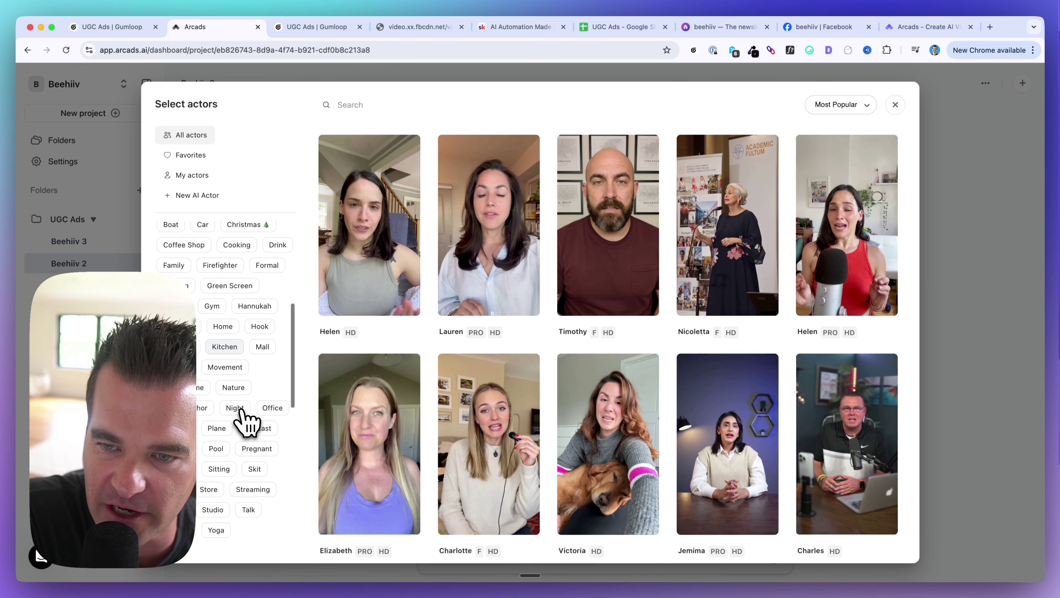
Step: Filter the Arcads actors by the Car, Family and Pool situations, leaving only Pool active
scroll(245, 420, "up", 3)
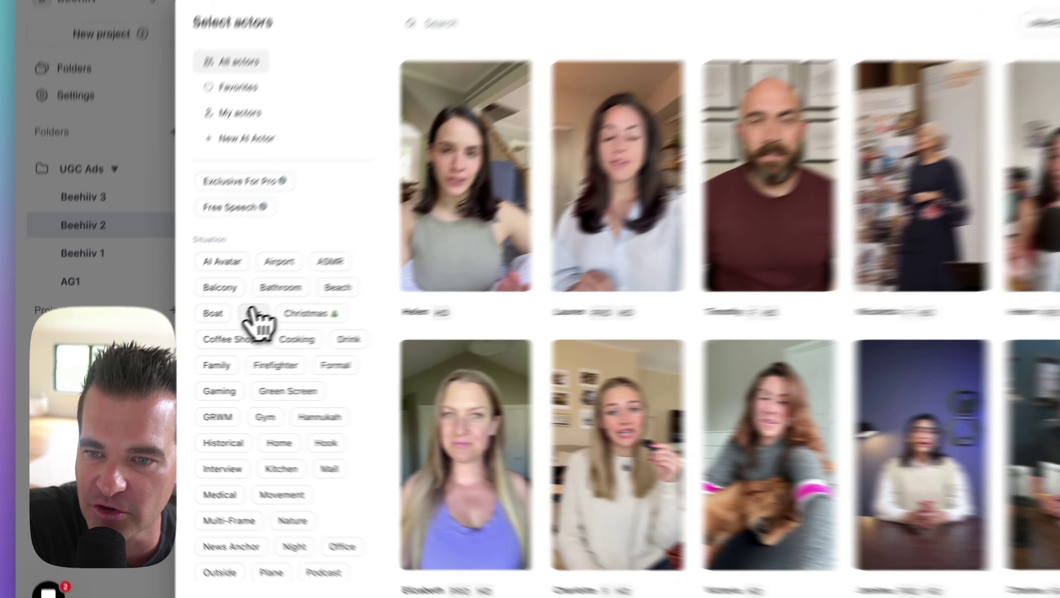
left_click(203, 333)
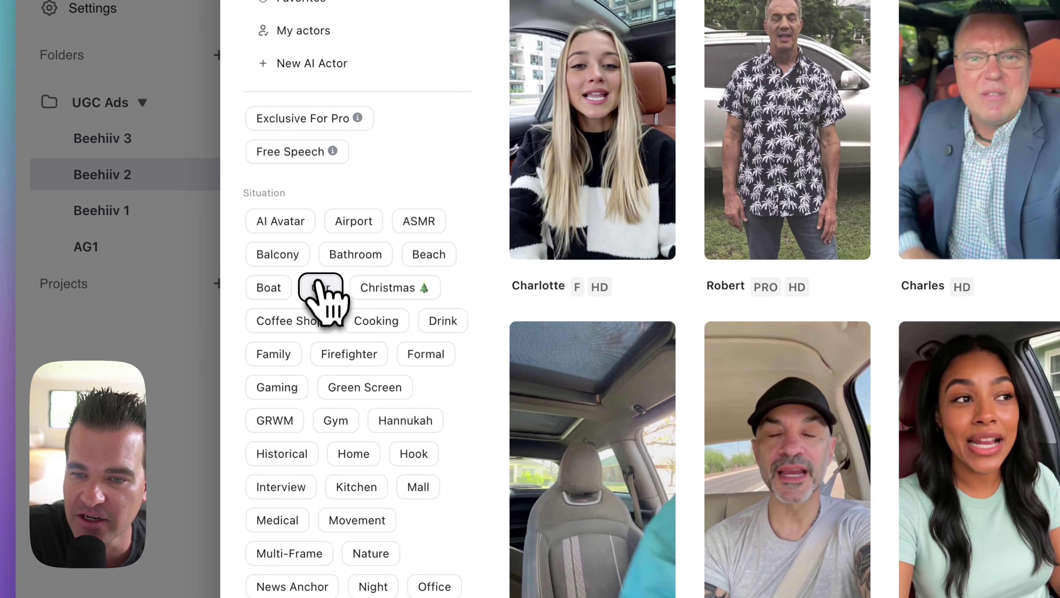
left_click(336, 294)
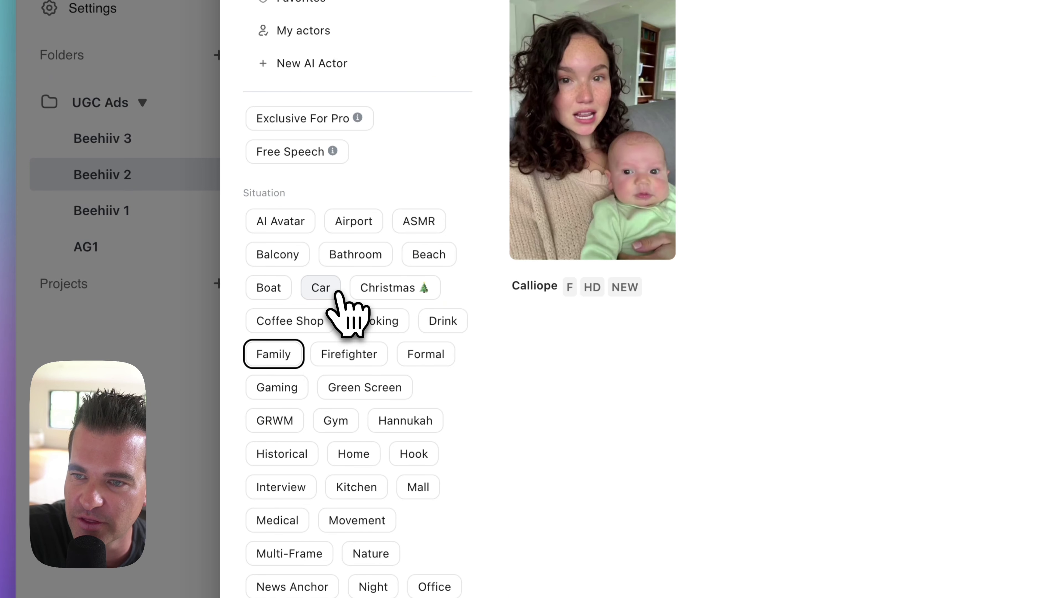
scroll(345, 310, "down", 1)
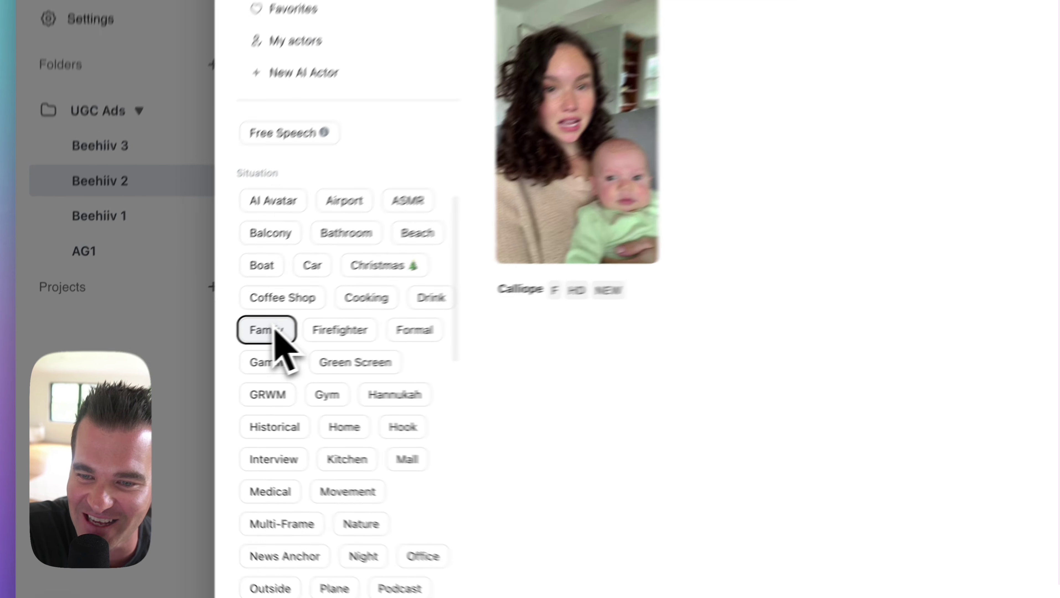
scroll(226, 376, "down", 1)
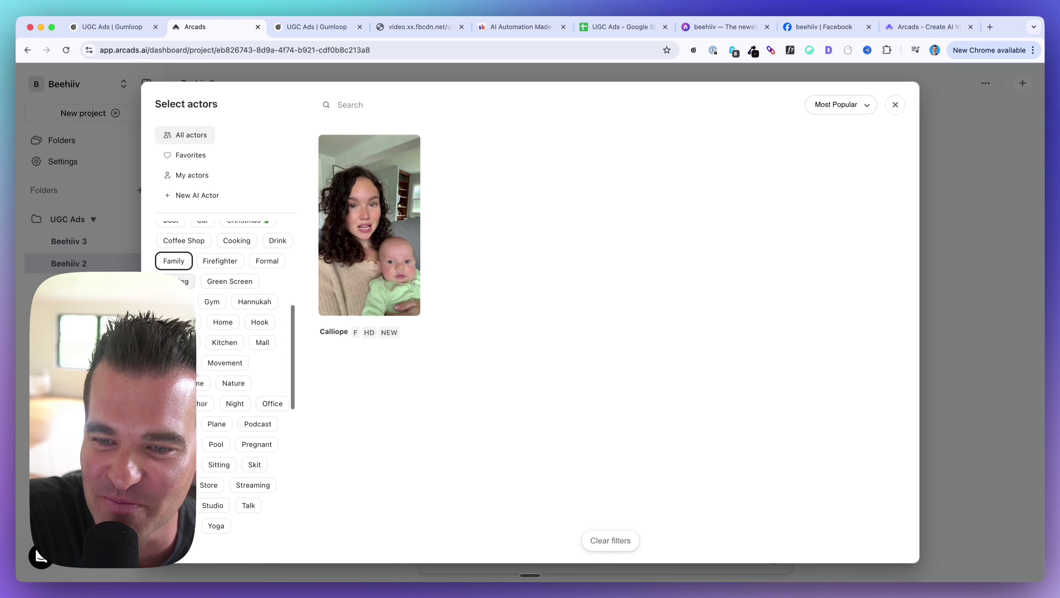
scroll(226, 377, "down", 1)
left_click(218, 367)
scroll(267, 352, "up", 1)
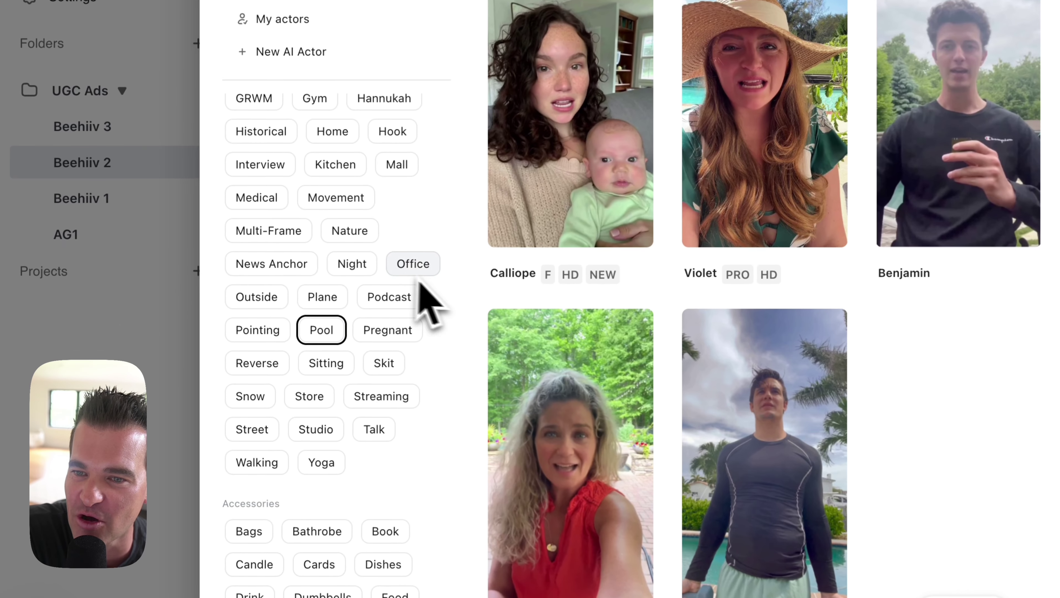
scroll(398, 289, "up", 5)
left_click(257, 375)
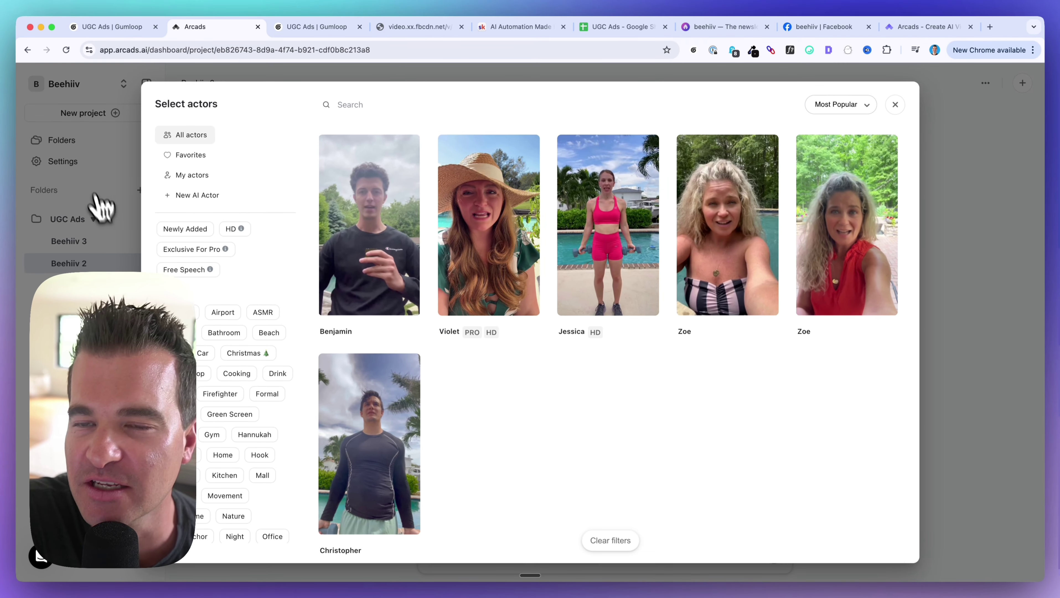
Step: Check the Actors setting of the Gumloop Arcads Video Creator node, and filter the Arcads actors to Exclusive For Pro without the Pool situation
left_click(113, 26)
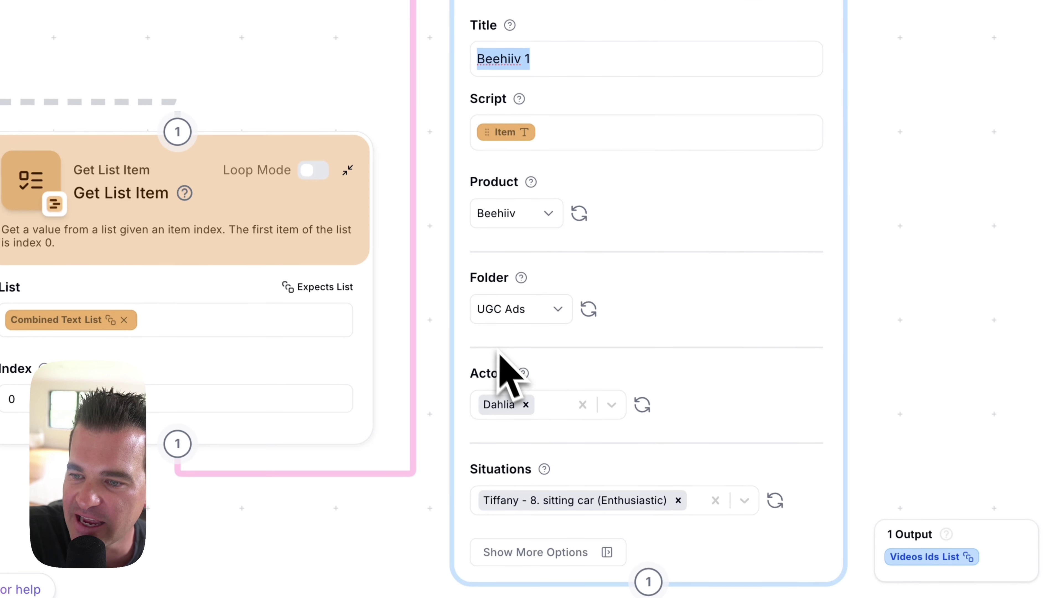
mouse_move(523, 373)
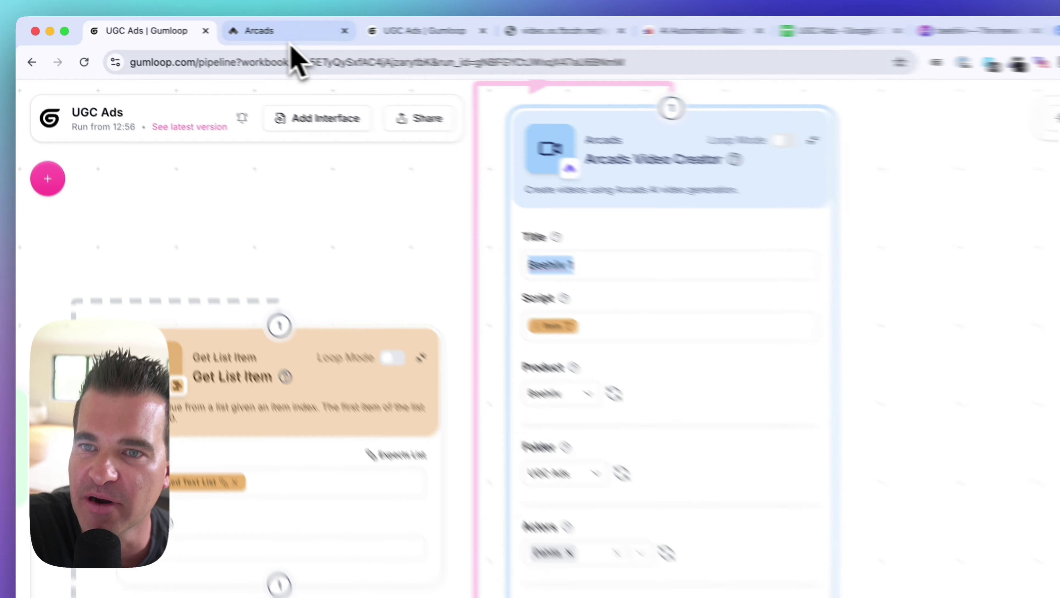
left_click(196, 27)
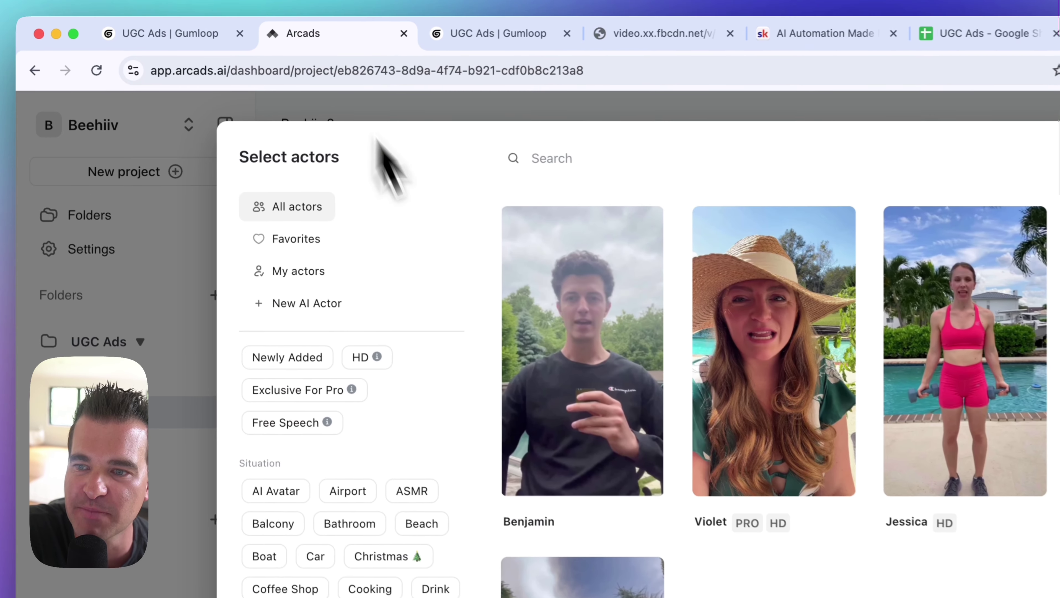
scroll(318, 376, "up", 3)
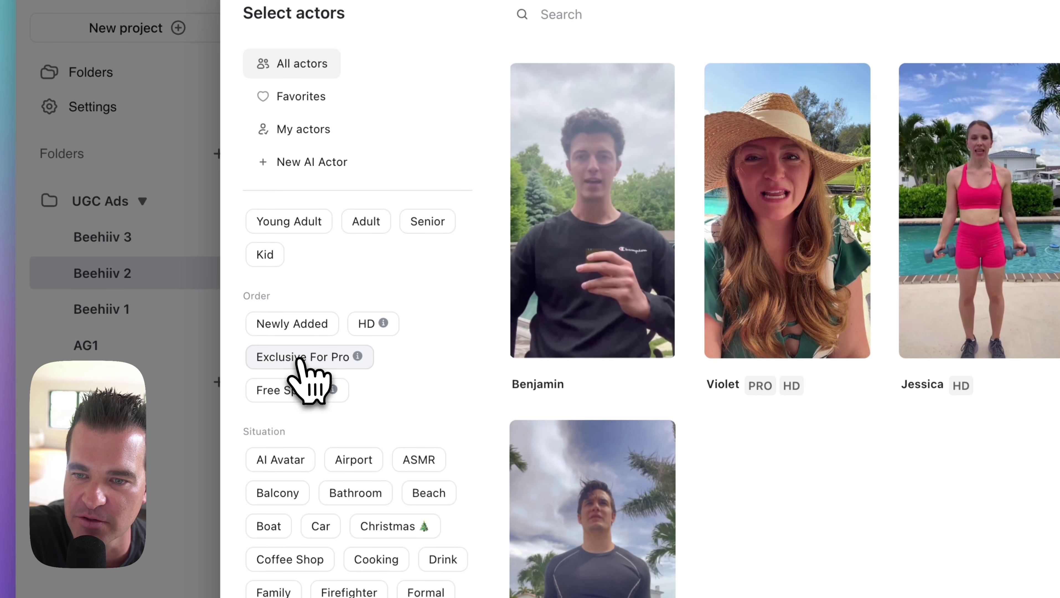
left_click(299, 502)
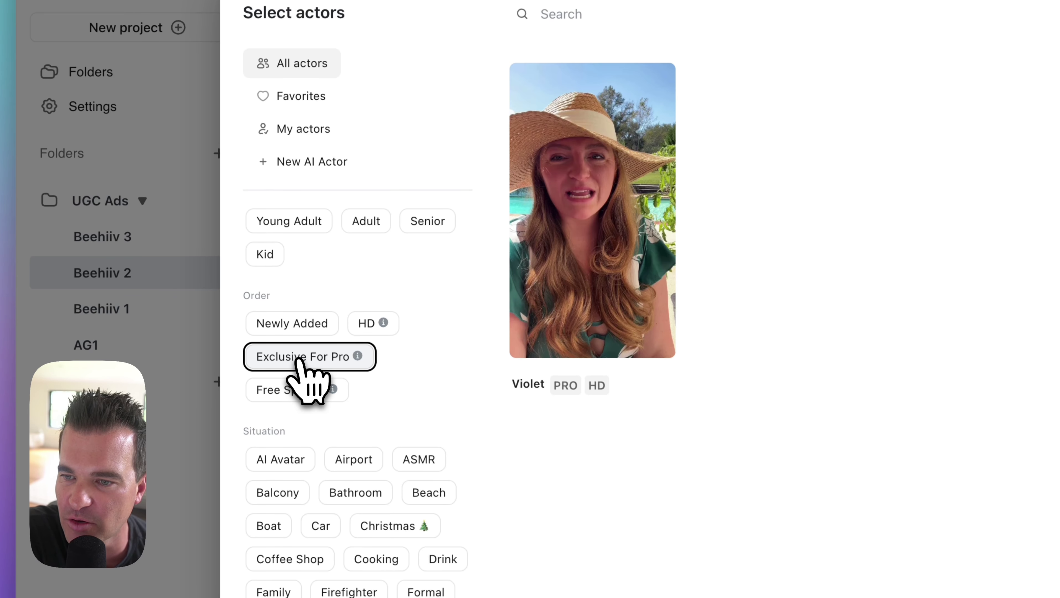
scroll(299, 368, "down", 8)
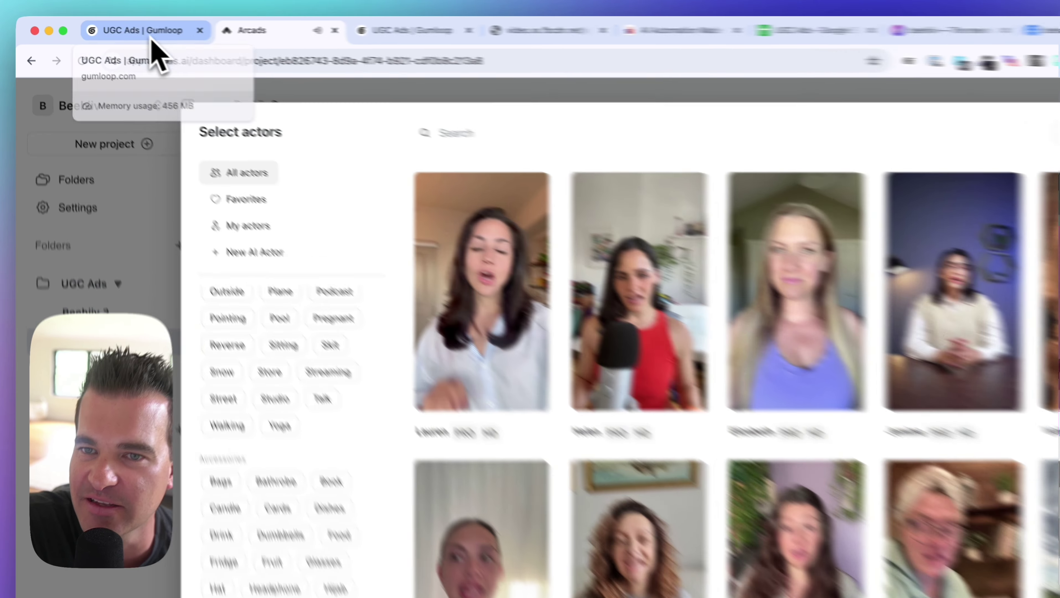
Step: Return to the Gumloop Arcads Video Creator node and browse the names available for its Actors setting
left_click(133, 27)
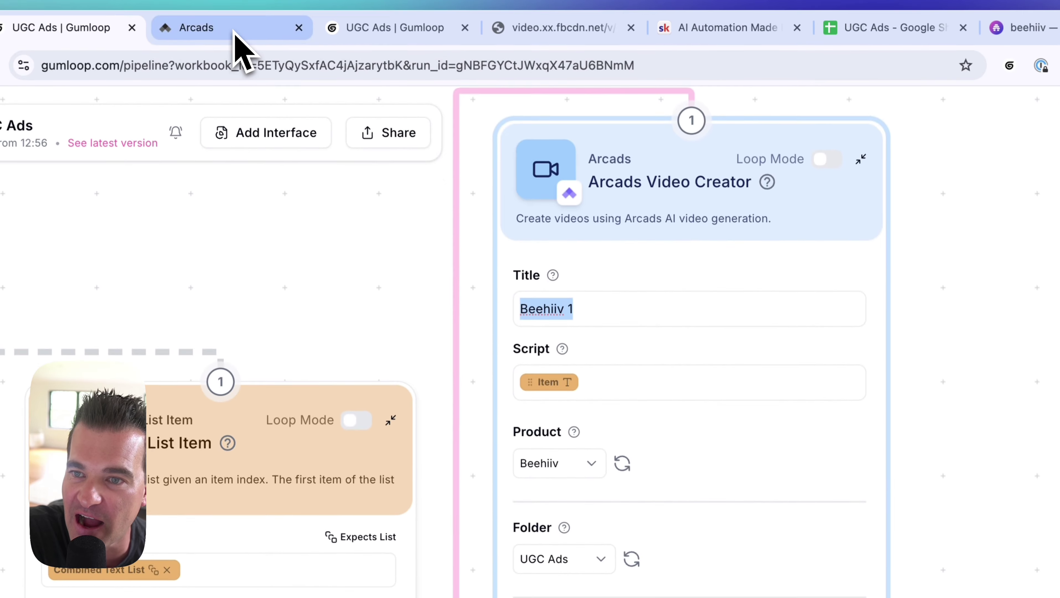
left_click(234, 28)
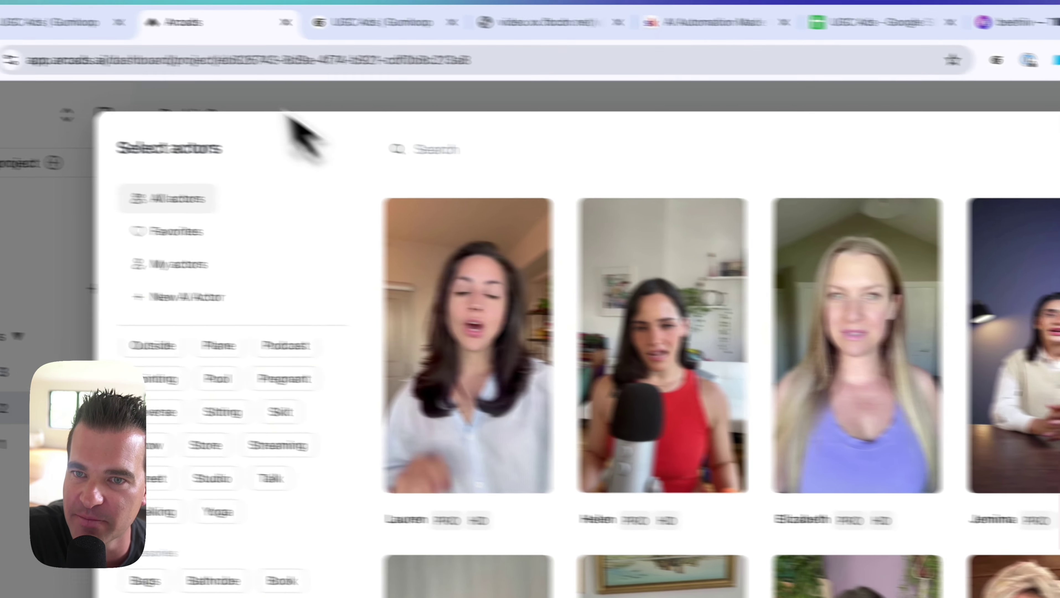
left_click(63, 34)
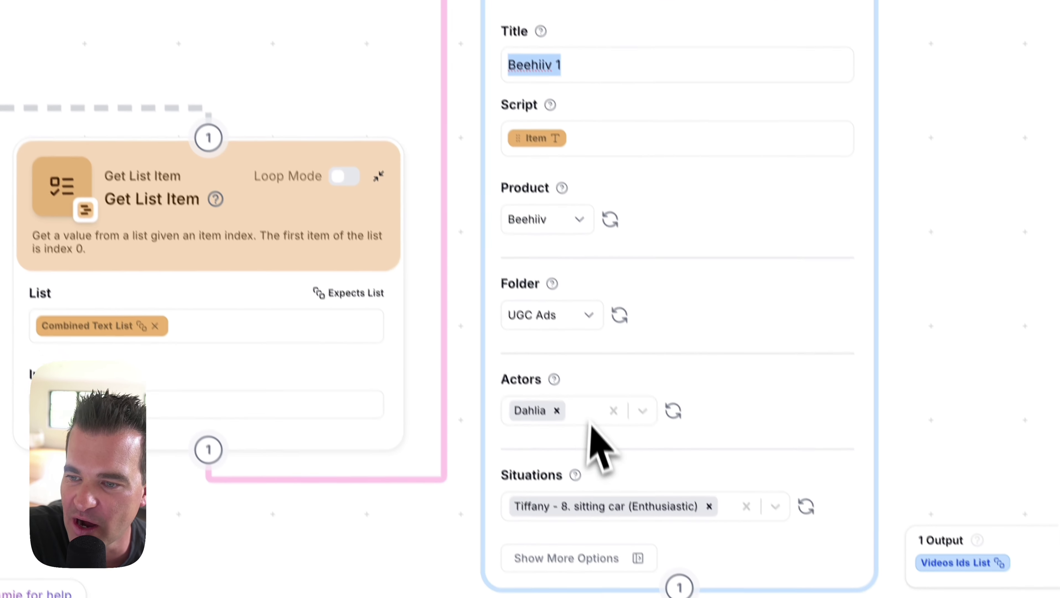
left_click(586, 391)
scroll(567, 466, "down", 5)
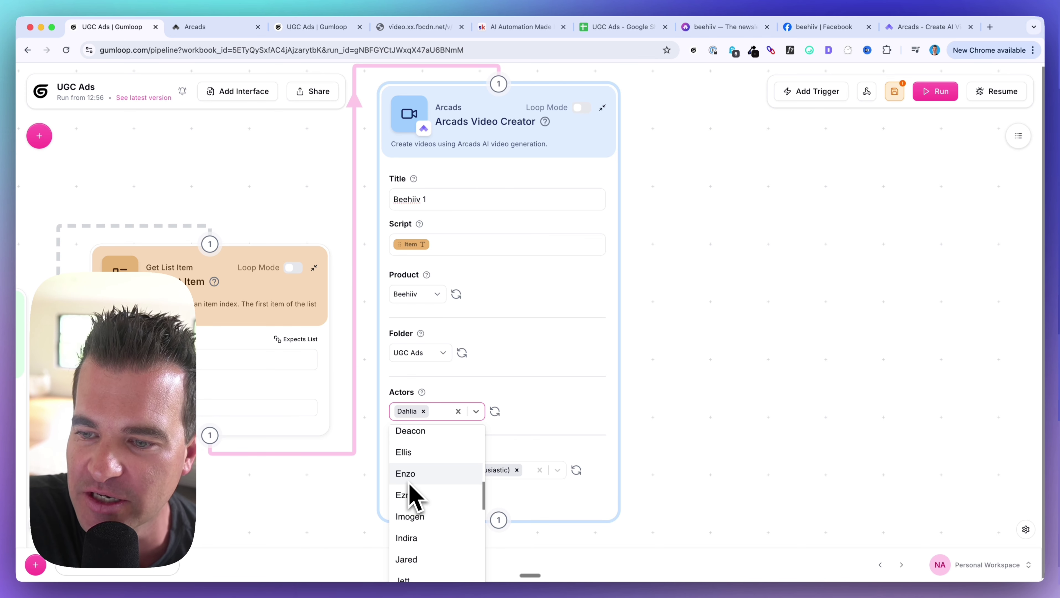
scroll(412, 494, "up", 4)
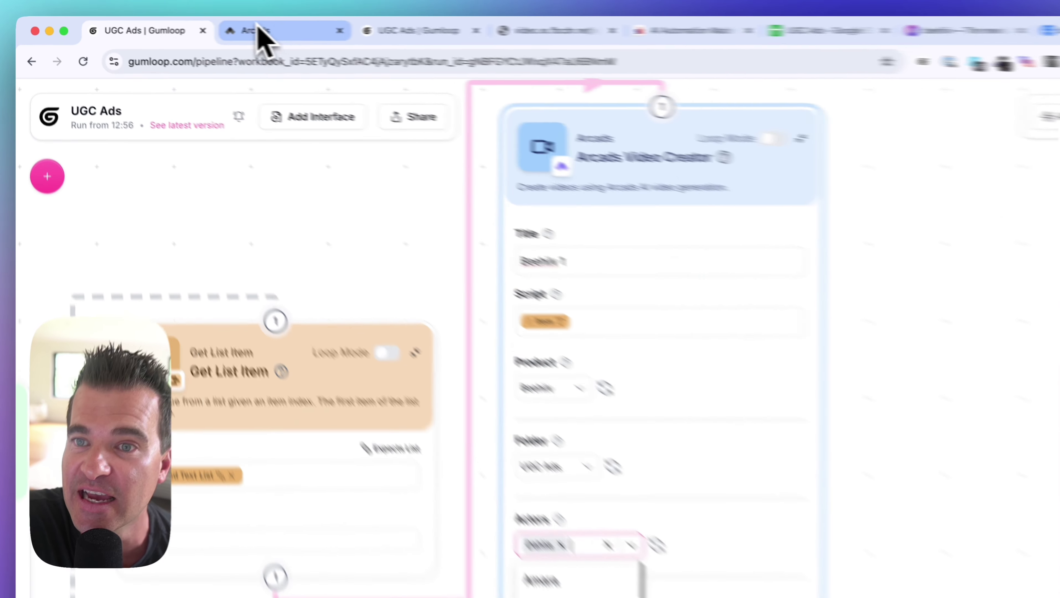
Step: Switch to Arcads and browse the gallery of Exclusive For Pro actors
left_click(195, 27)
scroll(630, 571, "down", 15)
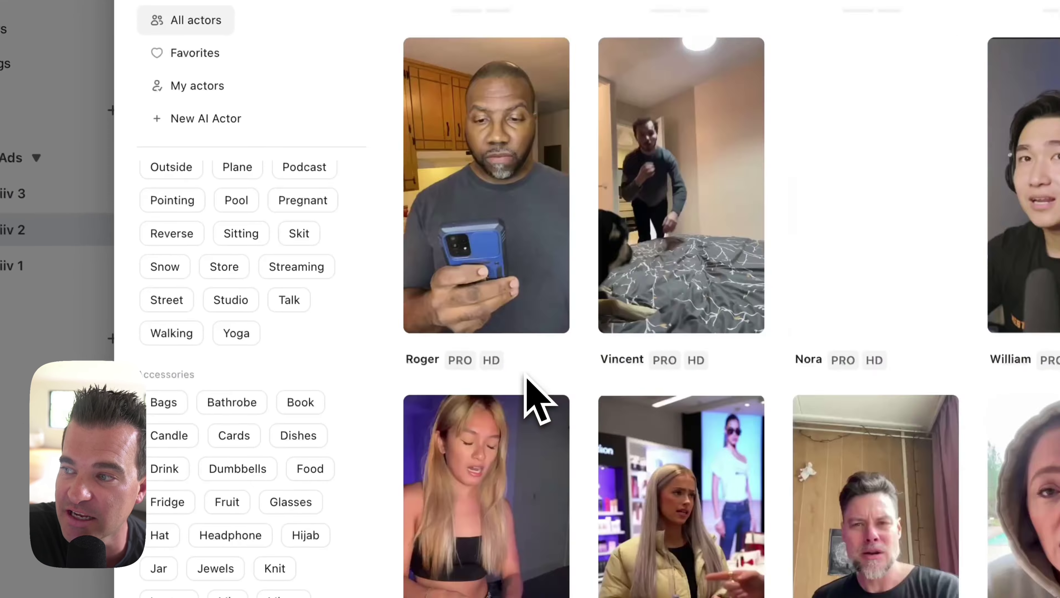
scroll(446, 377, "up", 15)
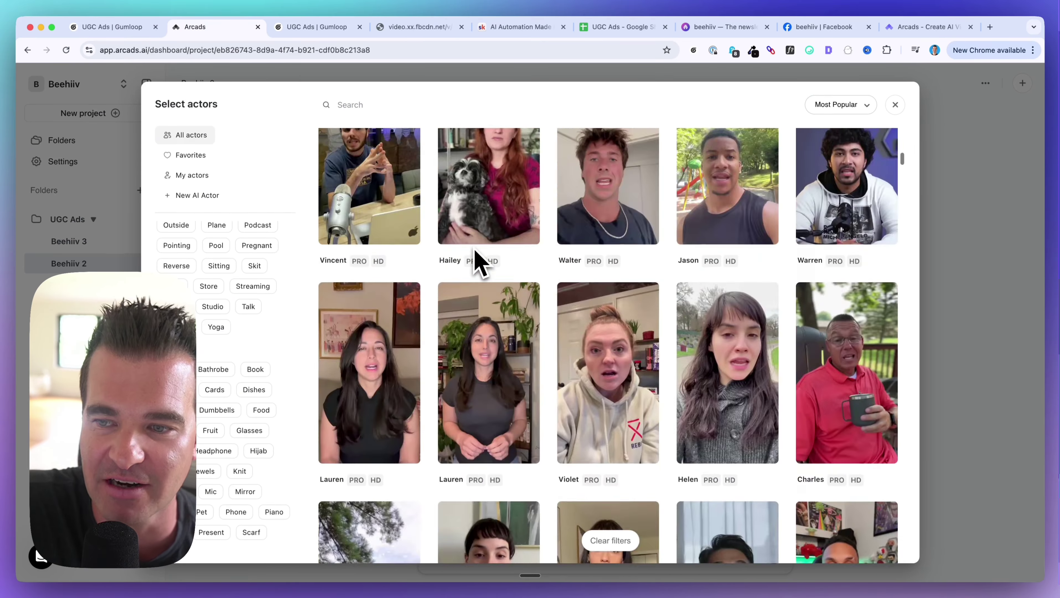
scroll(475, 260, "up", 6)
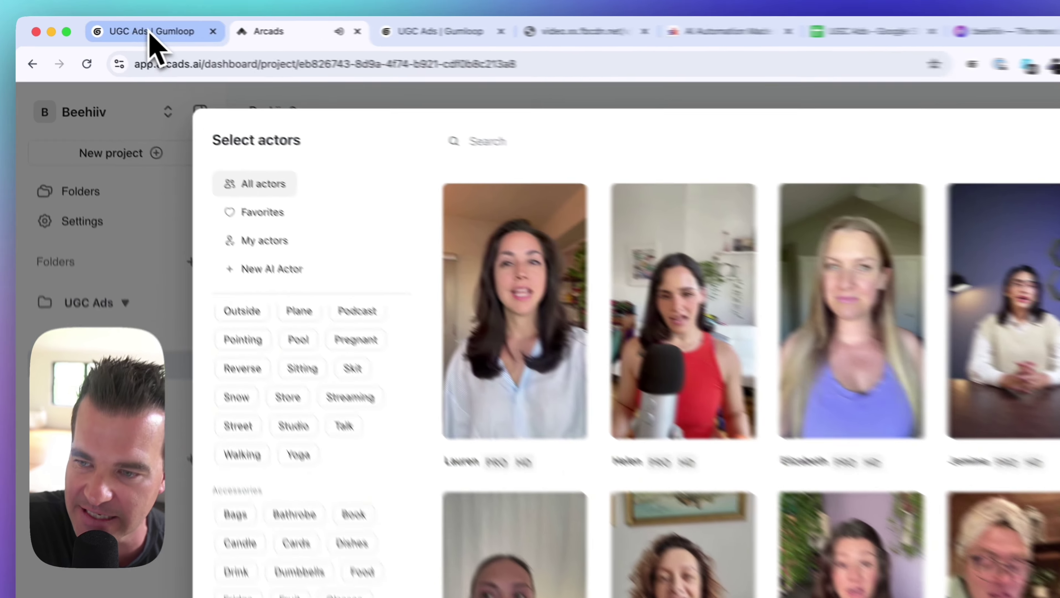
Step: Compare the Gumloop Arcads Video Creator node with the first actor in the Arcads gallery
left_click(151, 32)
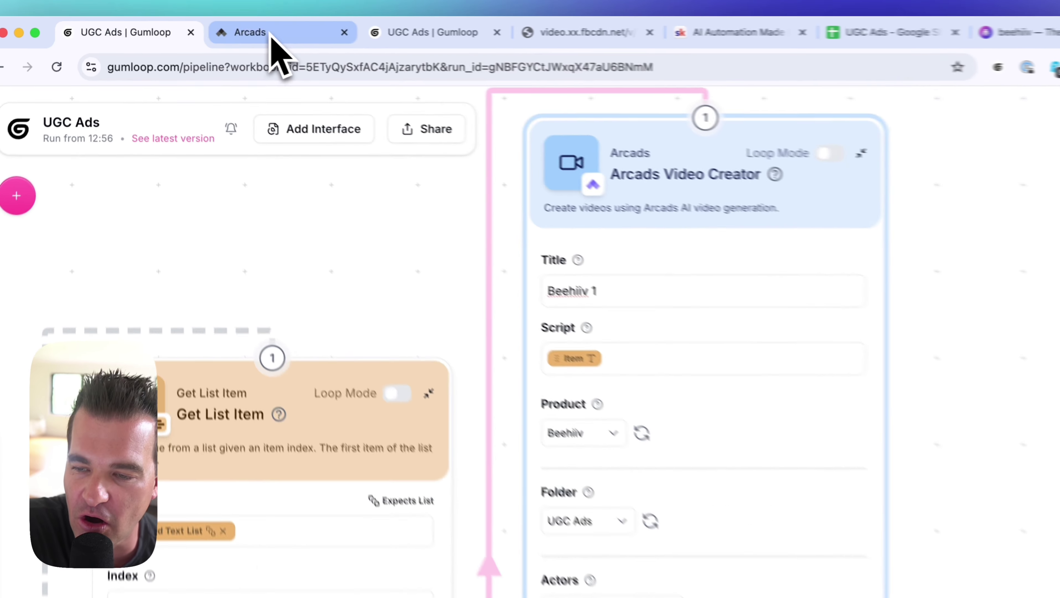
left_click(207, 26)
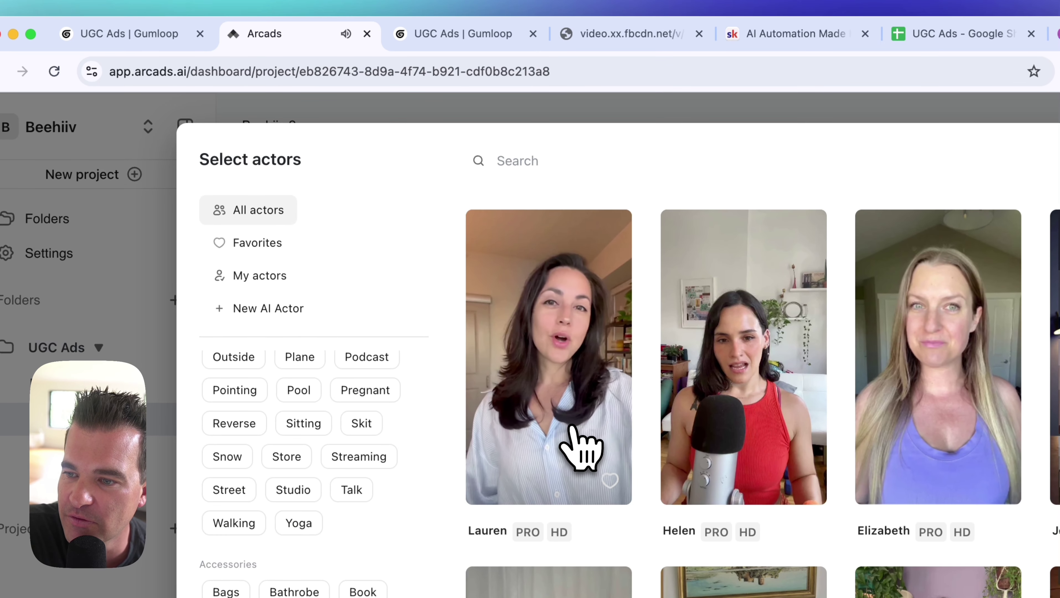
left_click(571, 427)
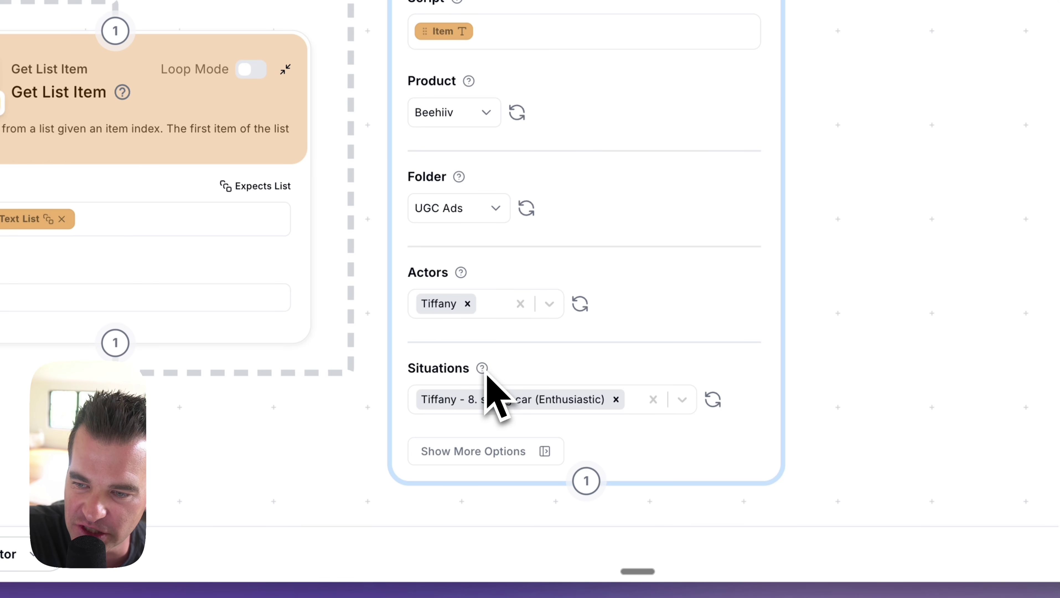
Step: Browse the Tiffany options available for the Situations setting of the Beehiiv 1 Arcads Video Creator node
mouse_move(484, 372)
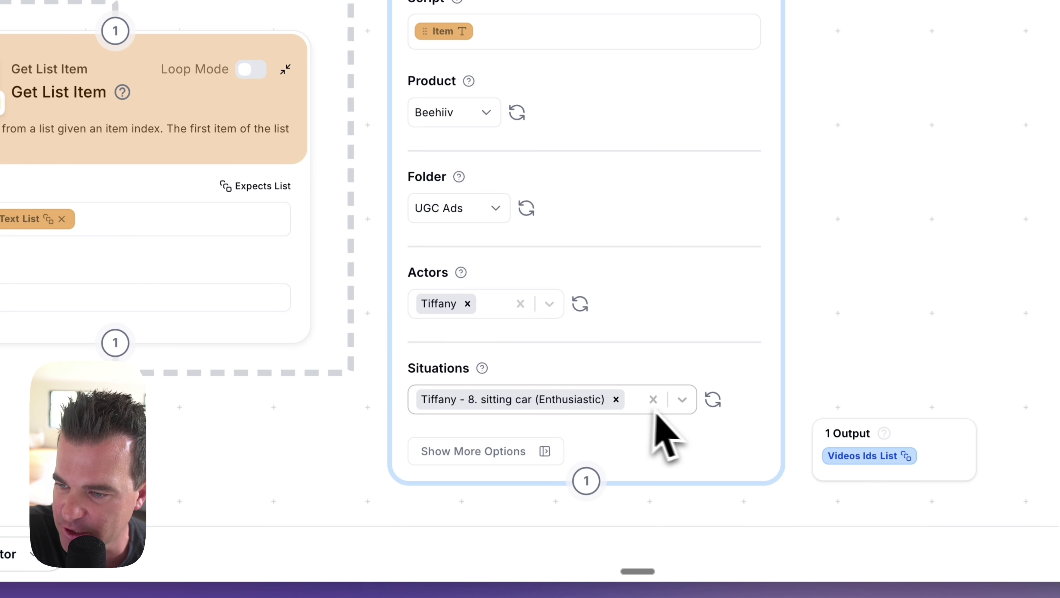
left_click(681, 401)
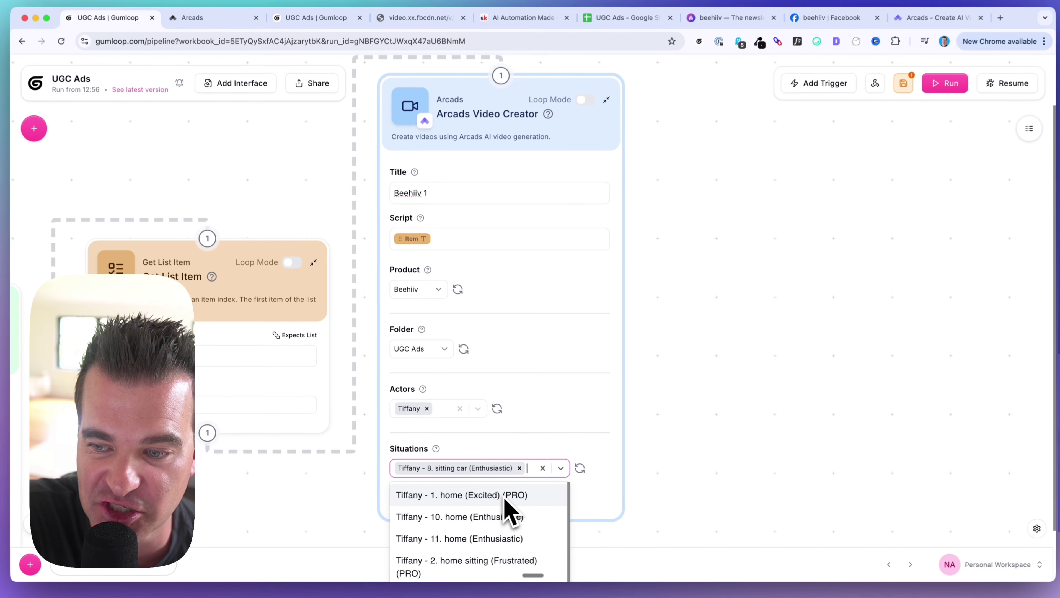
scroll(499, 509, "down", 1)
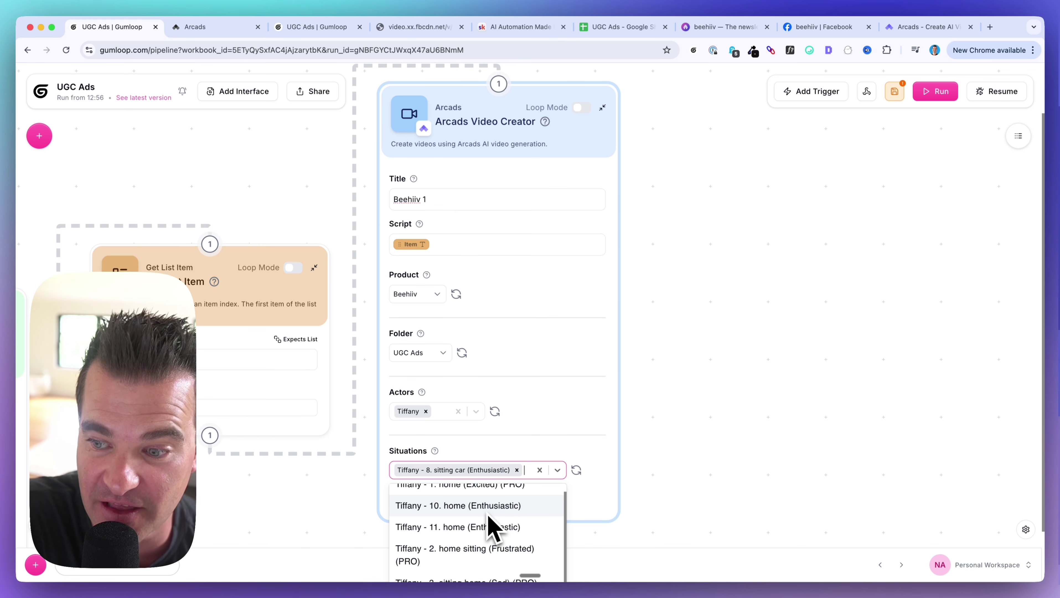
scroll(489, 519, "down", 4)
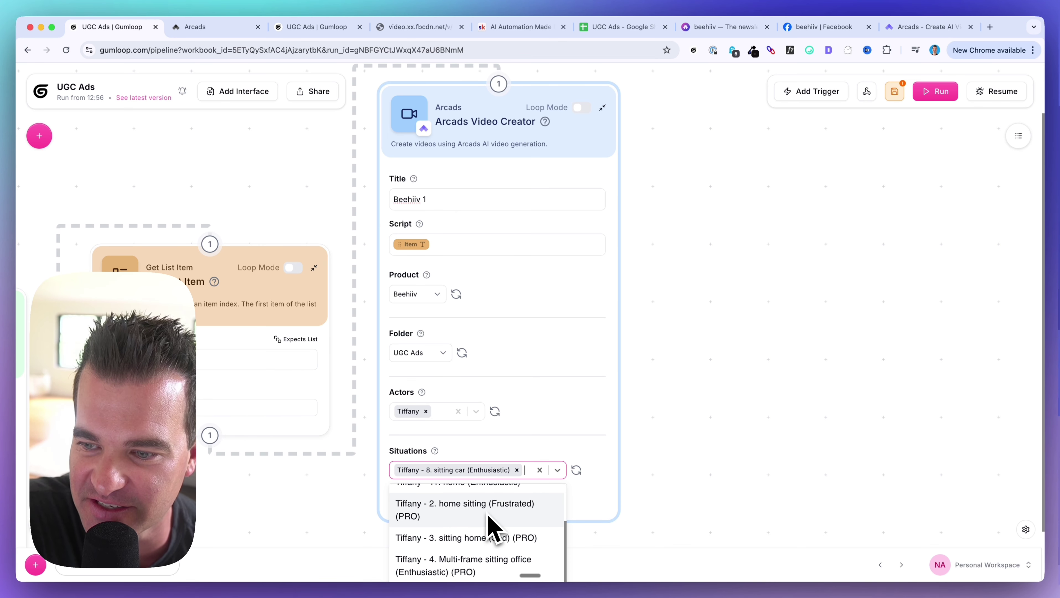
scroll(486, 523, "down", 2)
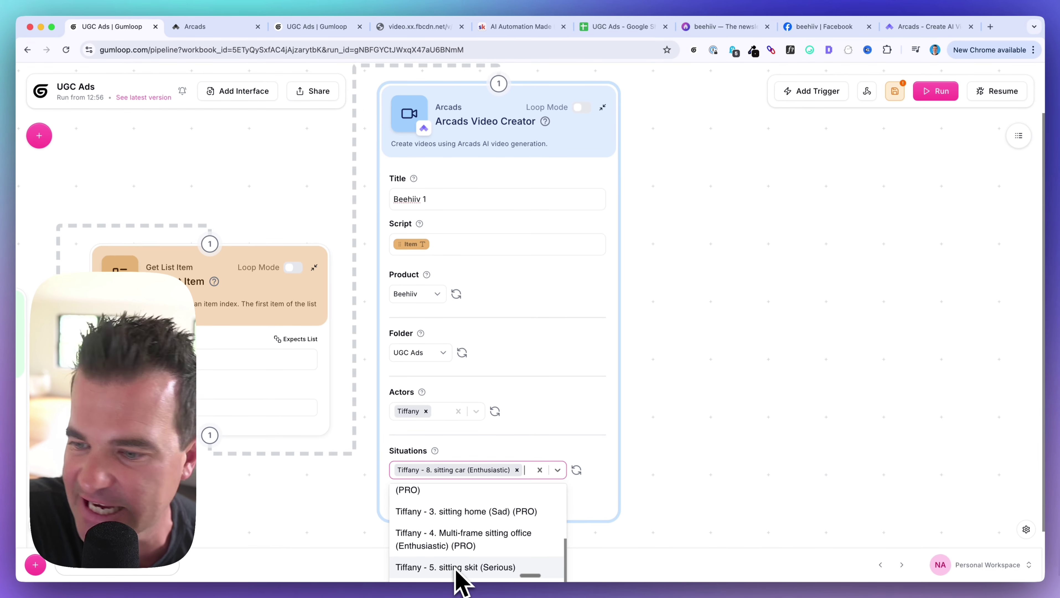
left_click(655, 401)
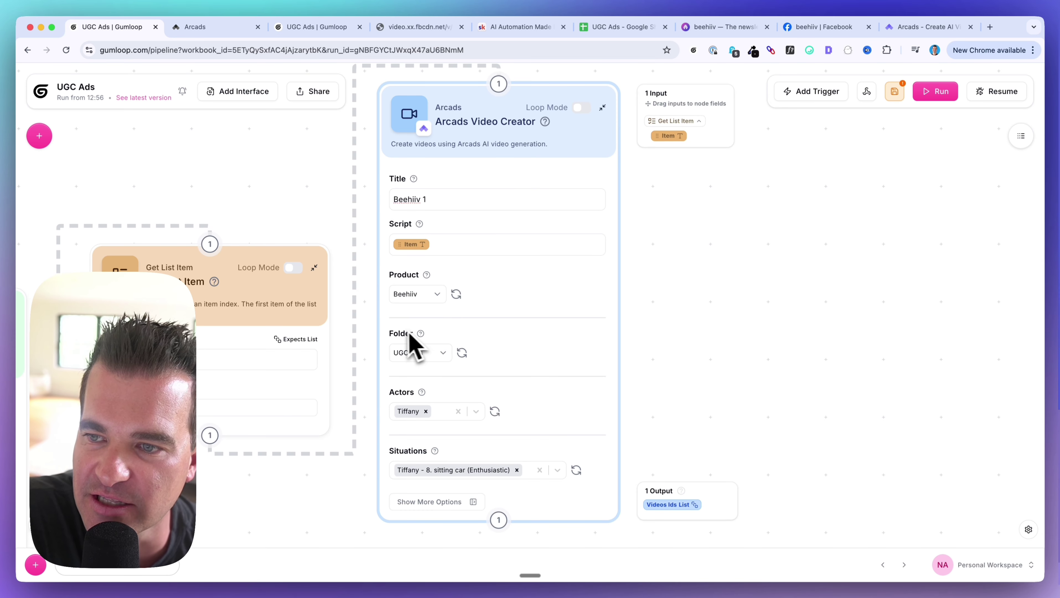
Step: In the earlier UGC Ads run's log, inspect the Videos Ids output of the first Arcads Video Creator node
scroll(769, 343, "down", 3)
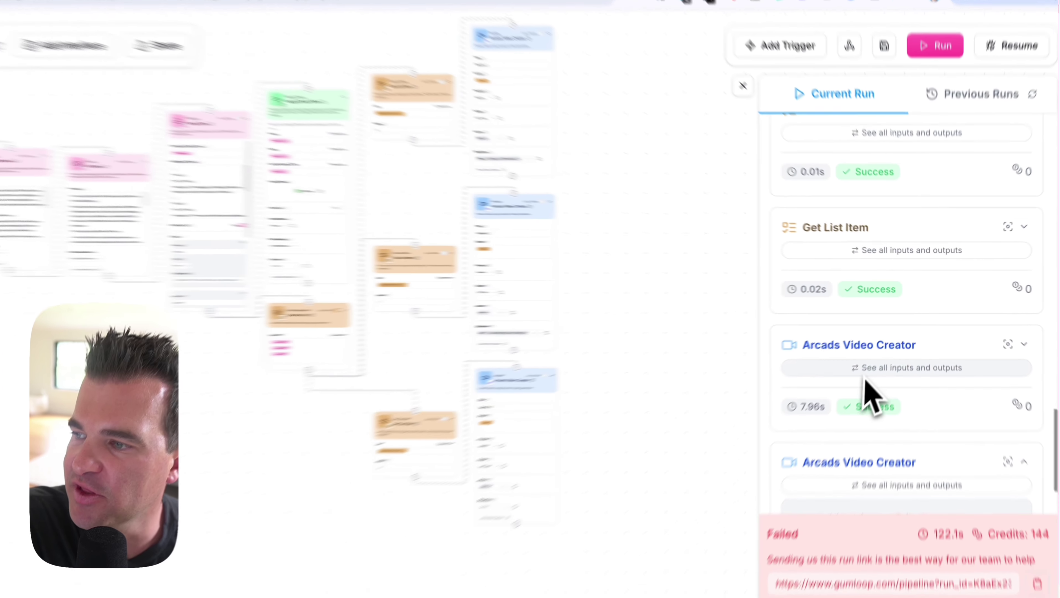
left_click(879, 349)
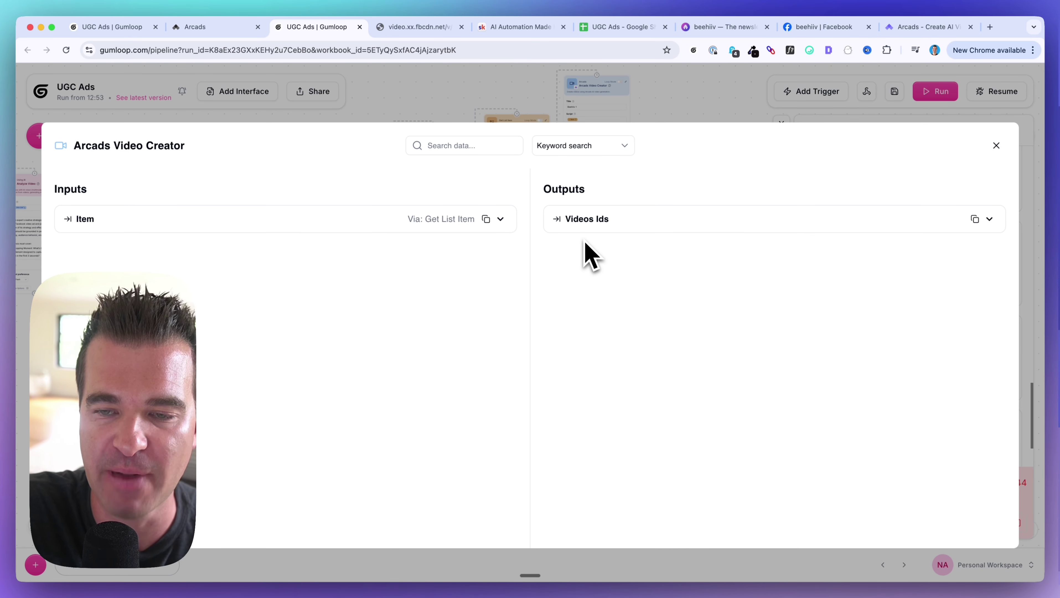
left_click(588, 220)
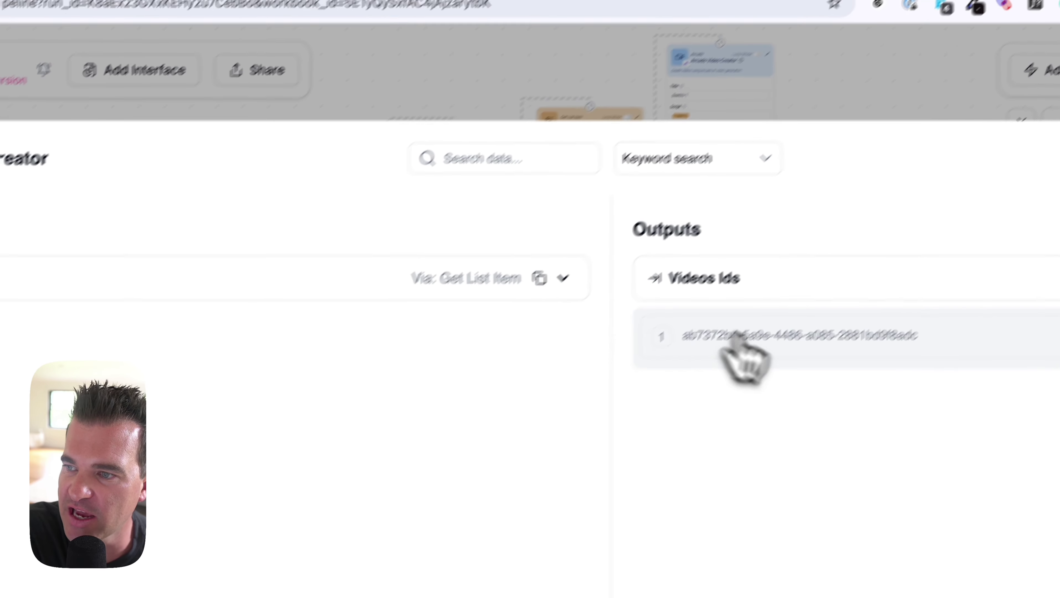
Step: Reload the Arcads project page, check the Arcads Video Creator node's settings in Gumloop, and return to Arcads
left_click(303, 39)
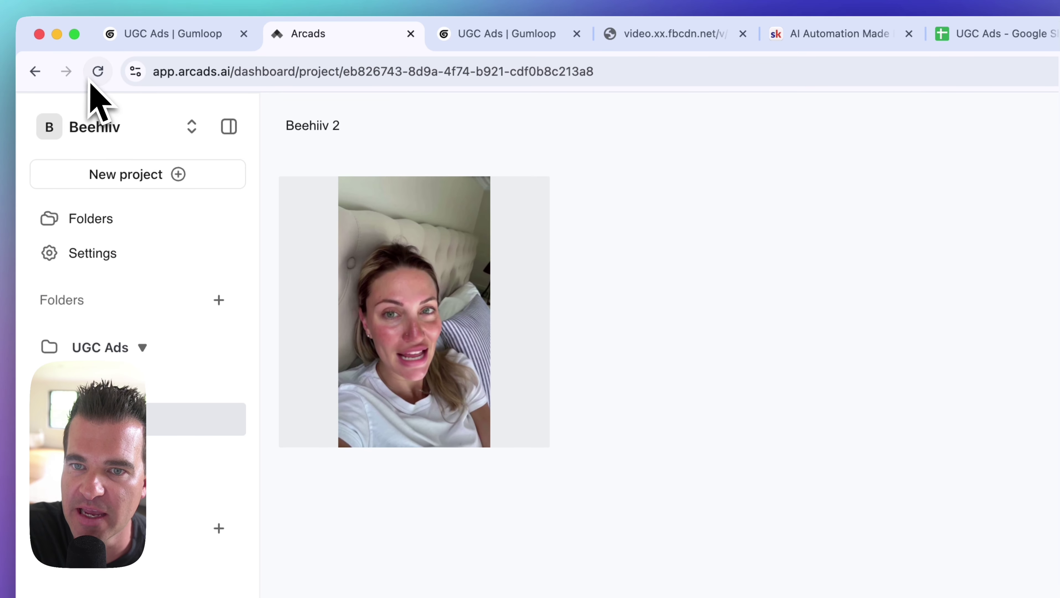
left_click(96, 72)
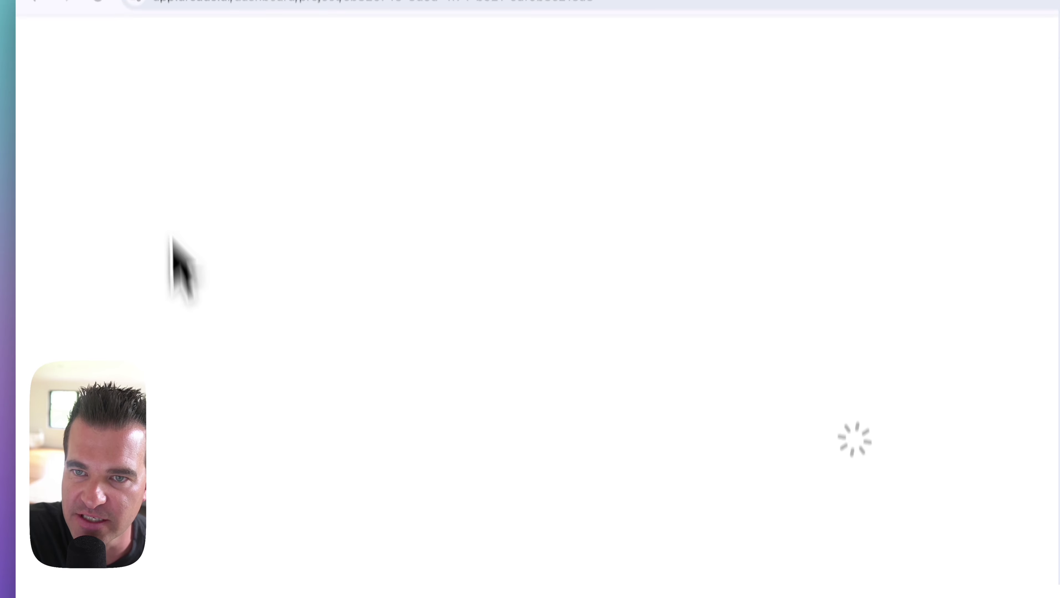
left_click(170, 38)
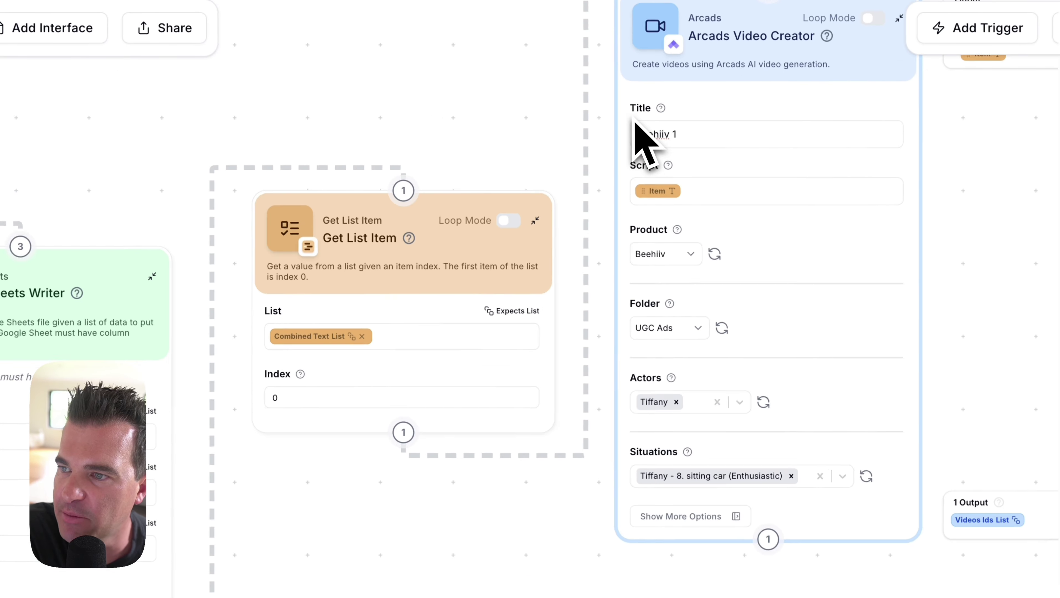
left_click(854, 197)
left_click_drag(560, 572, 561, 189)
left_click(280, 6)
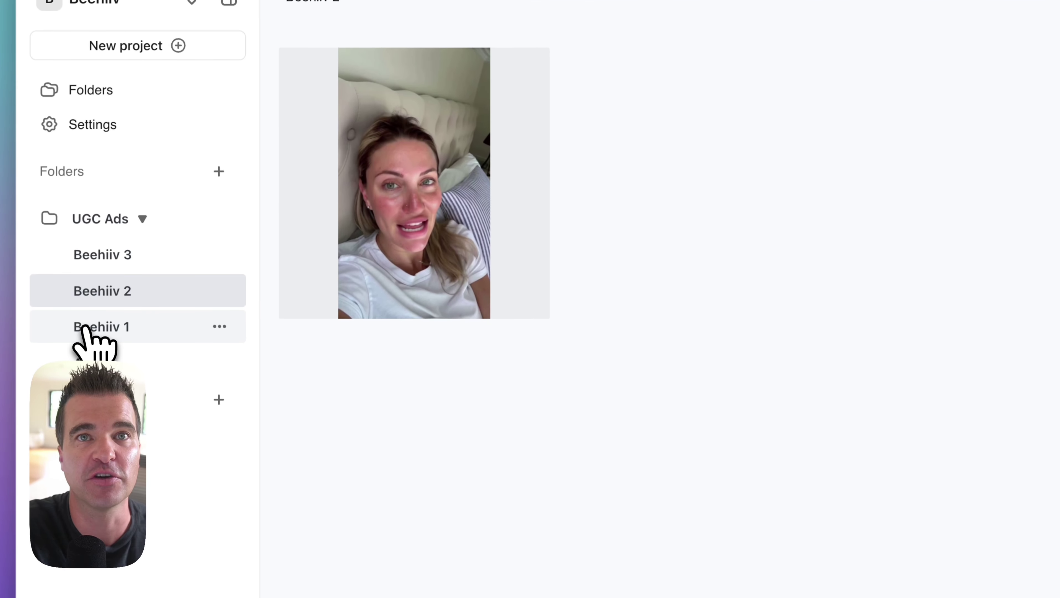
Step: Open the Beehiiv 1 project in the UGC Ads folder, play part of its generated video, and close the player
left_click(85, 327)
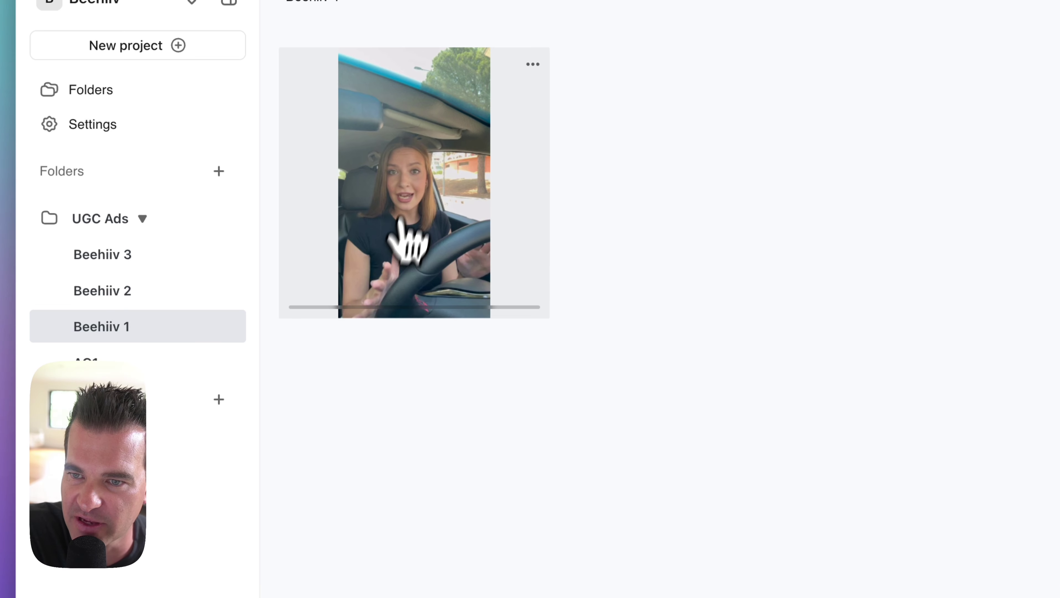
left_click(314, 237)
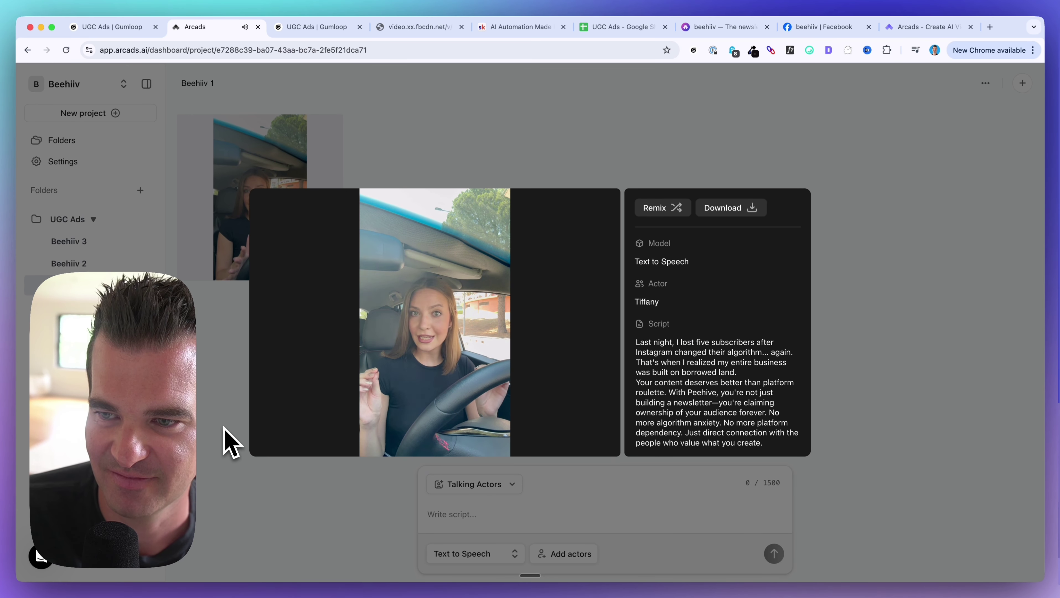
mouse_move(267, 435)
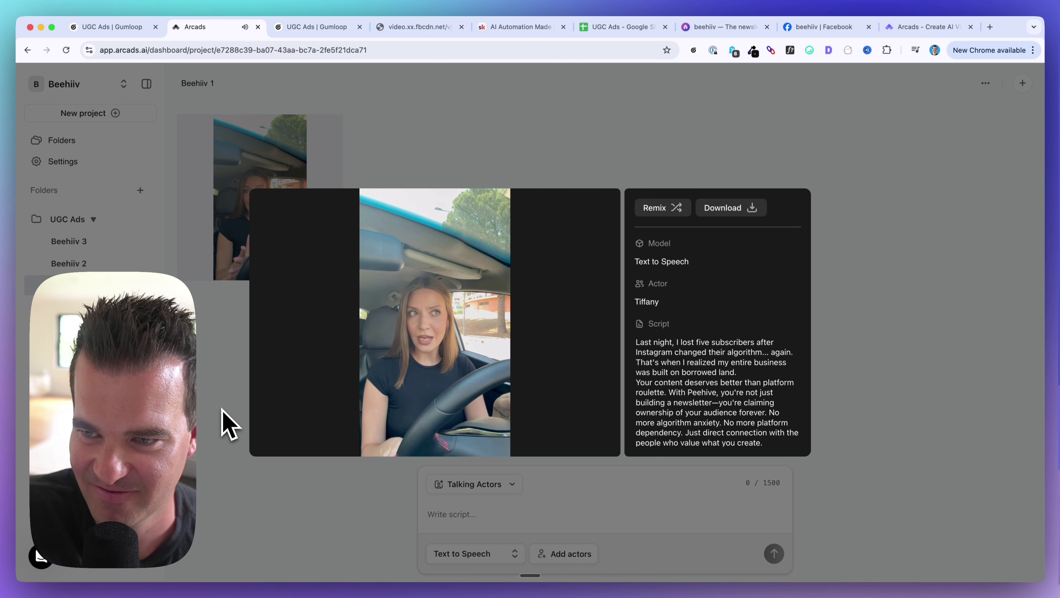
left_click(261, 433)
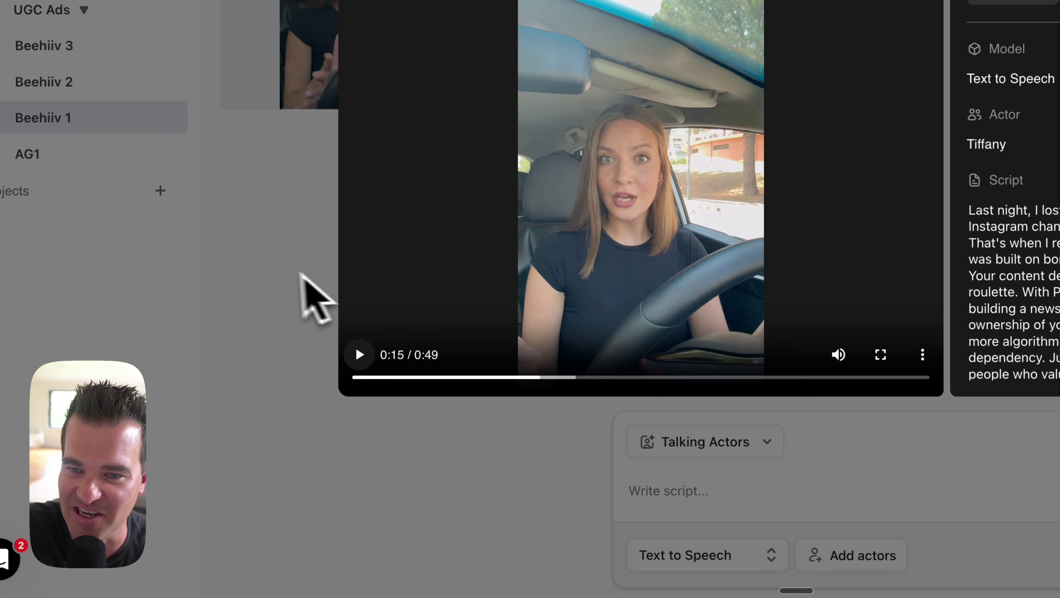
left_click(312, 278)
Step: View the Beehiiv 2 project and check the Arcads workspace's product and credit details
left_click(55, 82)
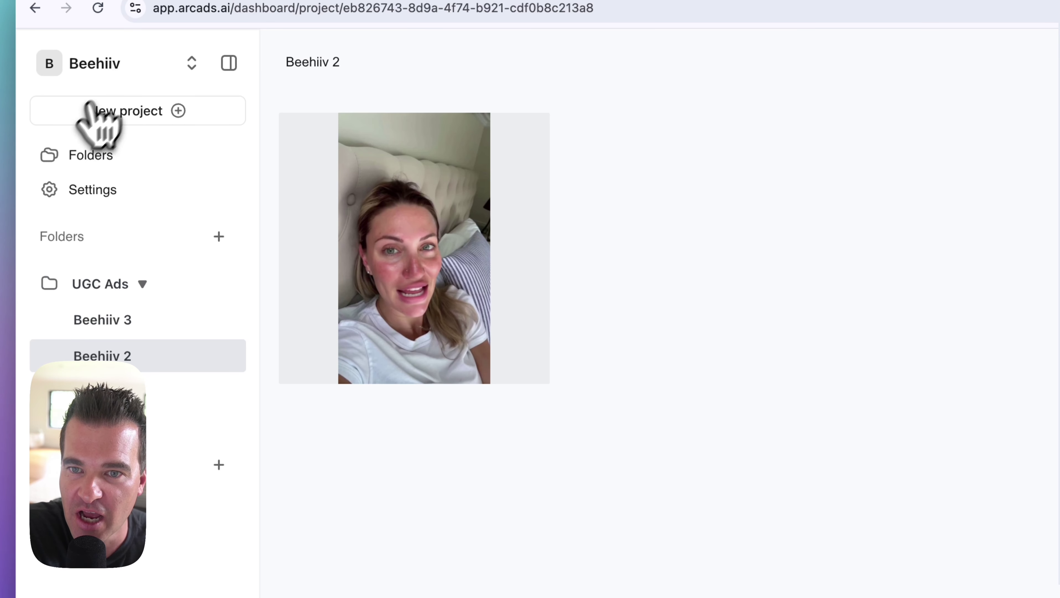
left_click(190, 64)
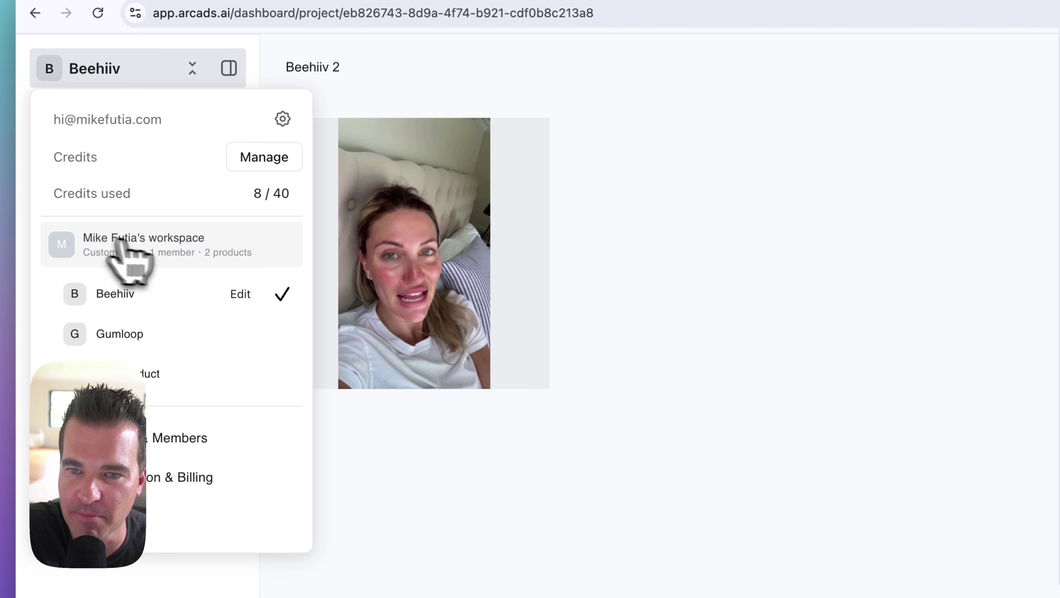
left_click(443, 524)
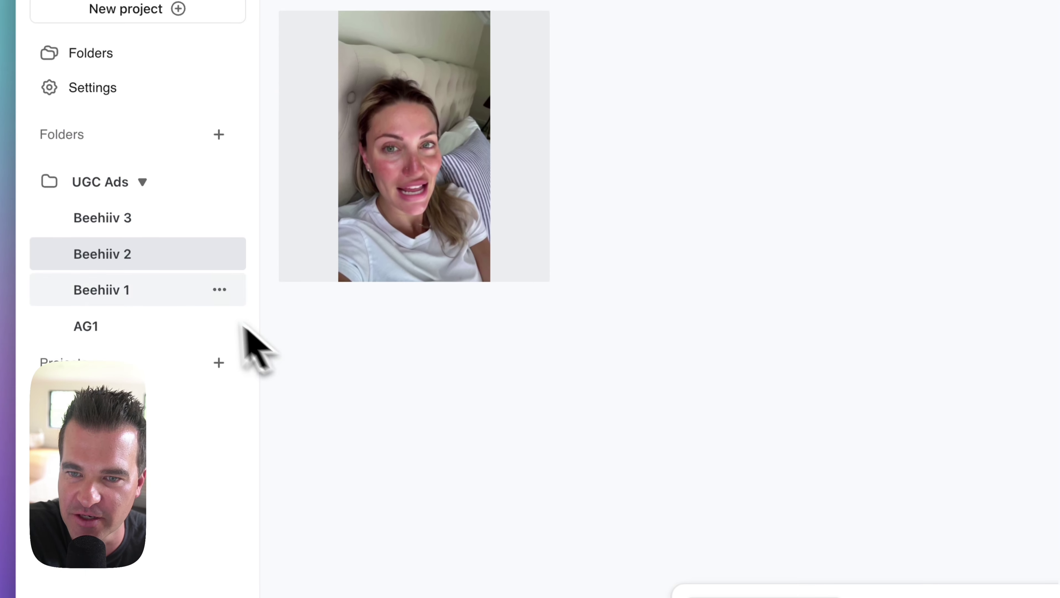
Step: View the Beehiiv 3 project, and open the AG1 project's video to play part of it and pause
left_click(95, 219)
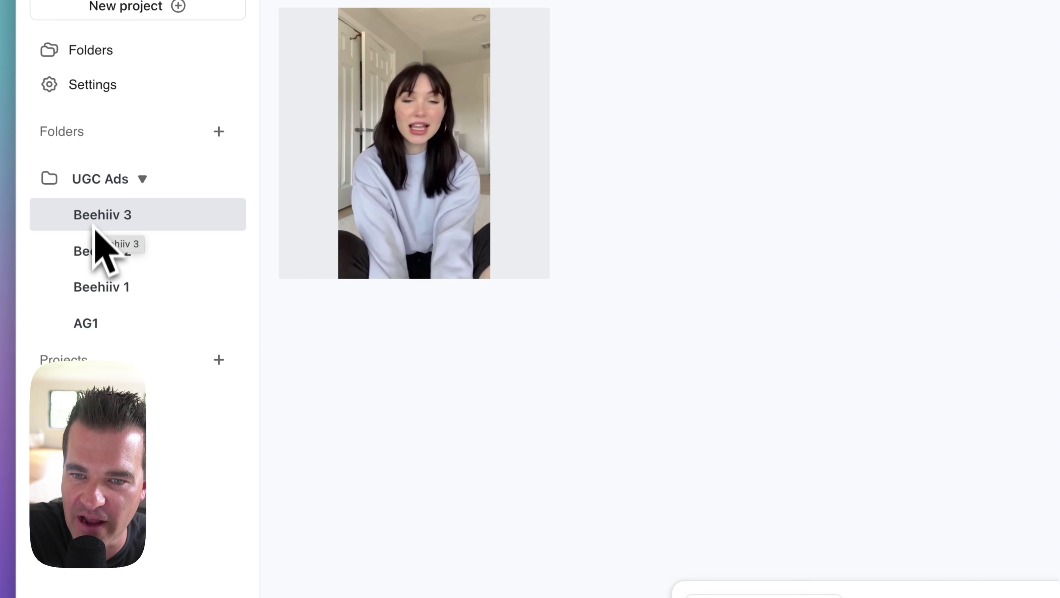
left_click(89, 330)
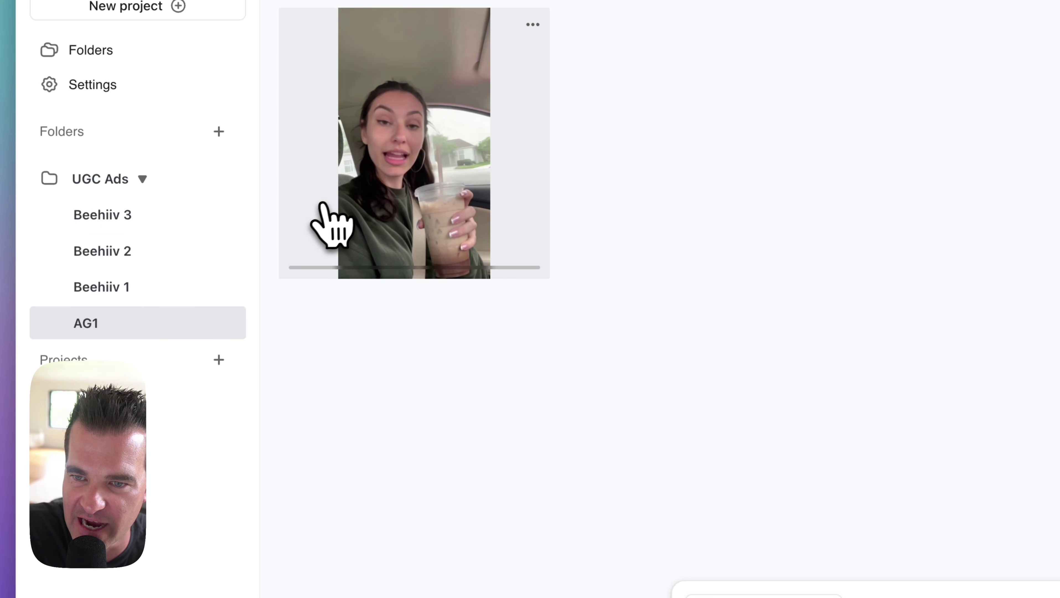
left_click(327, 217)
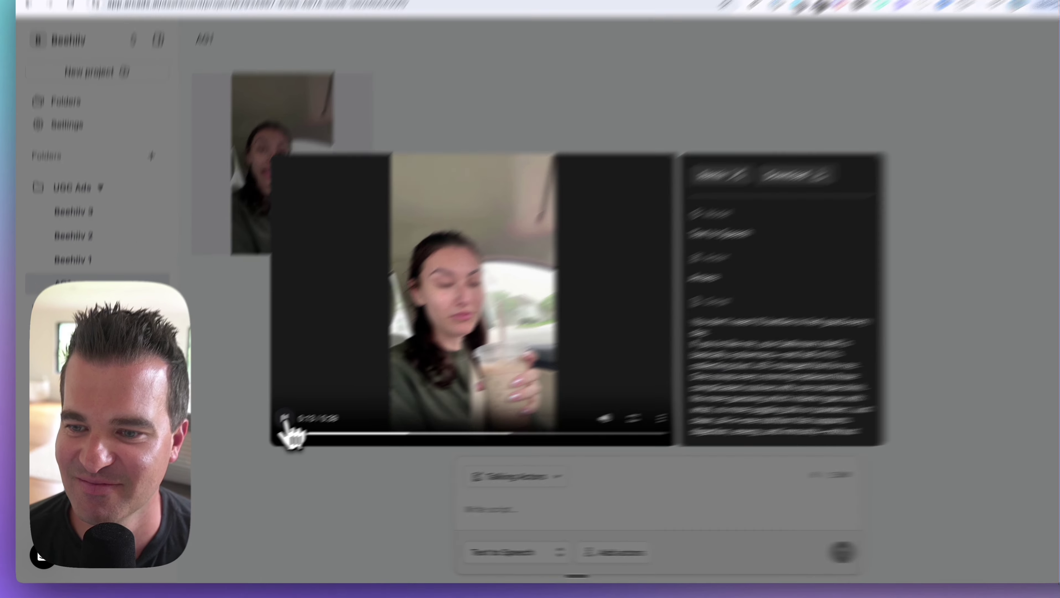
left_click(261, 431)
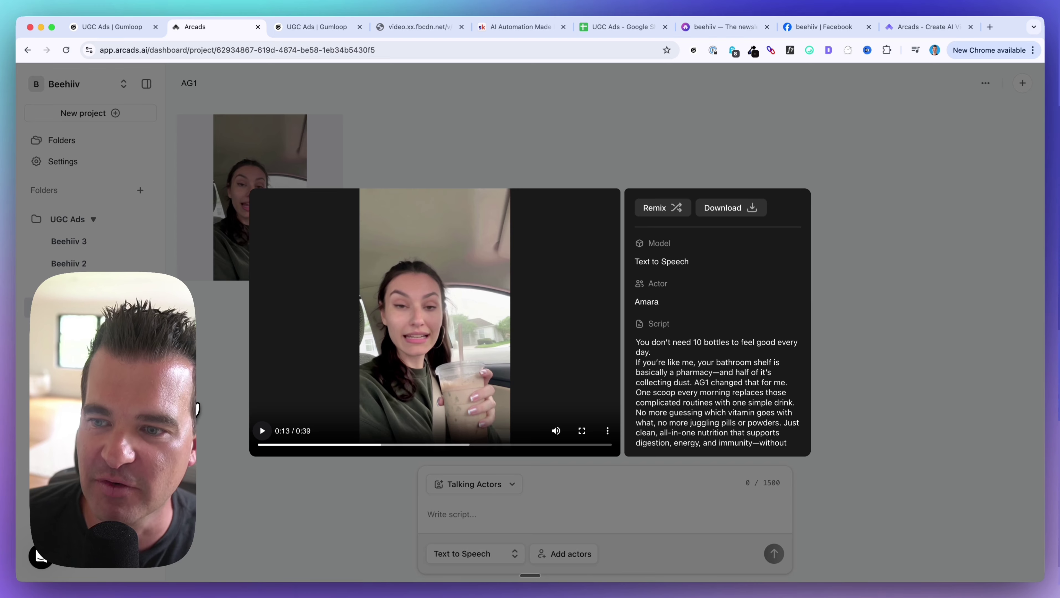
Step: Switch to the Gumloop UGC Ads workflow and view the entire node chain from the website input to the Arcads nodes
left_click(124, 27)
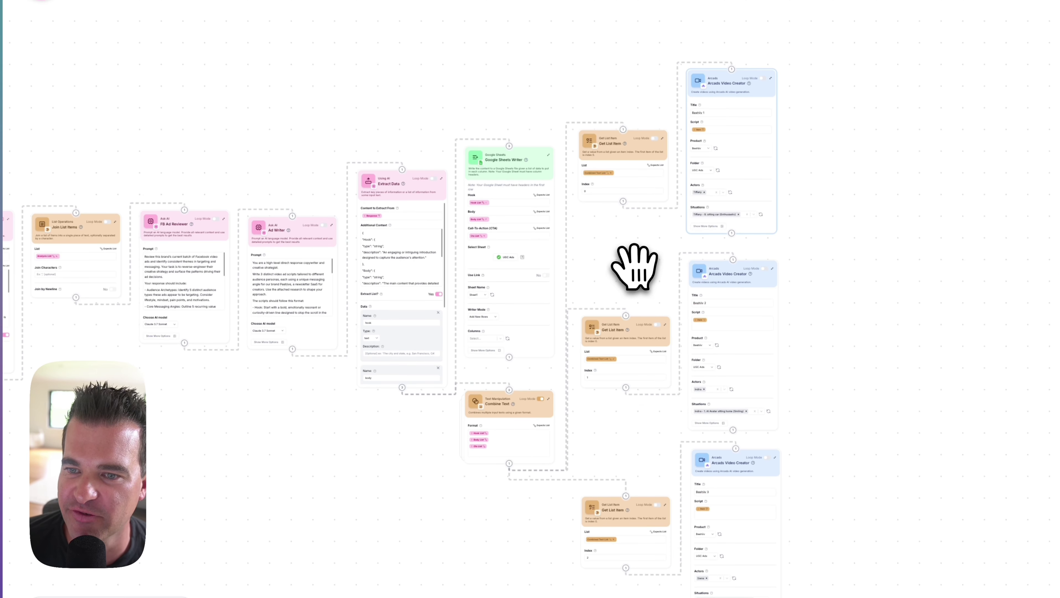
scroll(635, 268, "down", 5)
scroll(255, 422, "left", 3)
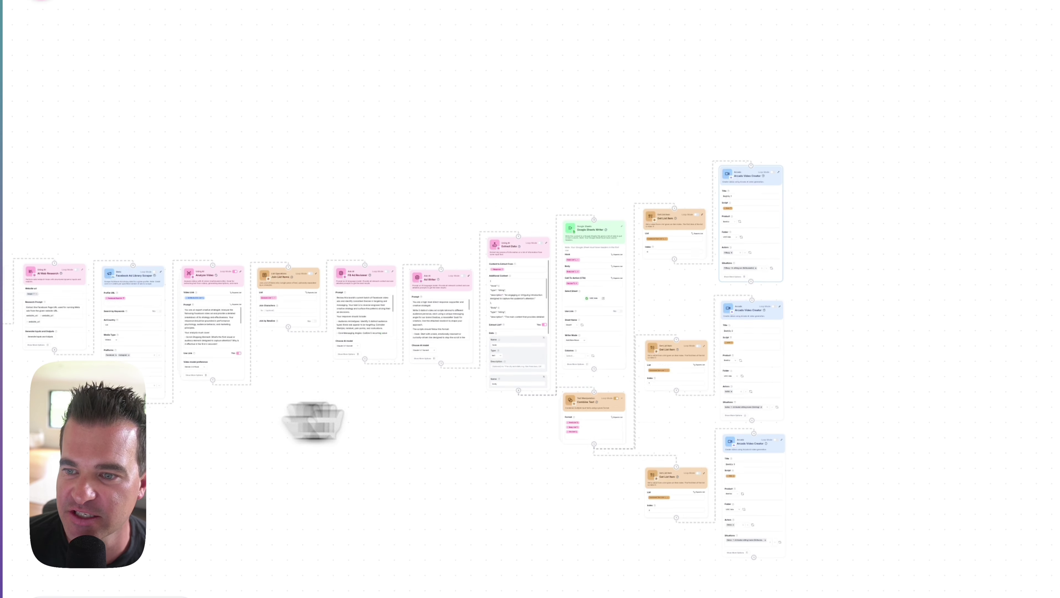
scroll(313, 421, "left", 5)
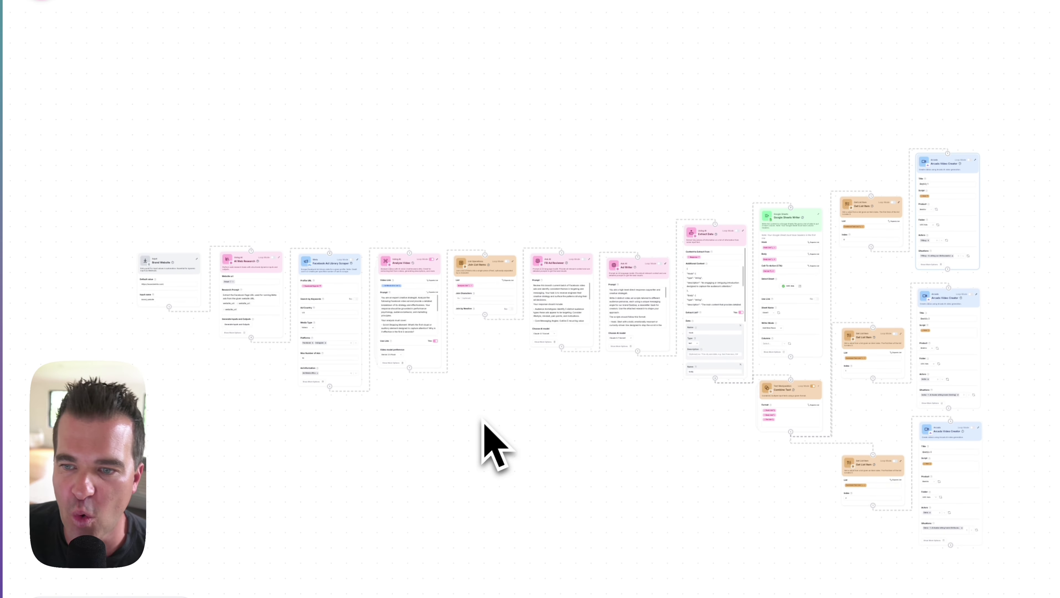
Step: Review the workflow's nodes up close, from the Facebook Ad Library Scraper through the Ad Writer to the Arcads Video Creator nodes
scroll(260, 407, "up", 5)
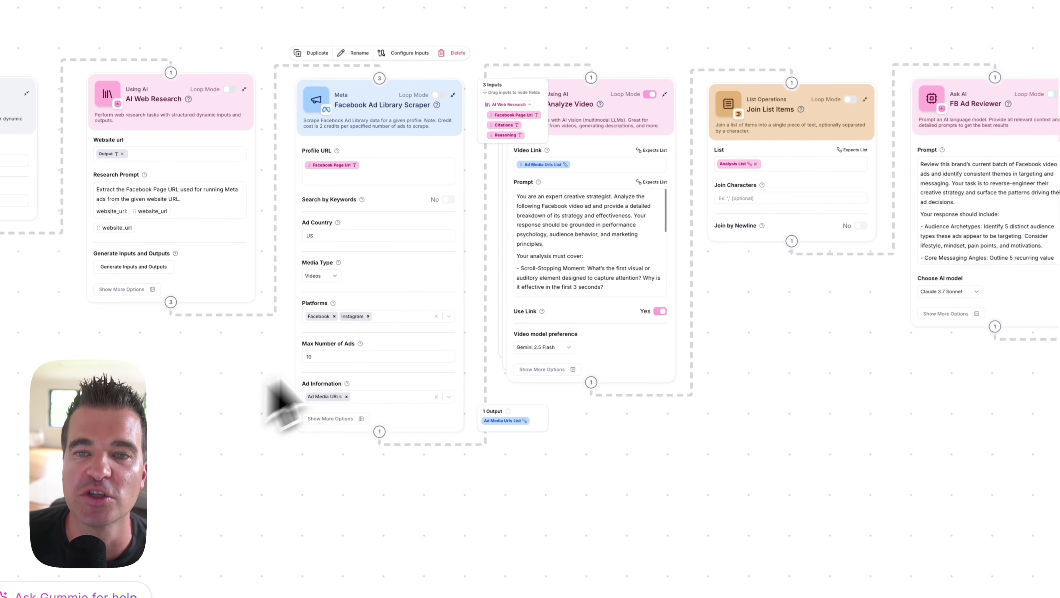
left_click_drag(732, 377, 454, 317)
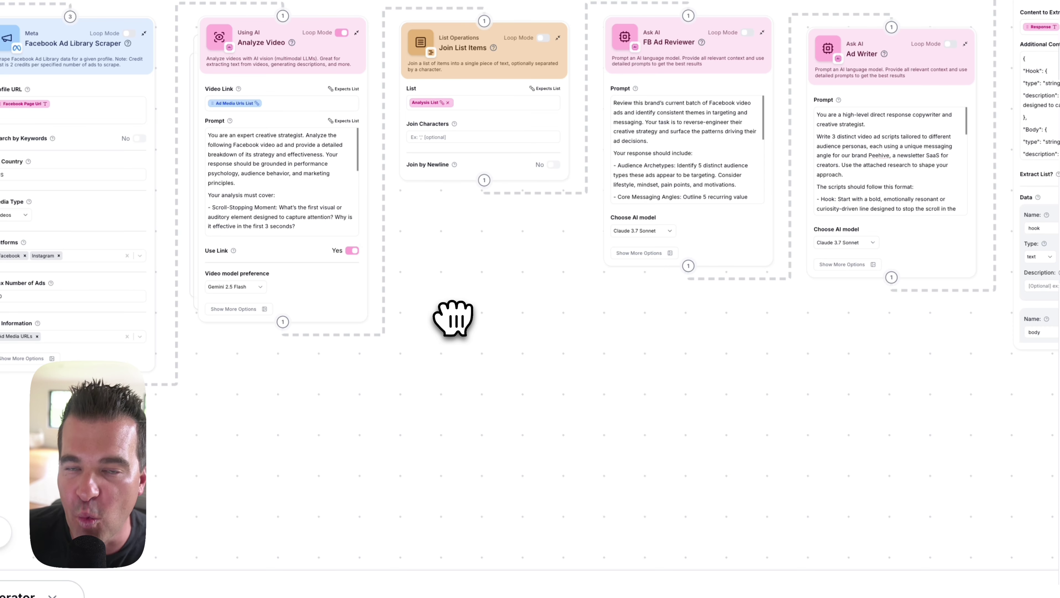
left_click_drag(453, 317, 361, 327)
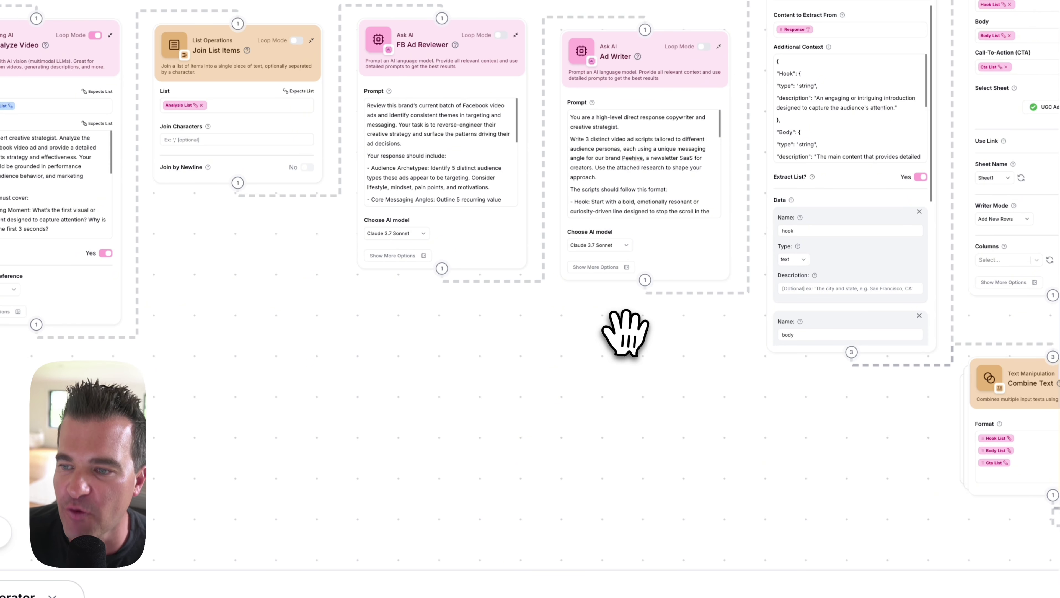
left_click_drag(627, 331, 440, 326)
scroll(522, 367, "down", 1)
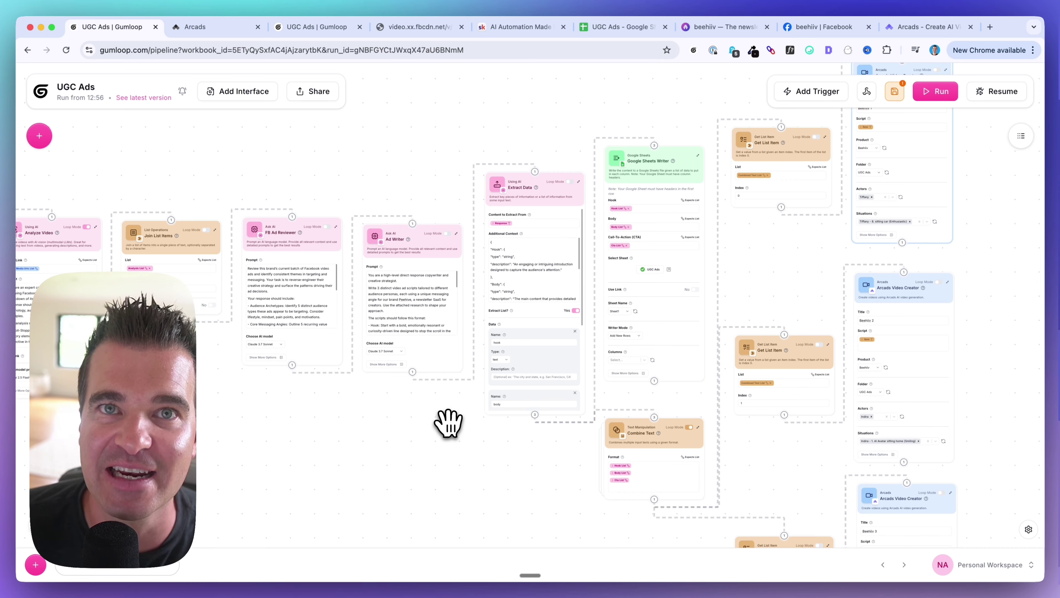
left_click_drag(448, 423, 485, 425)
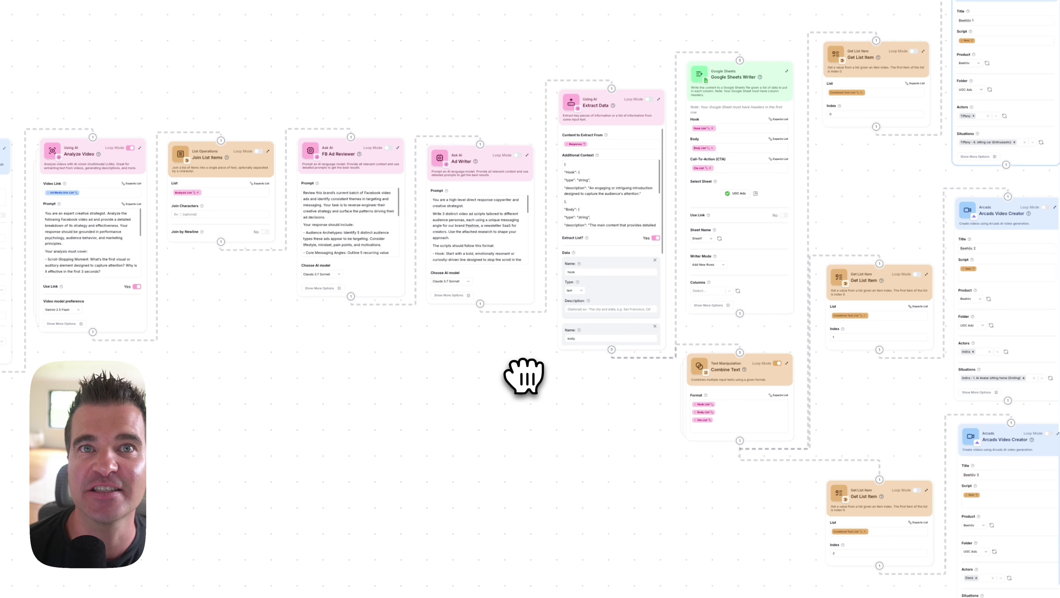